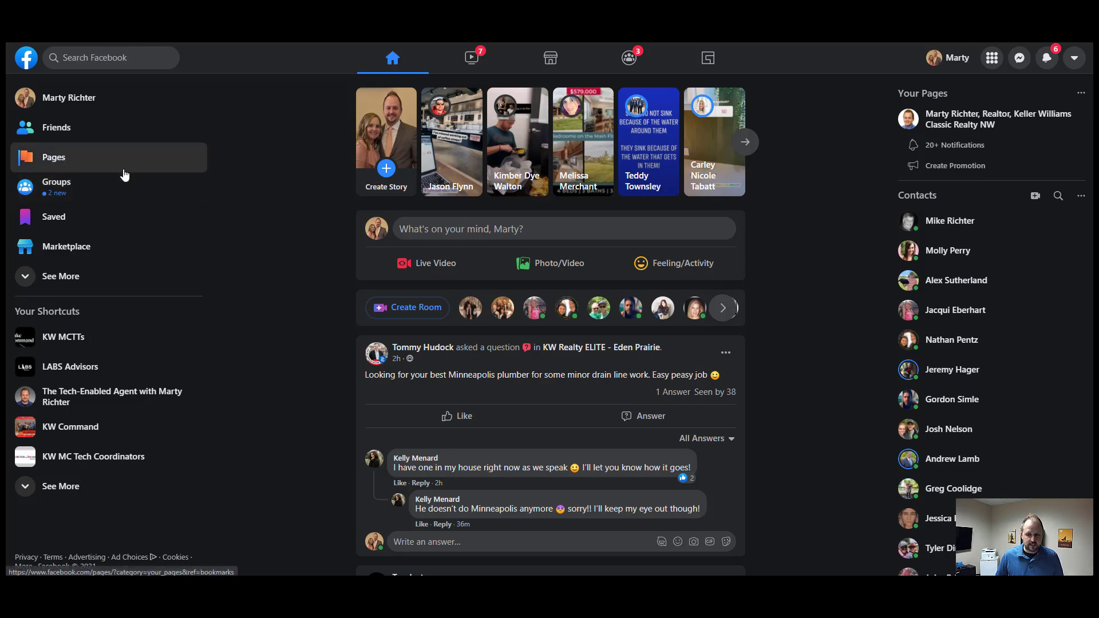
- Open the Pages You Manage list from the Facebook menu
{"action": "left_click", "coordinate": [1073, 60]}
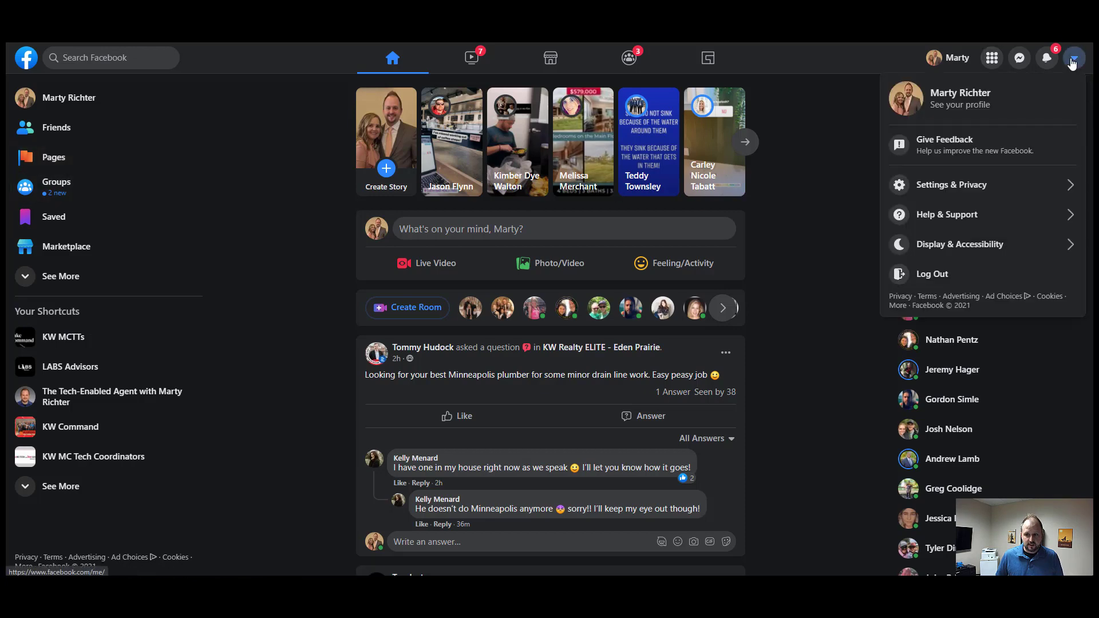
{"action": "left_click", "coordinate": [1072, 60]}
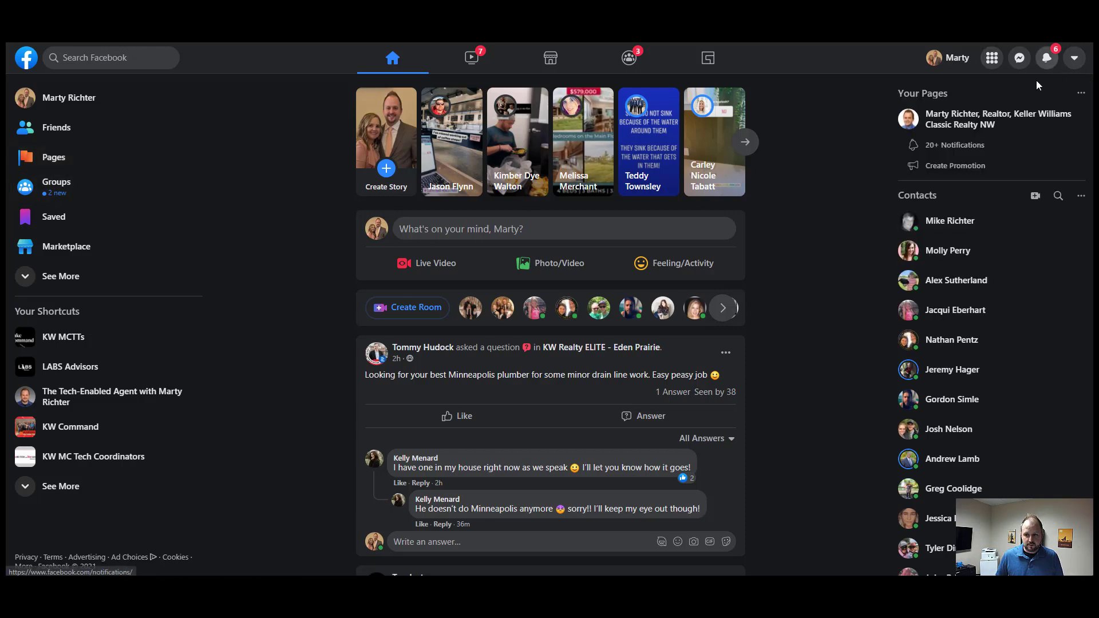
{"action": "left_click", "coordinate": [991, 62]}
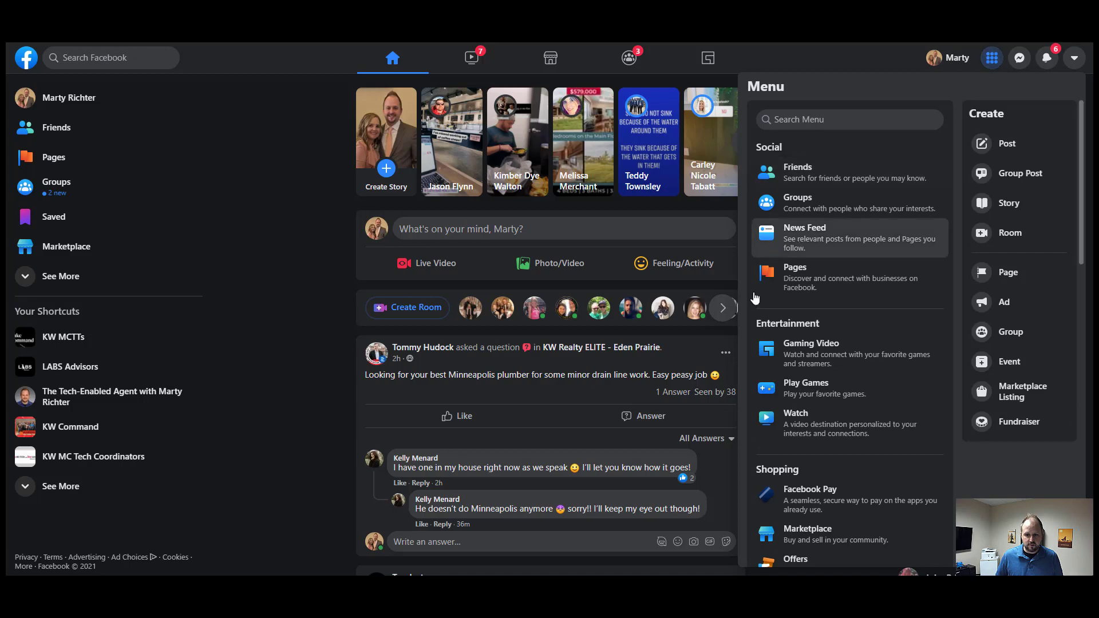
{"action": "left_click", "coordinate": [55, 159]}
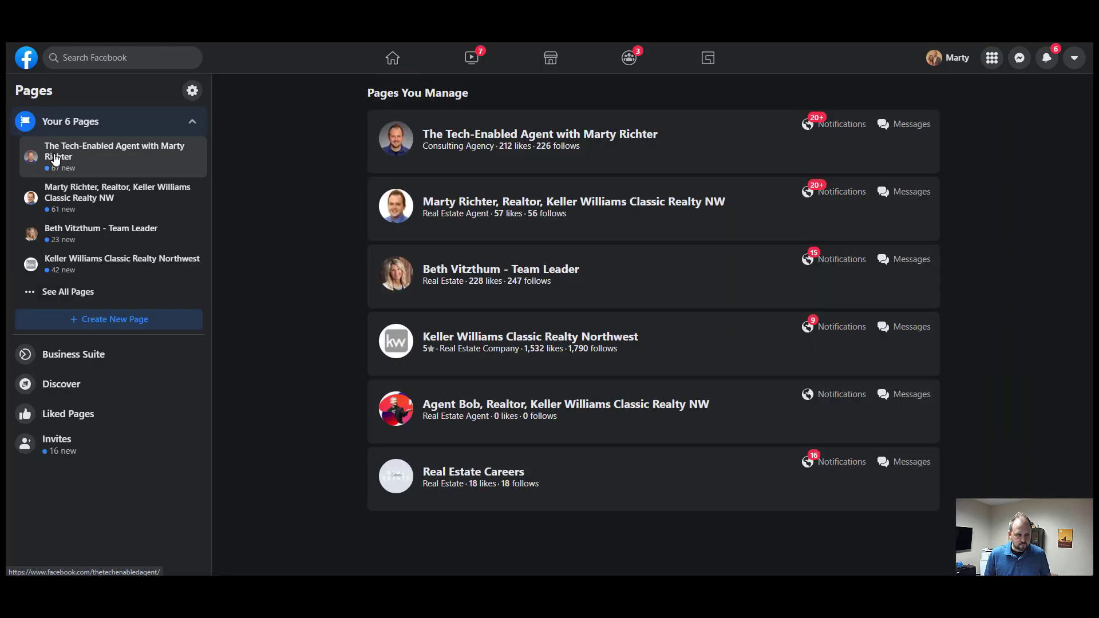
- Create a new Page named with the agent's name plus ', REALTOR, Keller Williams Classic Realty NW'
{"action": "left_click", "coordinate": [108, 324]}
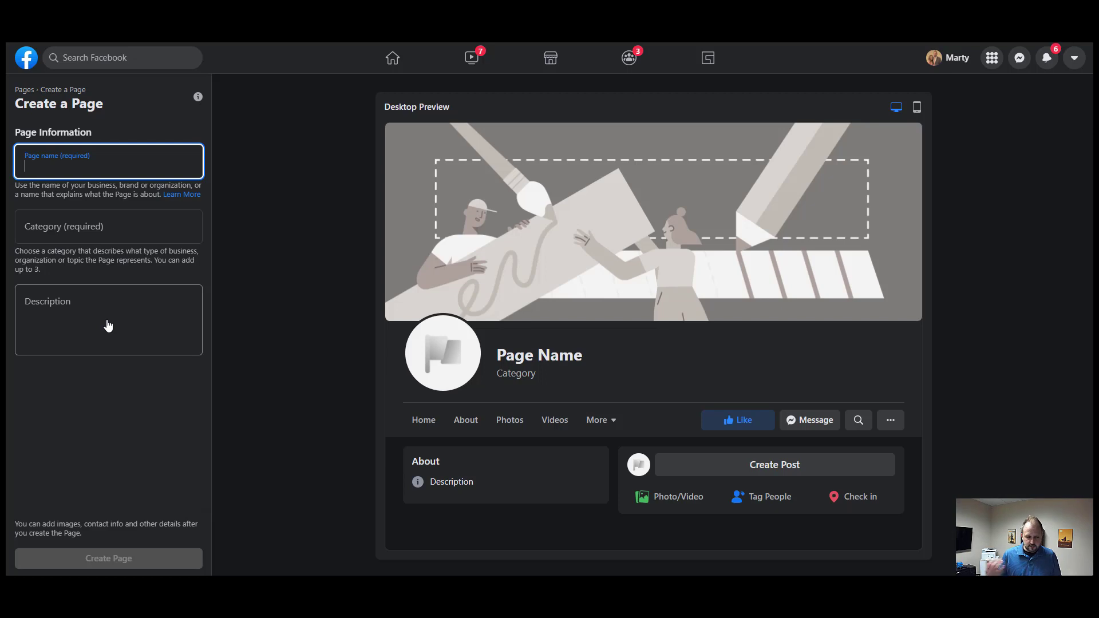
{"action": "type", "text": "R"}
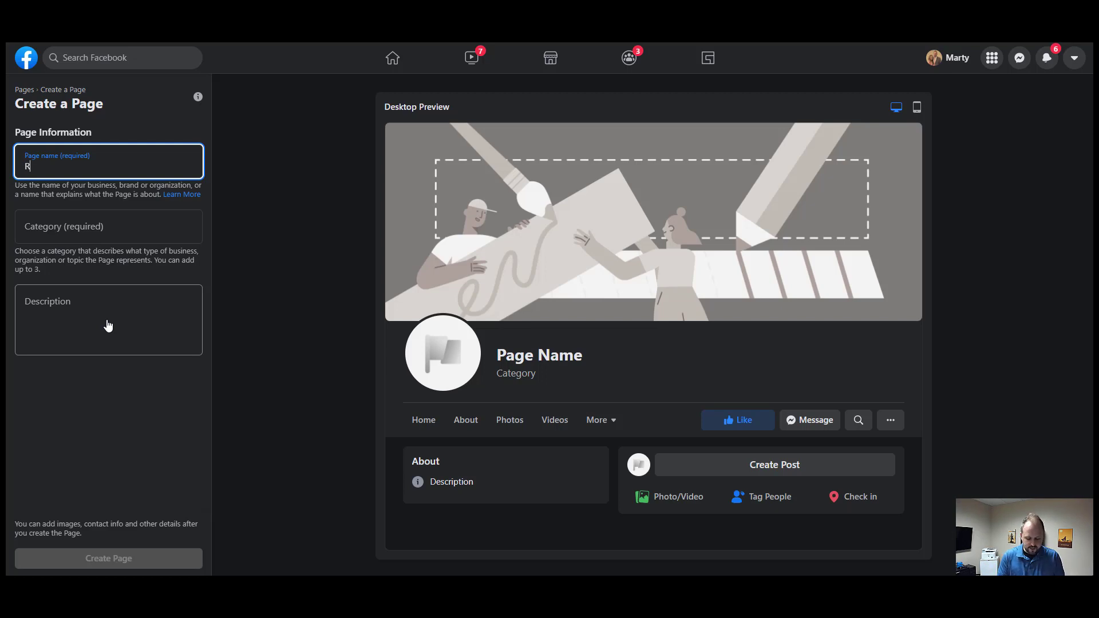
{"action": "type", "text": "ick Astley"}
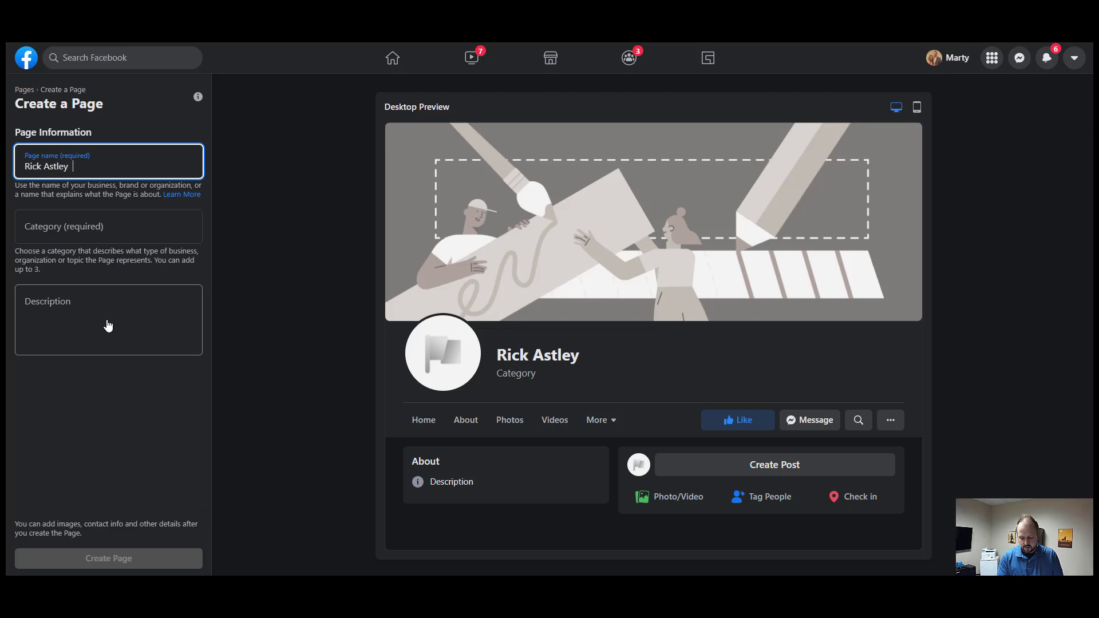
{"action": "type", "text": " |"}
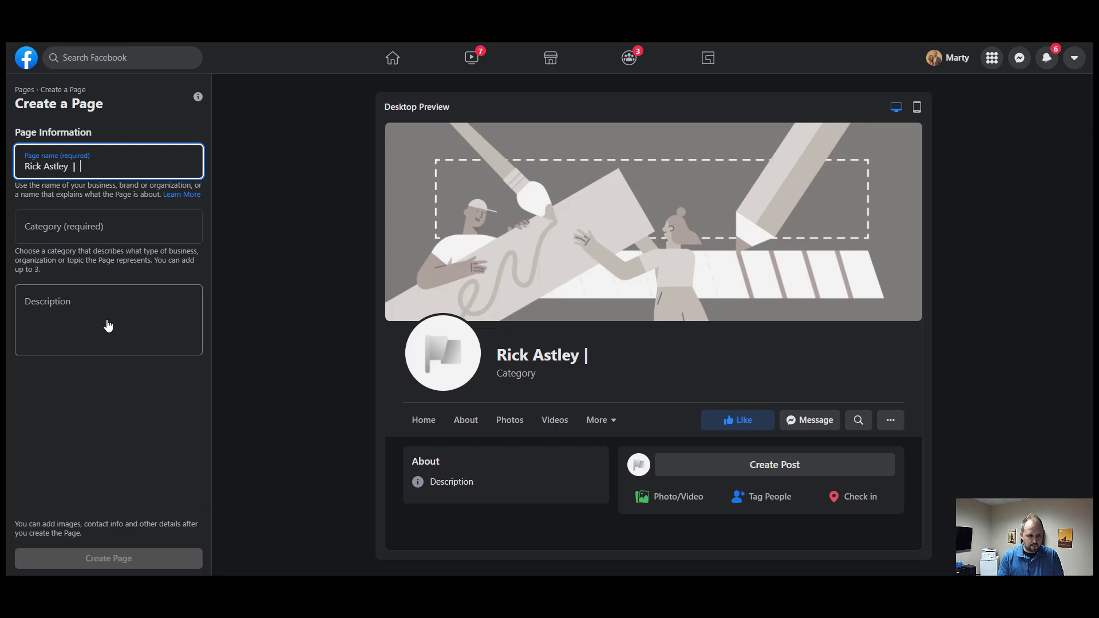
{"action": "key", "text": "BackSpace"}
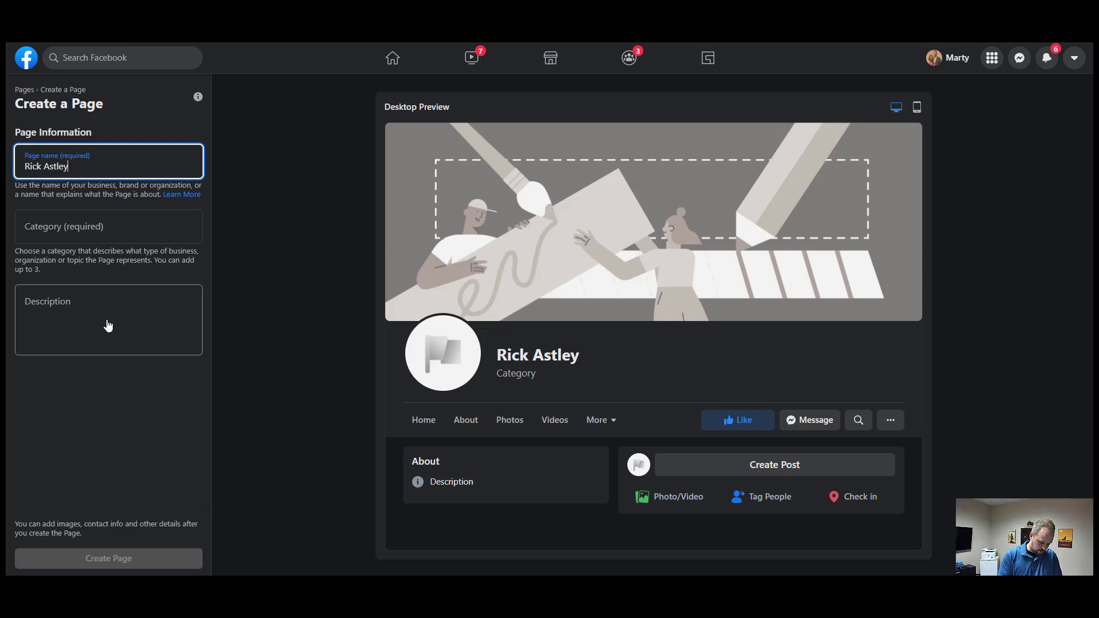
{"action": "key", "text": "BackSpace"}
{"action": "type", "text": ", REALTOR, Kell"}
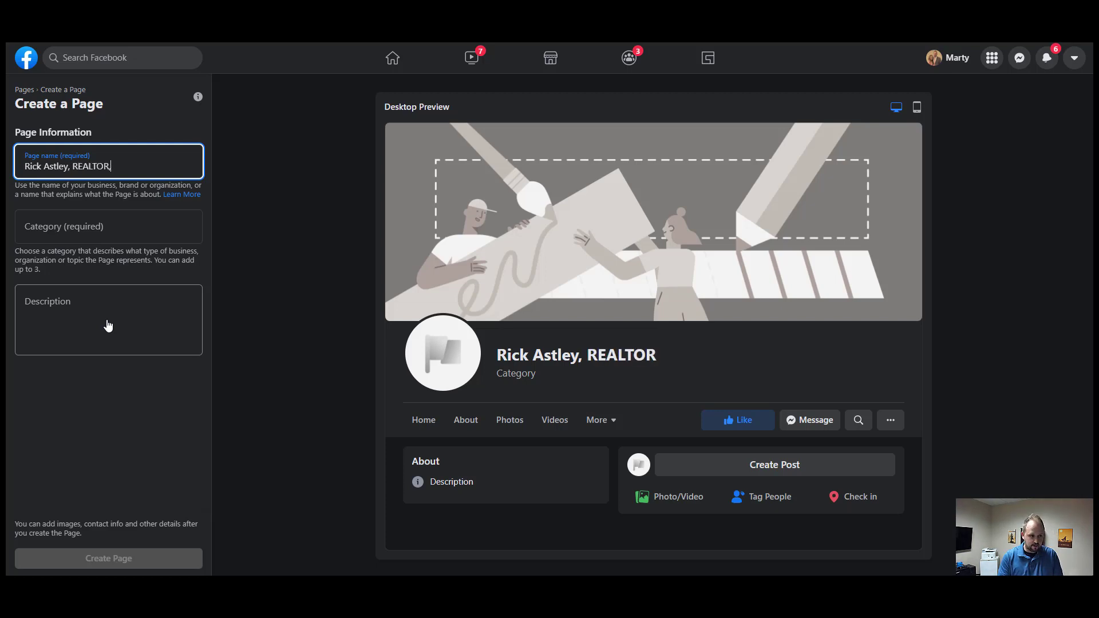
{"action": "type", "text": "ler Will"}
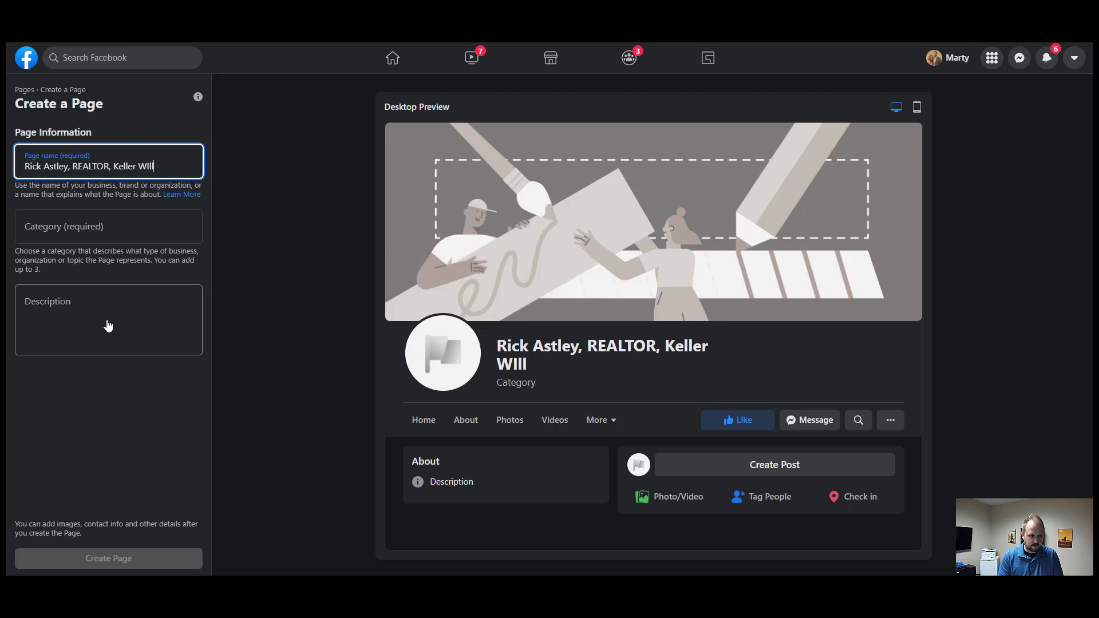
{"action": "key", "text": "BackSpace"}
{"action": "key", "text": "BackSpace"}
{"action": "key", "text": "BackSpace"}
{"action": "type", "text": "illiams Classic FReal"}
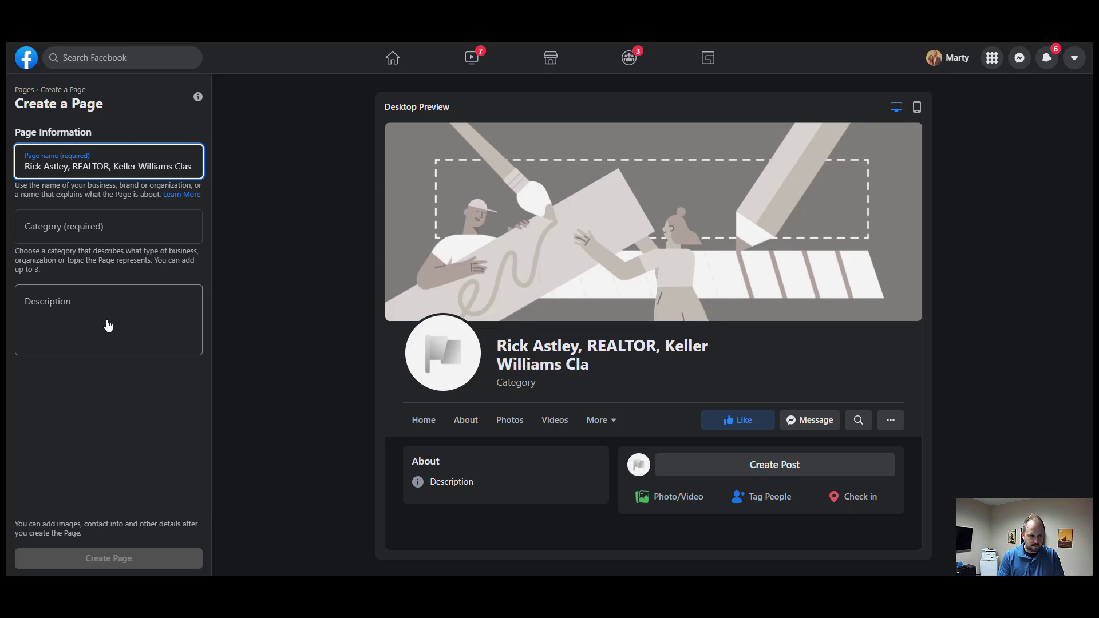
{"action": "key", "text": "BackSpace"}
{"action": "key", "text": "BackSpace"}
{"action": "key", "text": "BackSpace"}
{"action": "key", "text": "BackSpace"}
{"action": "key", "text": "BackSpace"}
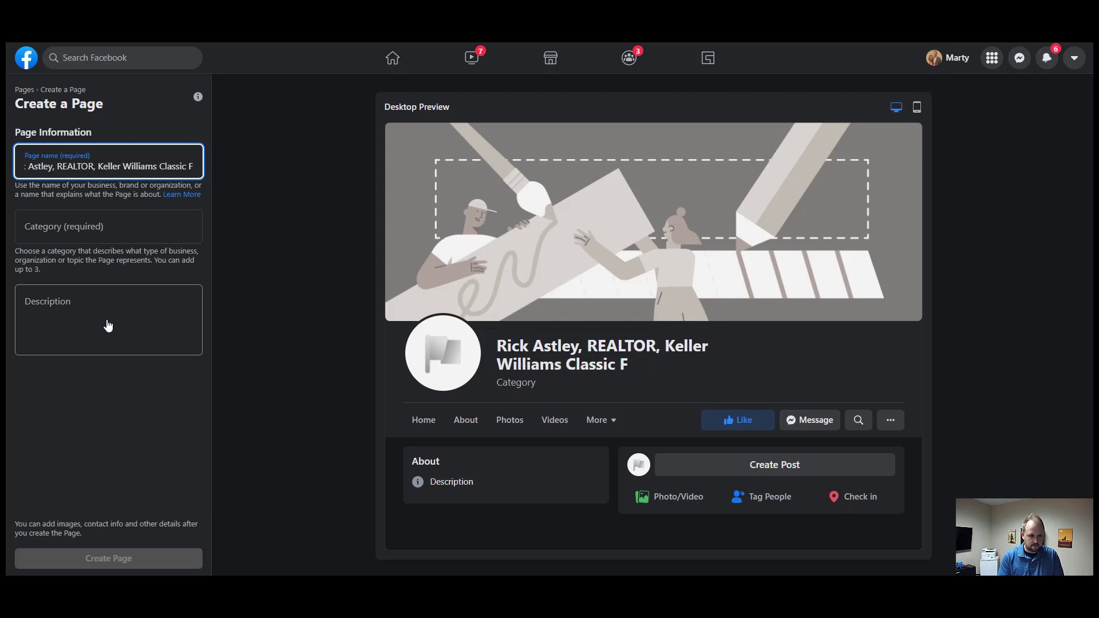
{"action": "type", "text": "Realty NW"}
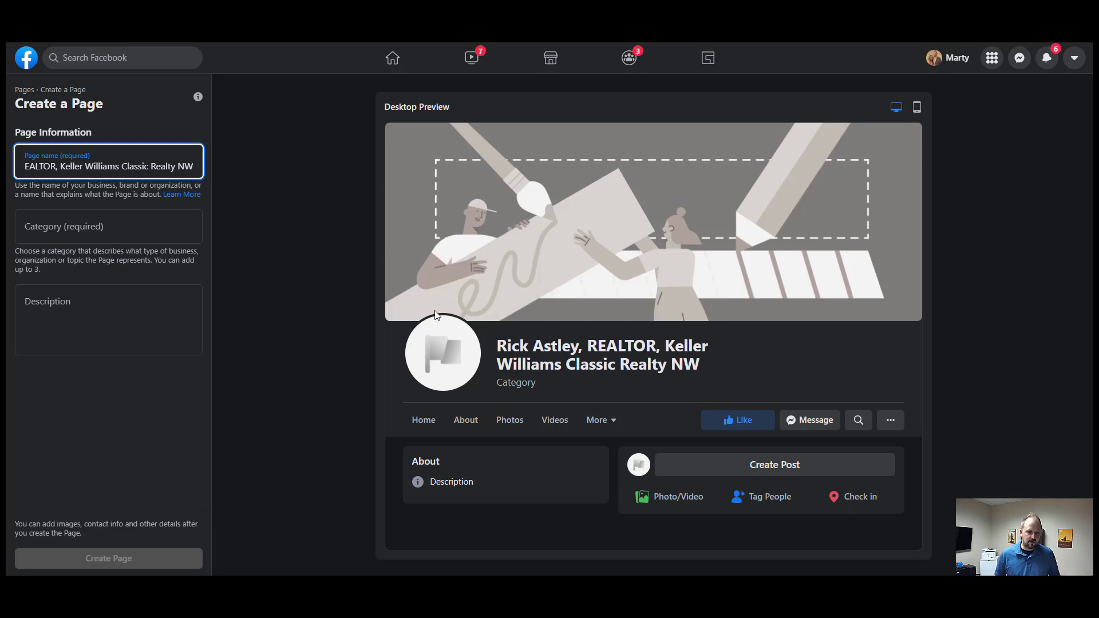
{"action": "left_click", "coordinate": [65, 232]}
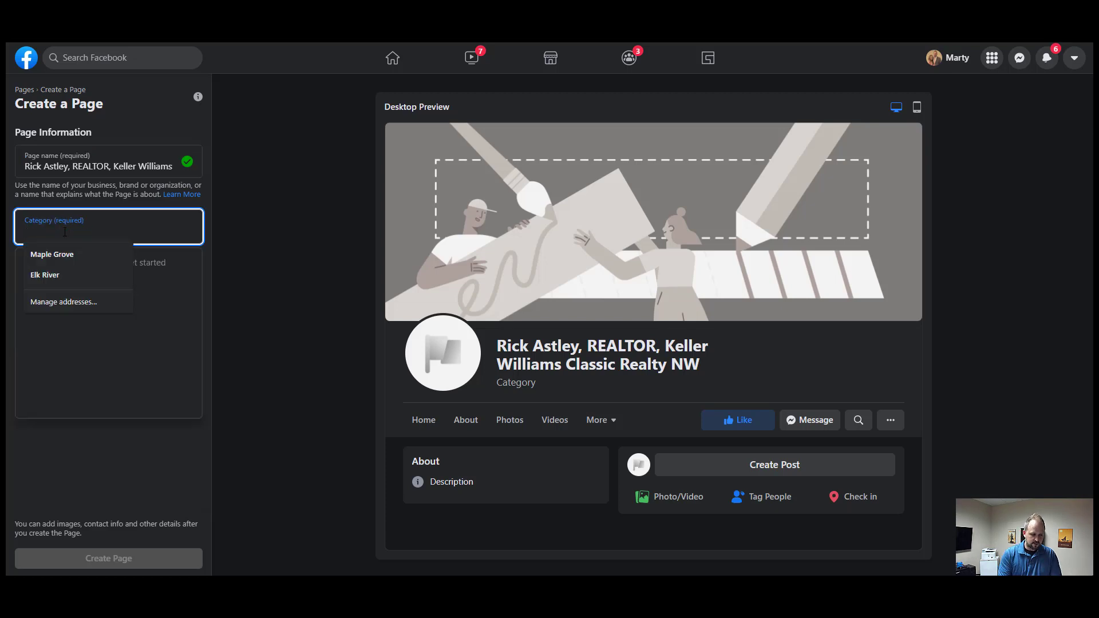
- Search 'real estate' and pick Real Estate Agent as the Page category
{"action": "type", "text": "re"}
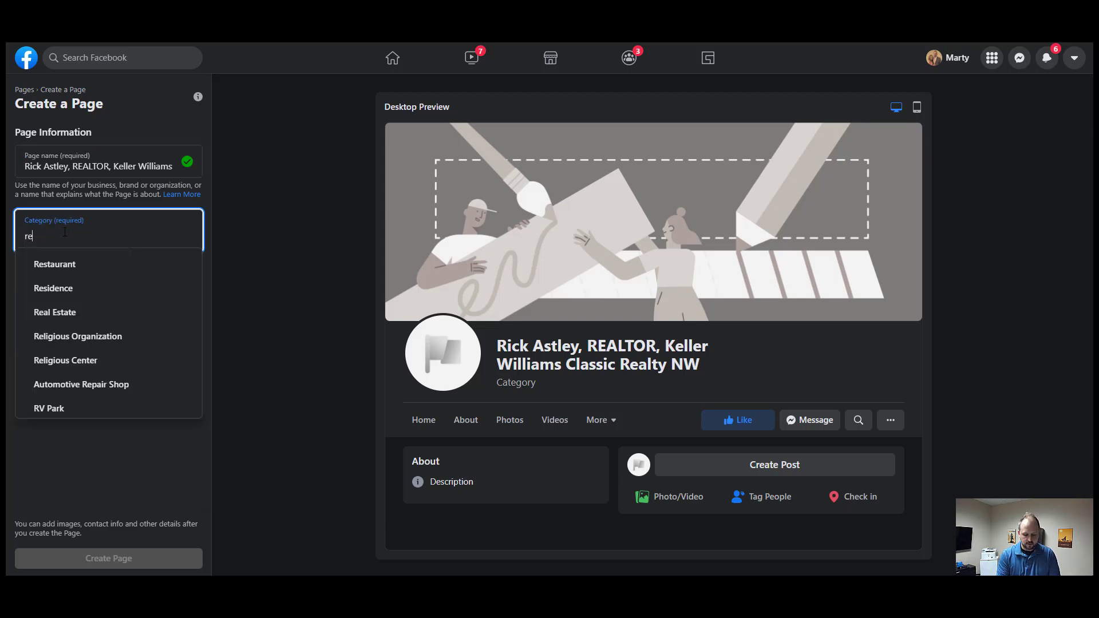
{"action": "type", "text": "al estae"}
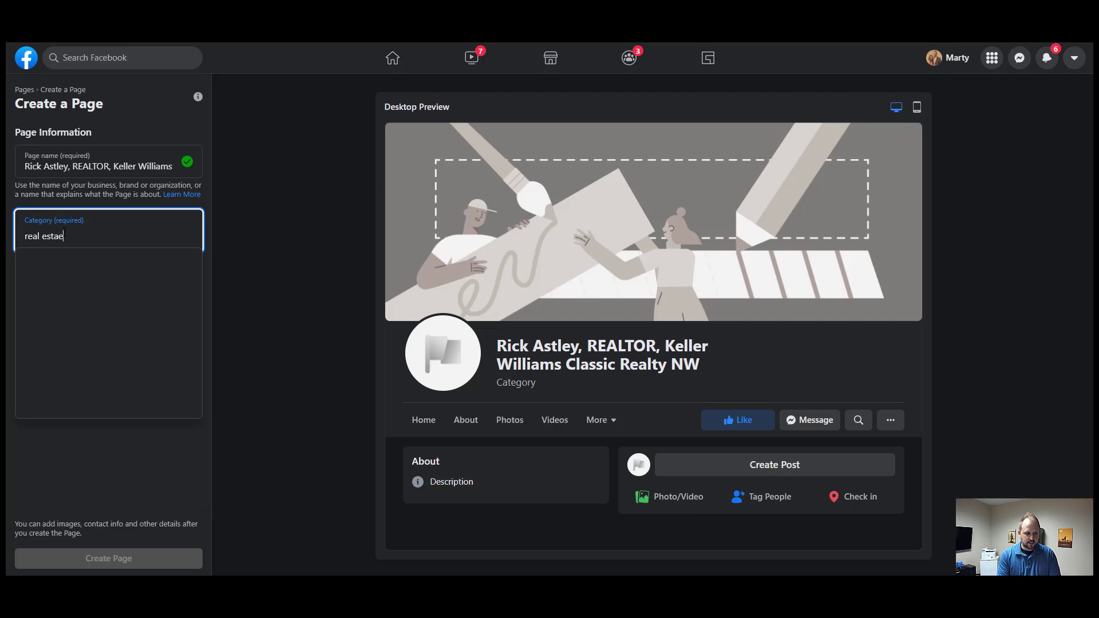
{"action": "key", "text": "BackSpace"}
{"action": "type", "text": "te"}
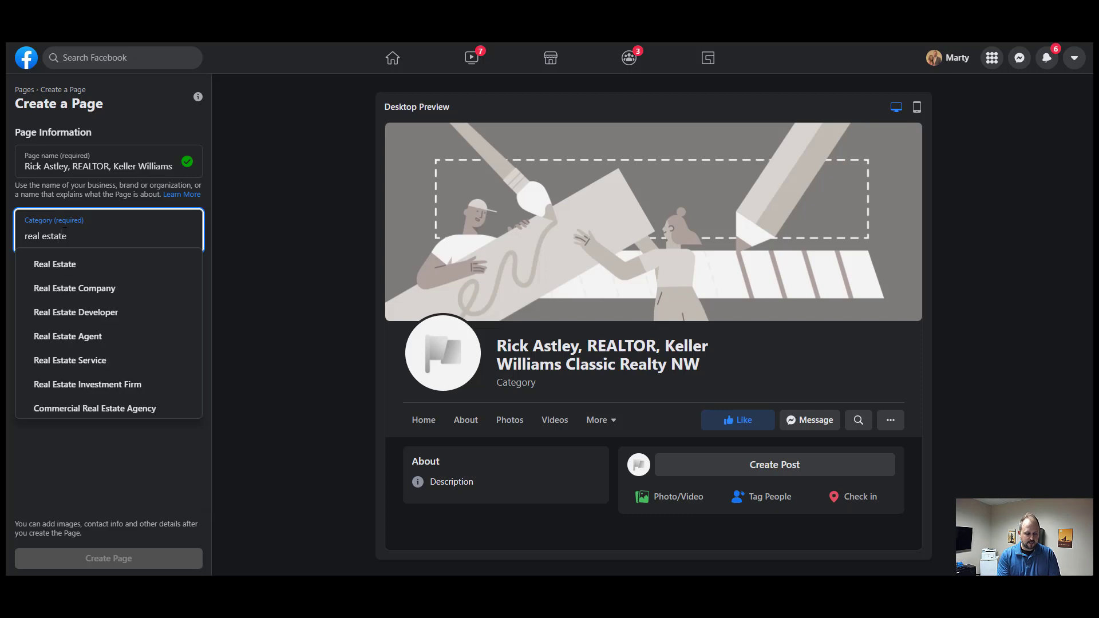
{"action": "left_click", "coordinate": [86, 338]}
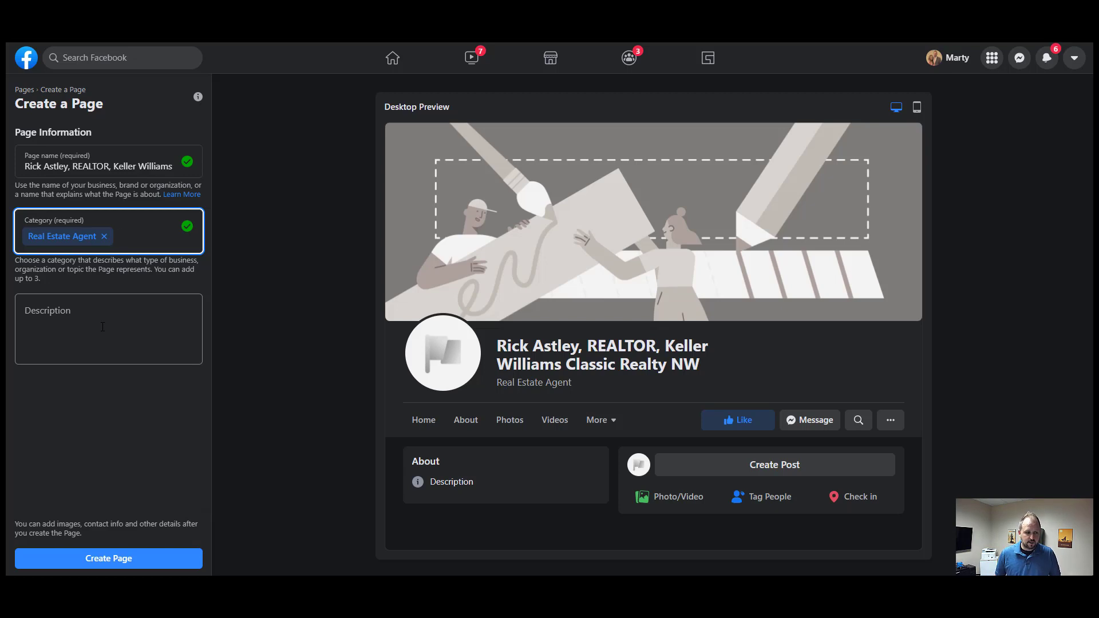
{"action": "left_click", "coordinate": [103, 327]}
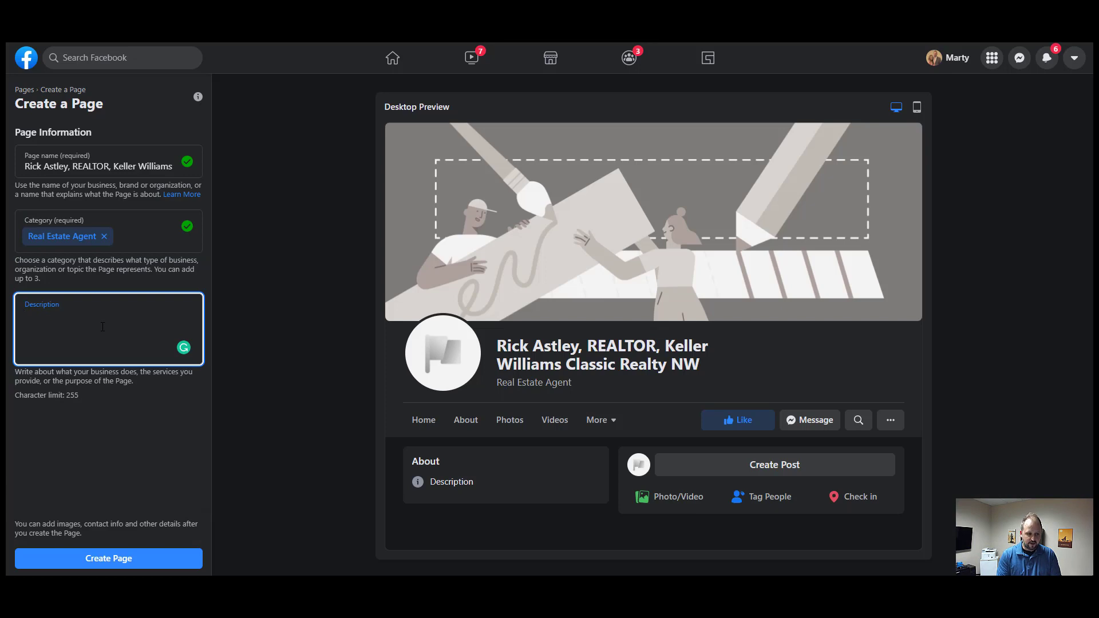
- Enter the two-line description 'Never gonna give you up.' / 'Licensed in MN.' and submit the Page
{"action": "type", "text": "Never "}
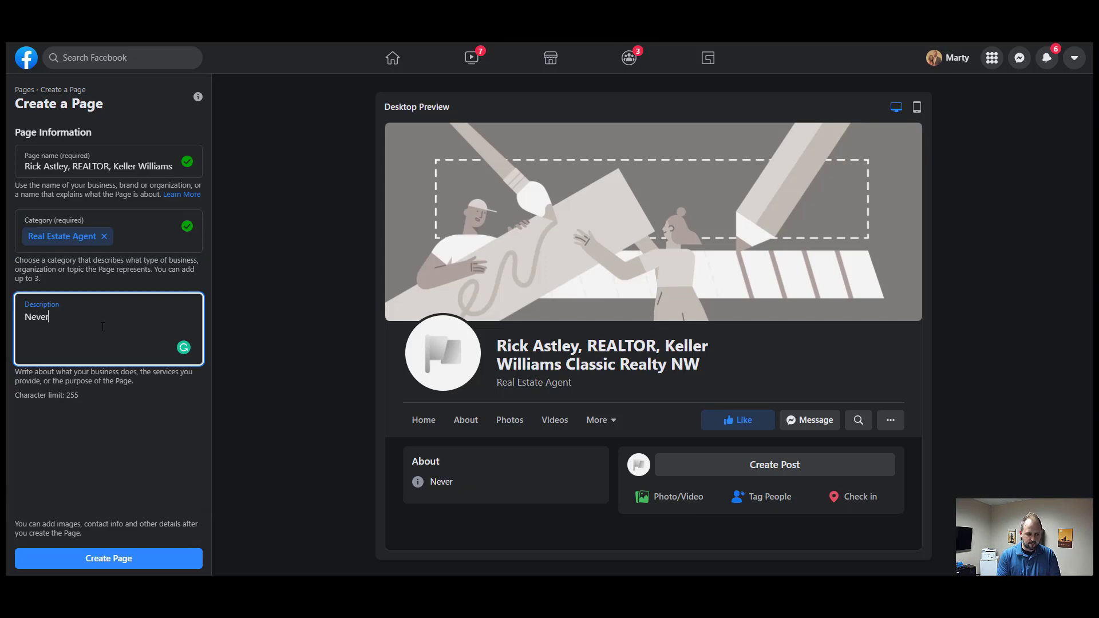
{"action": "type", "text": "gonna "}
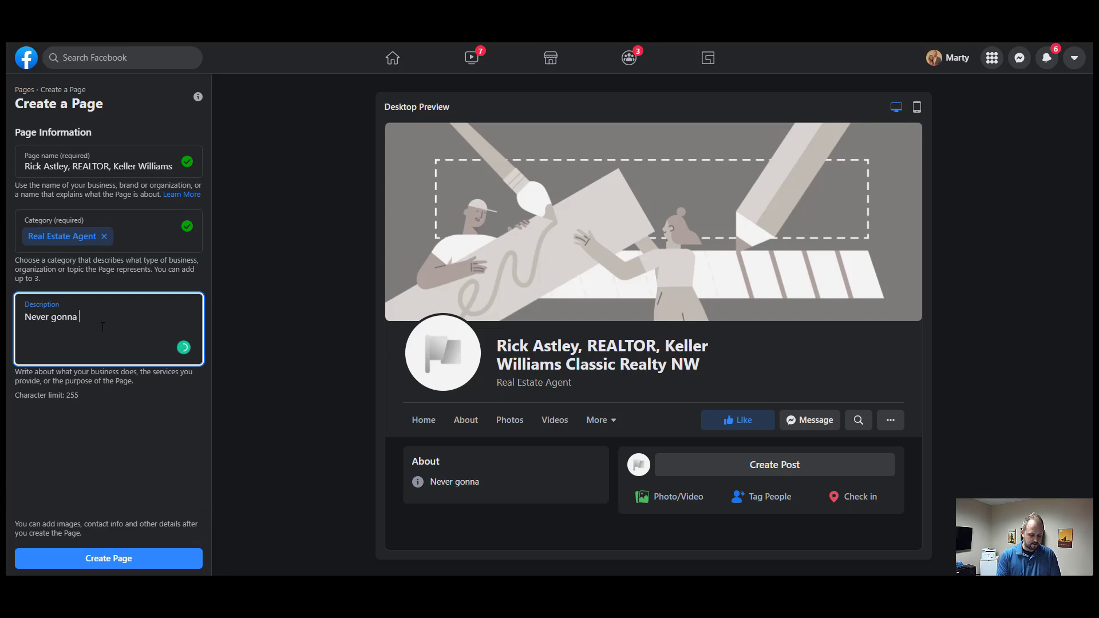
{"action": "type", "text": "give you up."}
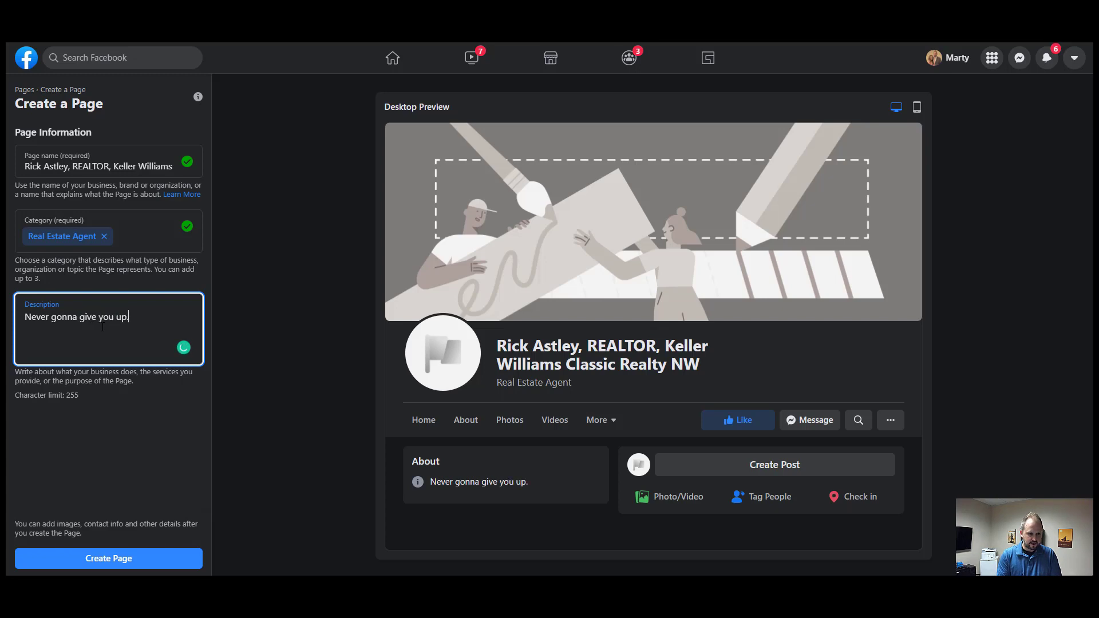
{"action": "key", "text": "Return"}
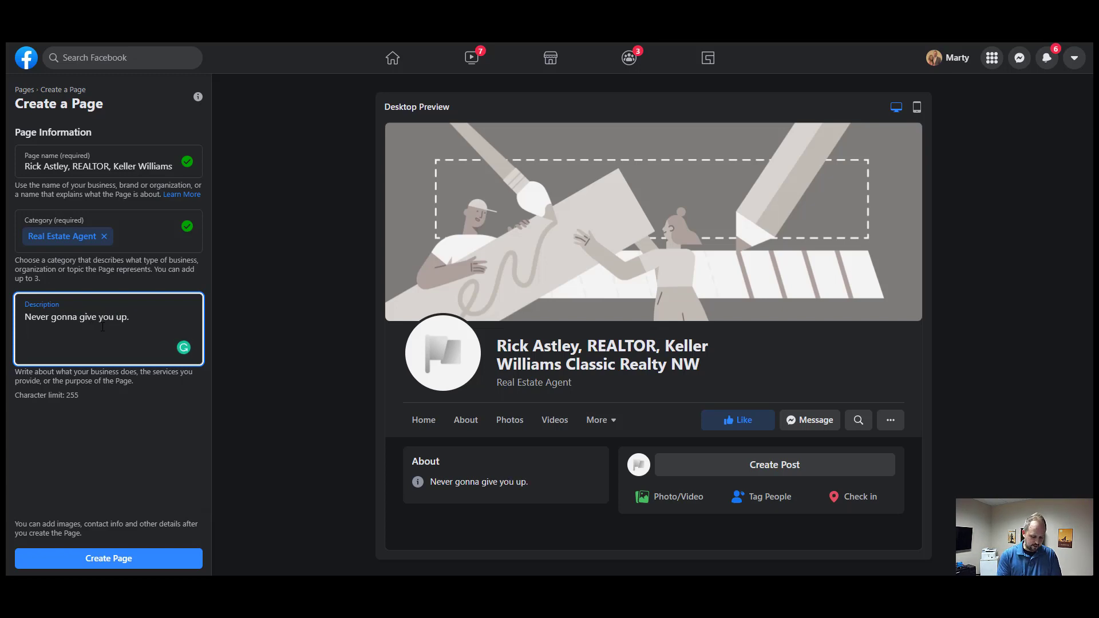
{"action": "type", "text": "Li"}
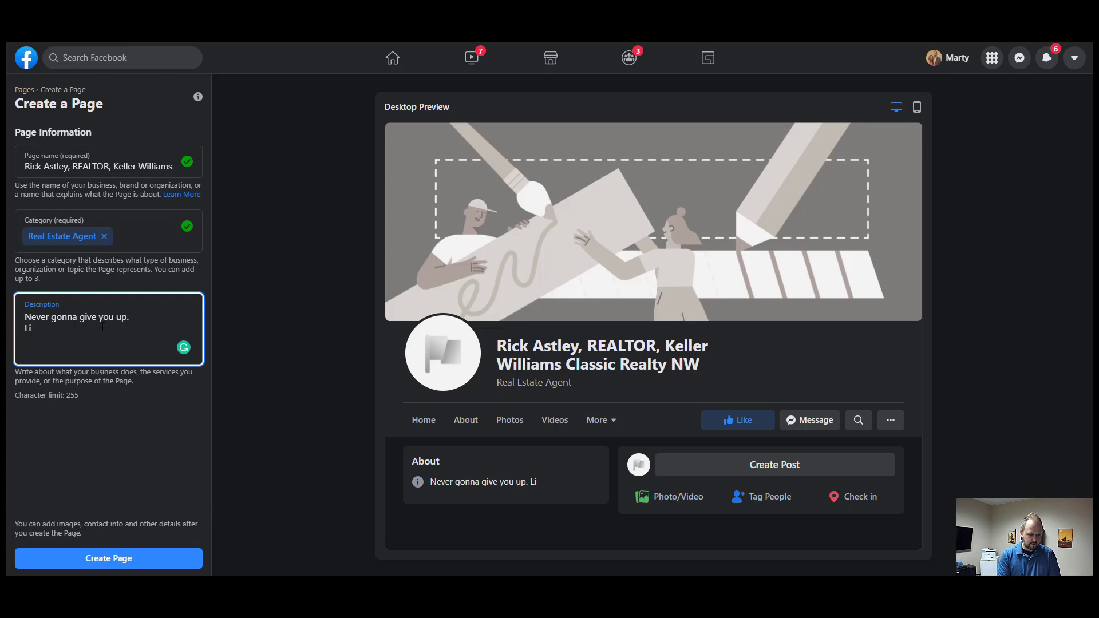
{"action": "type", "text": "censed in MN."}
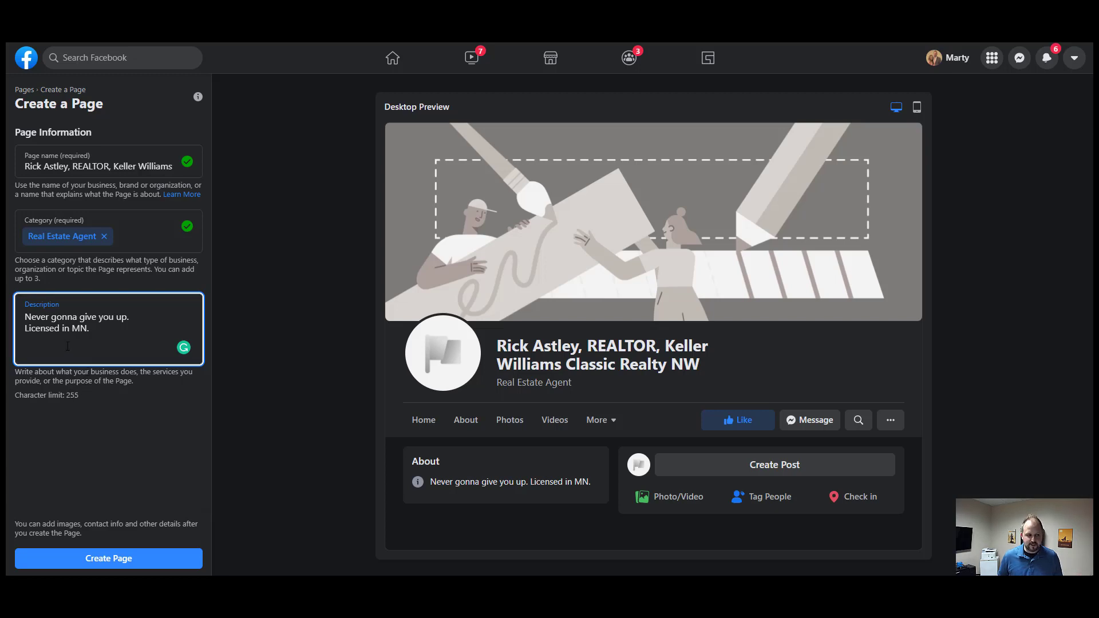
{"action": "left_click_drag", "start_coordinate": [25, 328], "coordinate": [96, 347]}
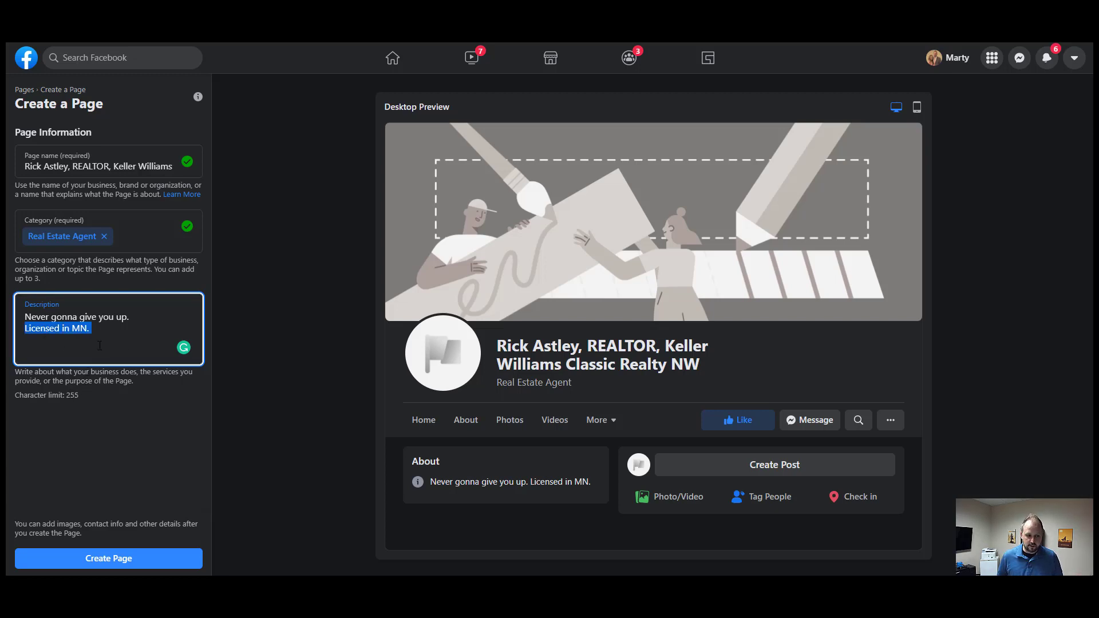
{"action": "left_click", "coordinate": [102, 557]}
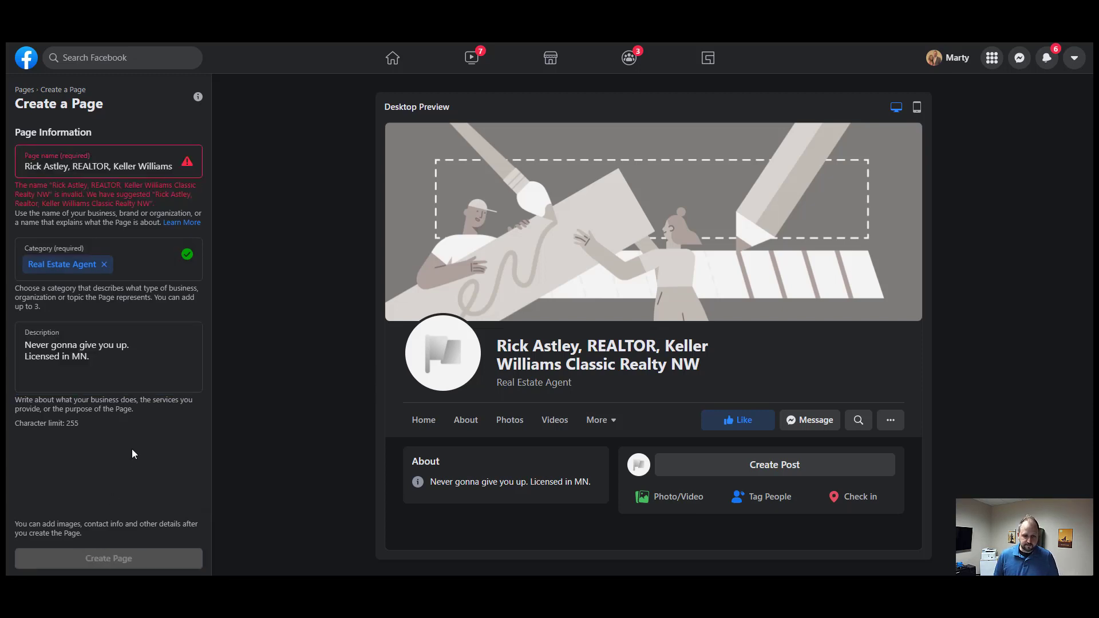
- Resubmit the Page with REALTOR recased to Realtor so Facebook creates it
{"action": "left_click", "coordinate": [104, 354]}
{"action": "left_click", "coordinate": [111, 556]}
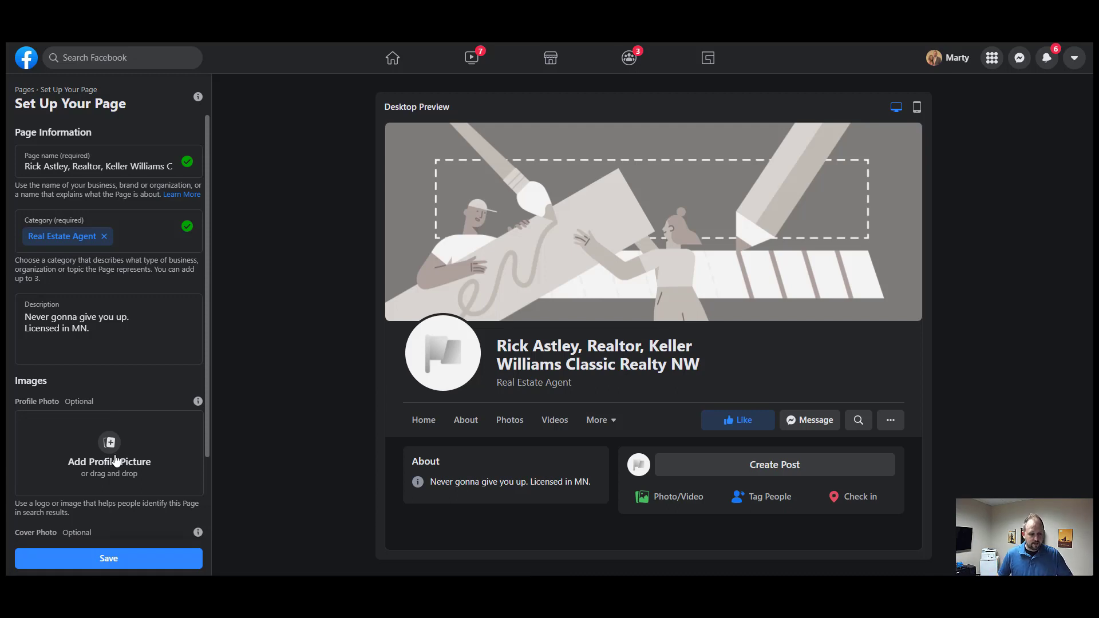
- Upload the sunglasses portrait from Desktop > FB Business Page as the profile picture
{"action": "scroll", "coordinate": [121, 441], "scroll_direction": "down", "scroll_amount": 2}
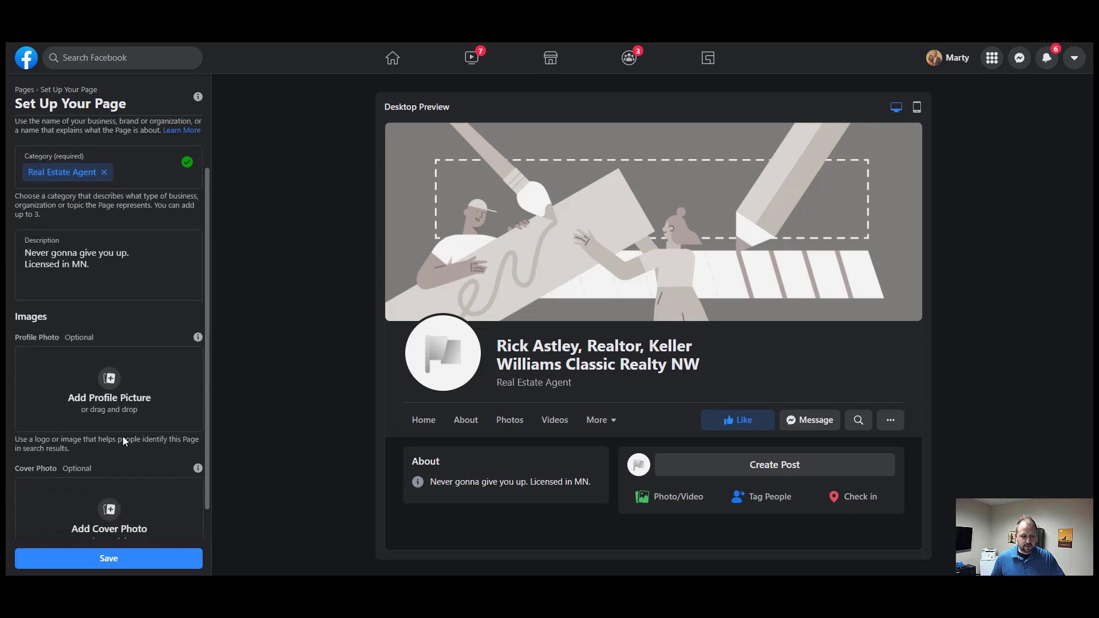
{"action": "left_click", "coordinate": [117, 347]}
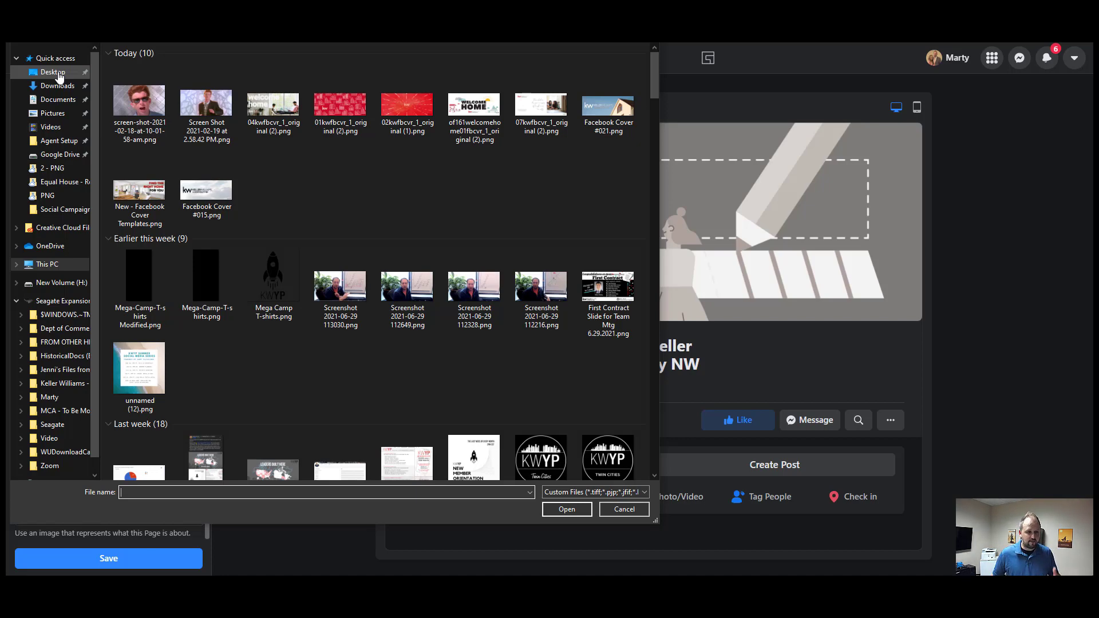
{"action": "left_click", "coordinate": [60, 74]}
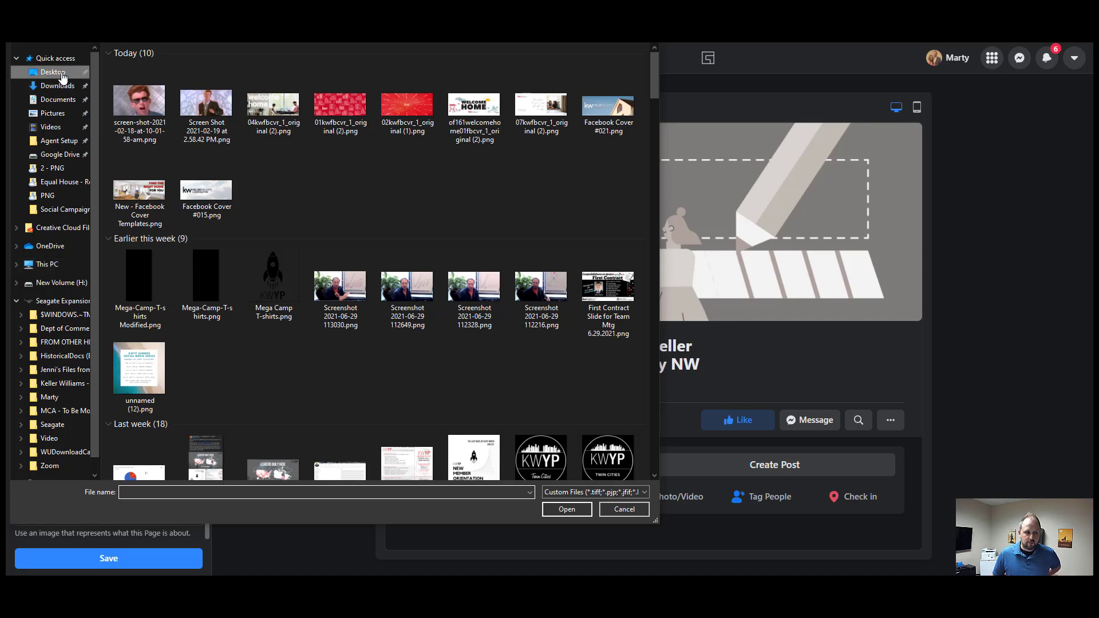
{"action": "left_click", "coordinate": [183, 102]}
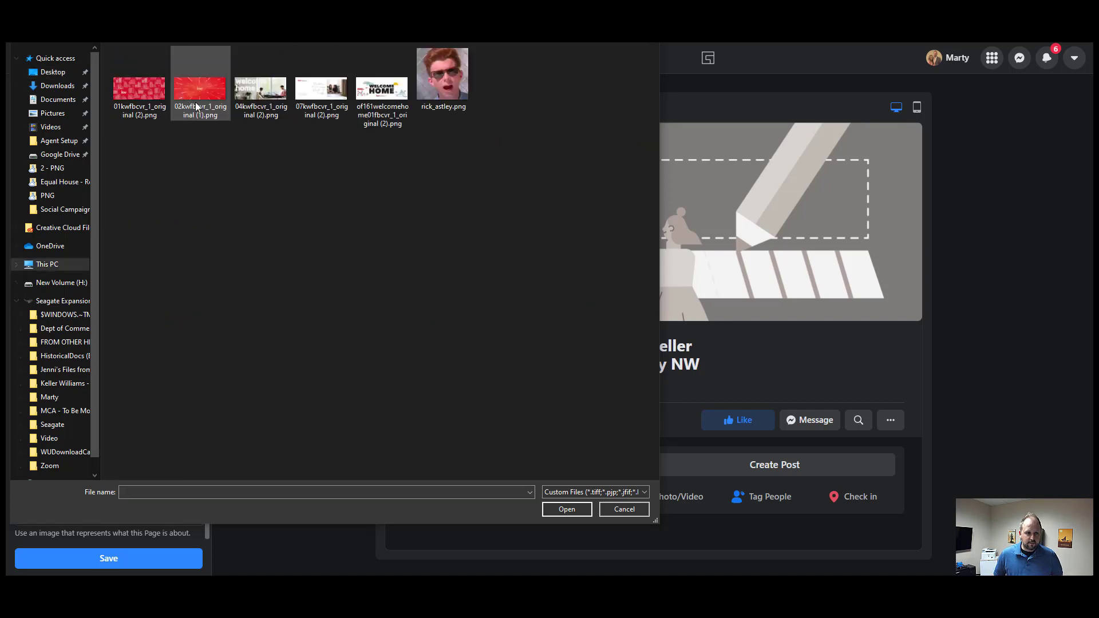
{"action": "double_click", "coordinate": [439, 70]}
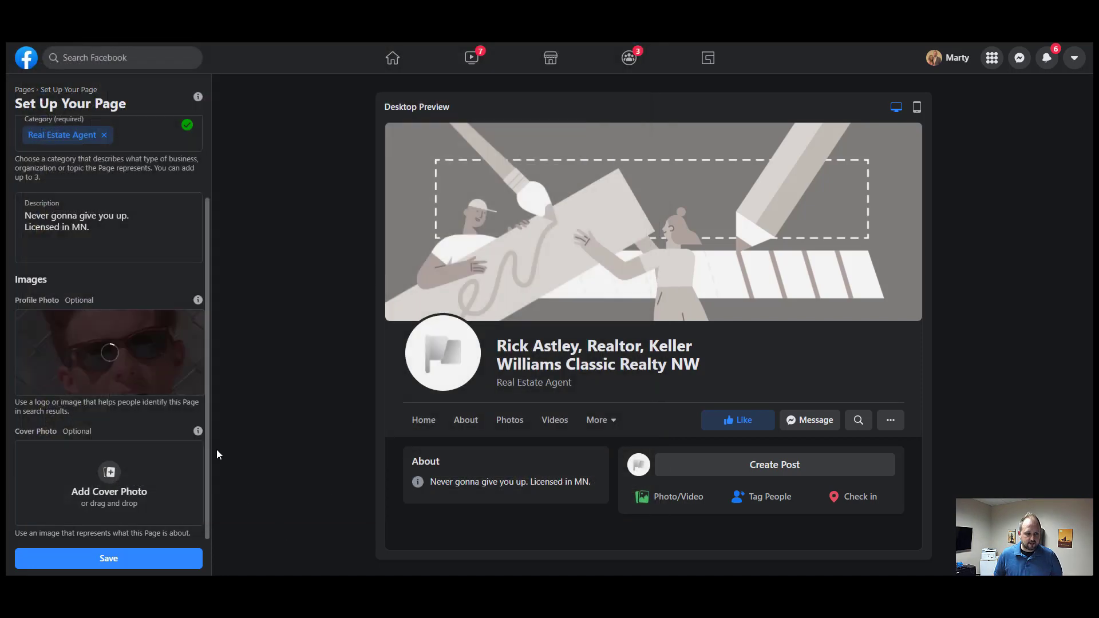
- Load the Welcome Home Keller Williams image as the Page's cover photo
{"action": "left_click", "coordinate": [117, 472]}
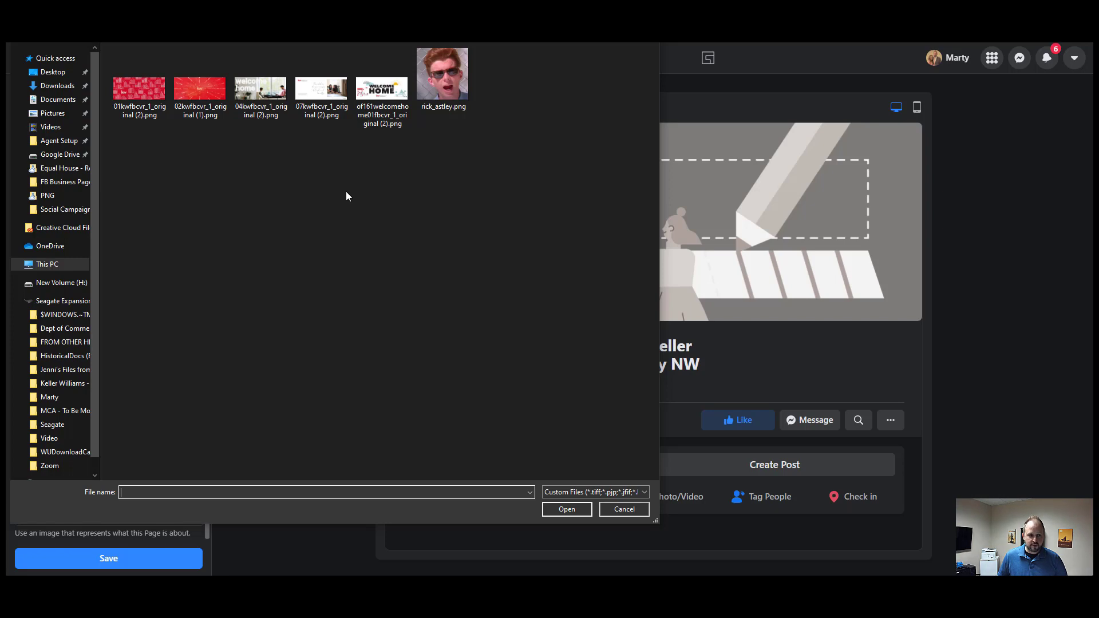
{"action": "left_click", "coordinate": [386, 97]}
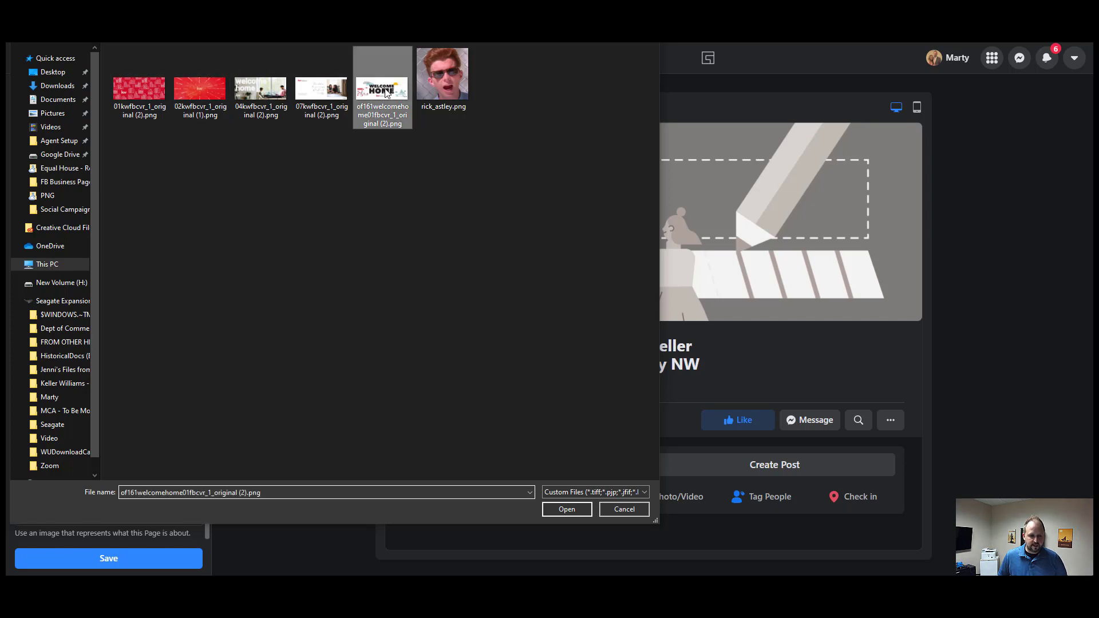
{"action": "left_click", "coordinate": [558, 511]}
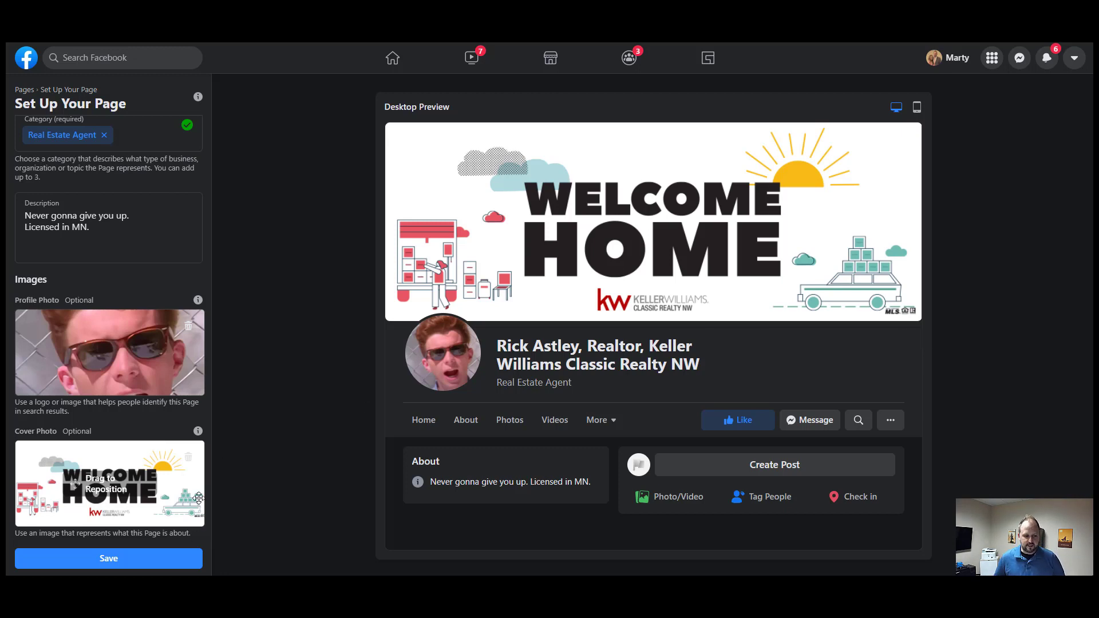
- Save the page setup and leave without connecting WhatsApp
{"action": "left_click", "coordinate": [125, 564]}
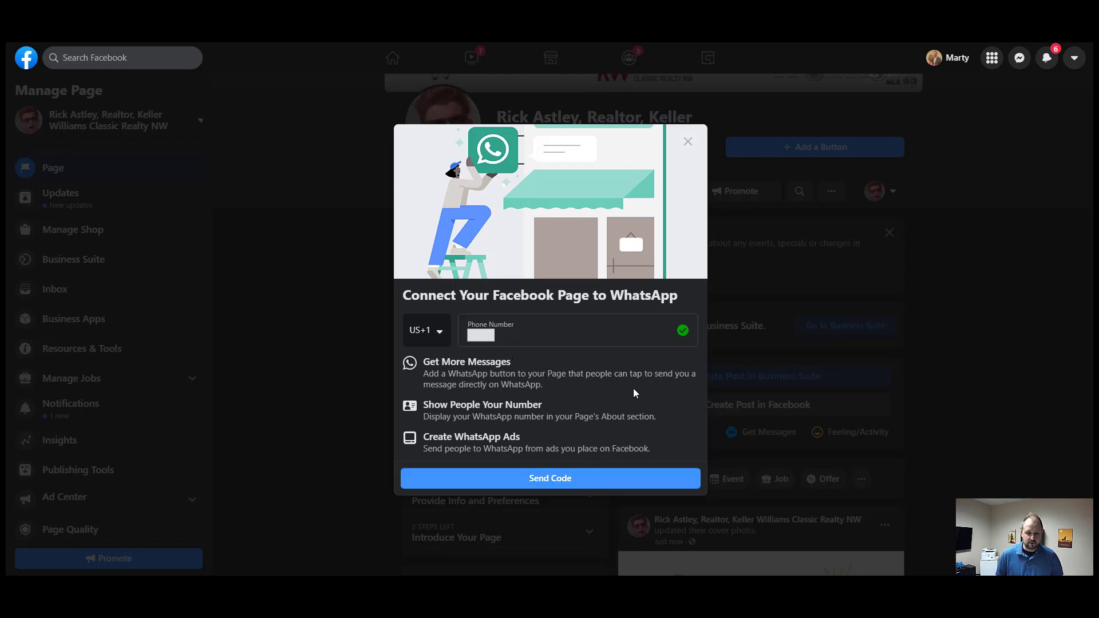
{"action": "left_click", "coordinate": [689, 142]}
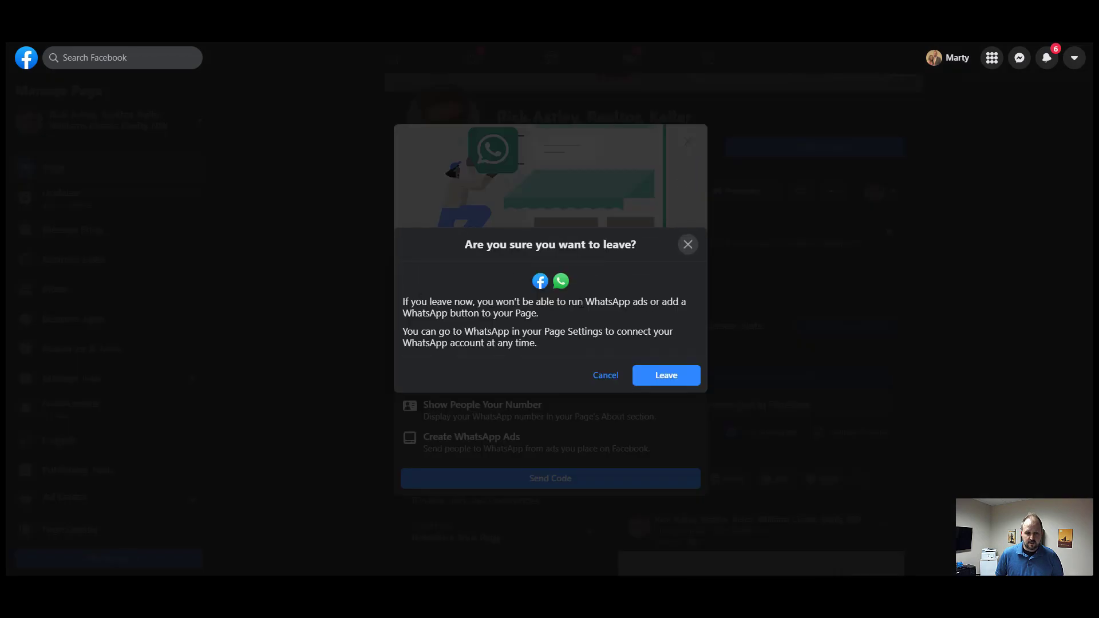
{"action": "left_click", "coordinate": [669, 380]}
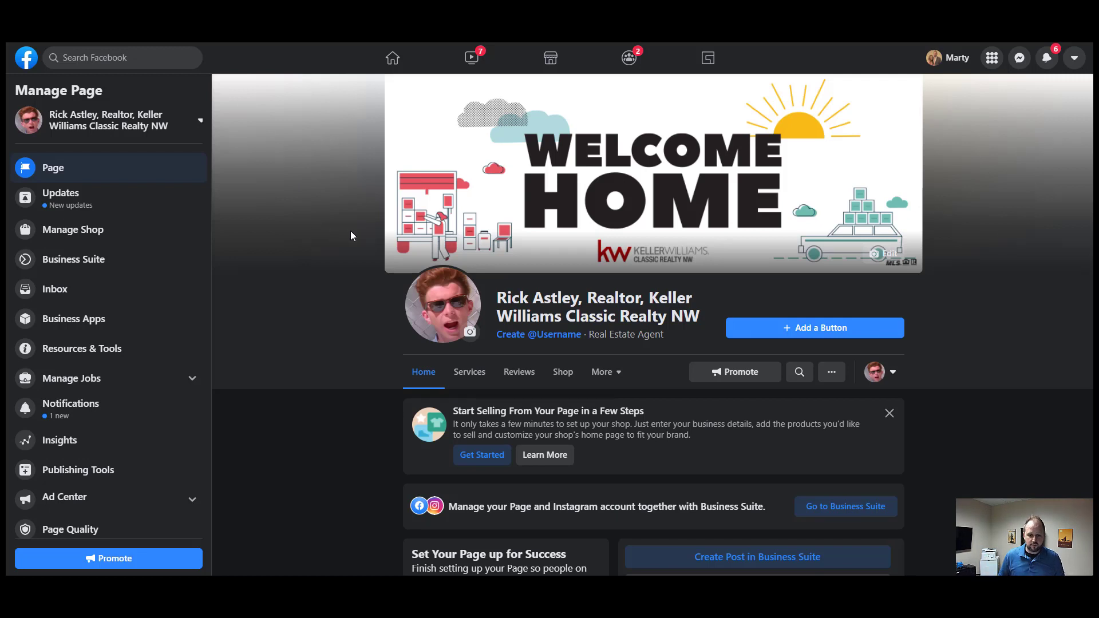
- Try a custom page username and dismiss the not-eligible notice
{"action": "left_click", "coordinate": [537, 335]}
{"action": "left_click", "coordinate": [482, 345]}
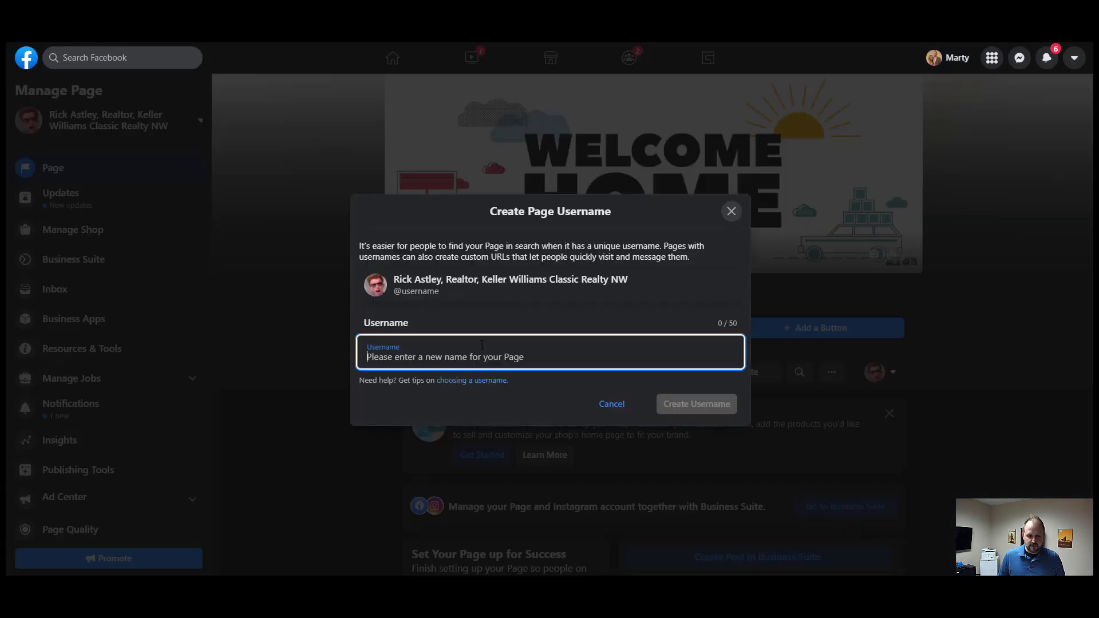
{"action": "type", "text": "rick"}
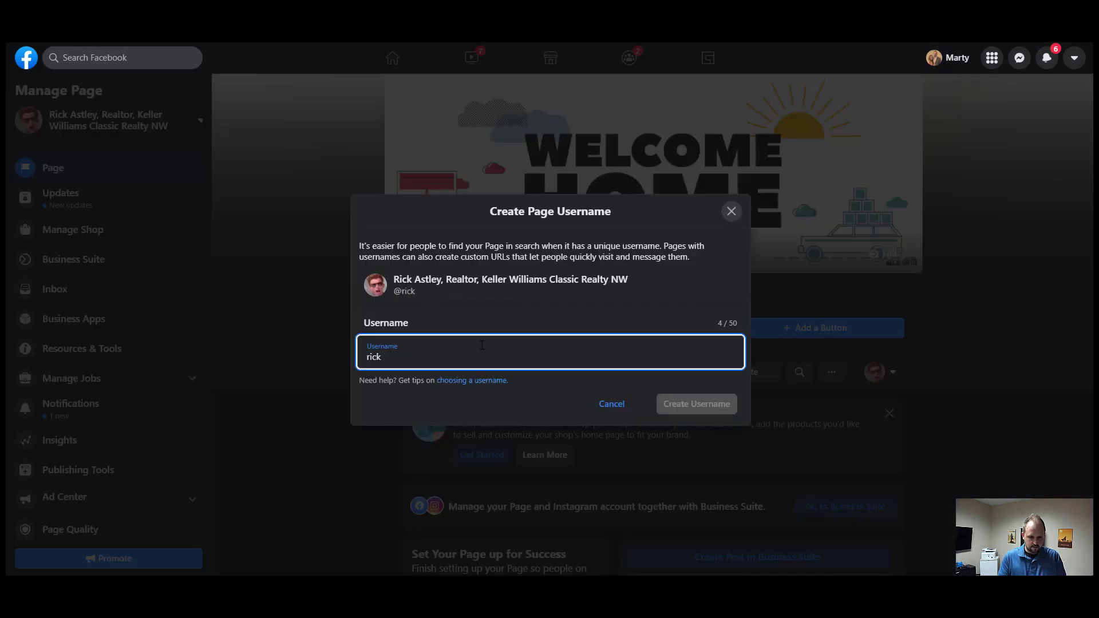
{"action": "type", "text": "therealestat"}
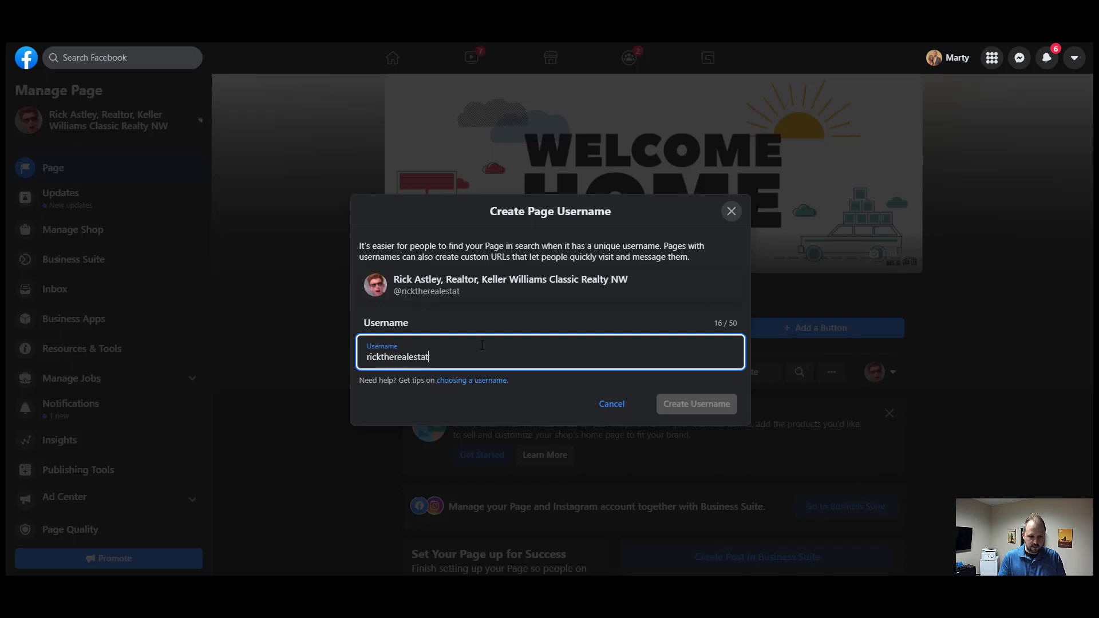
{"action": "type", "text": "eagentmn"}
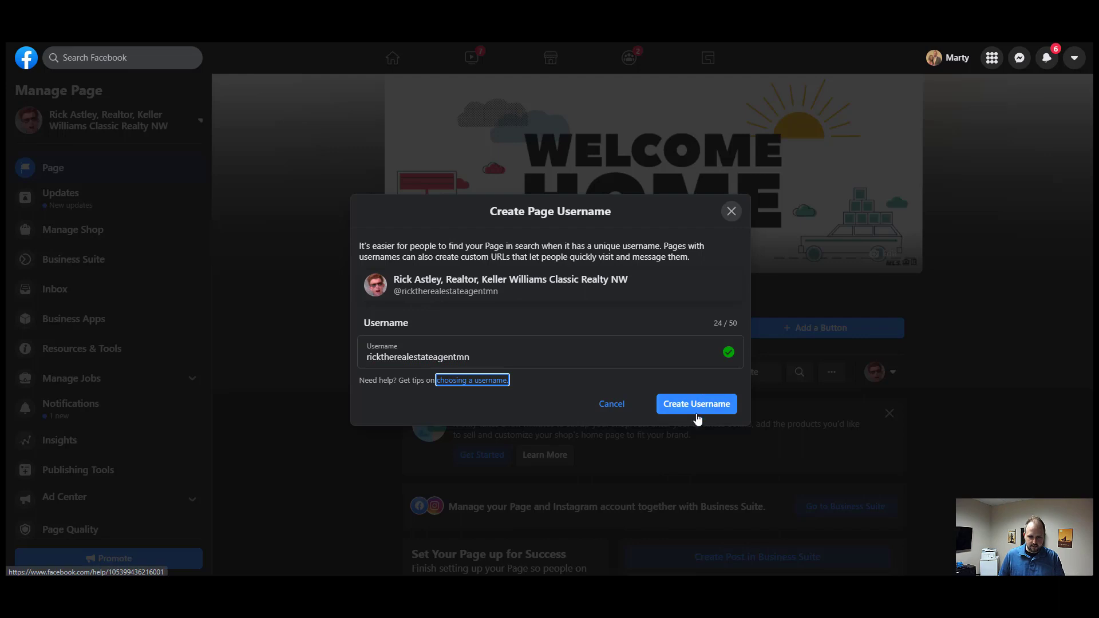
{"action": "left_click", "coordinate": [698, 405]}
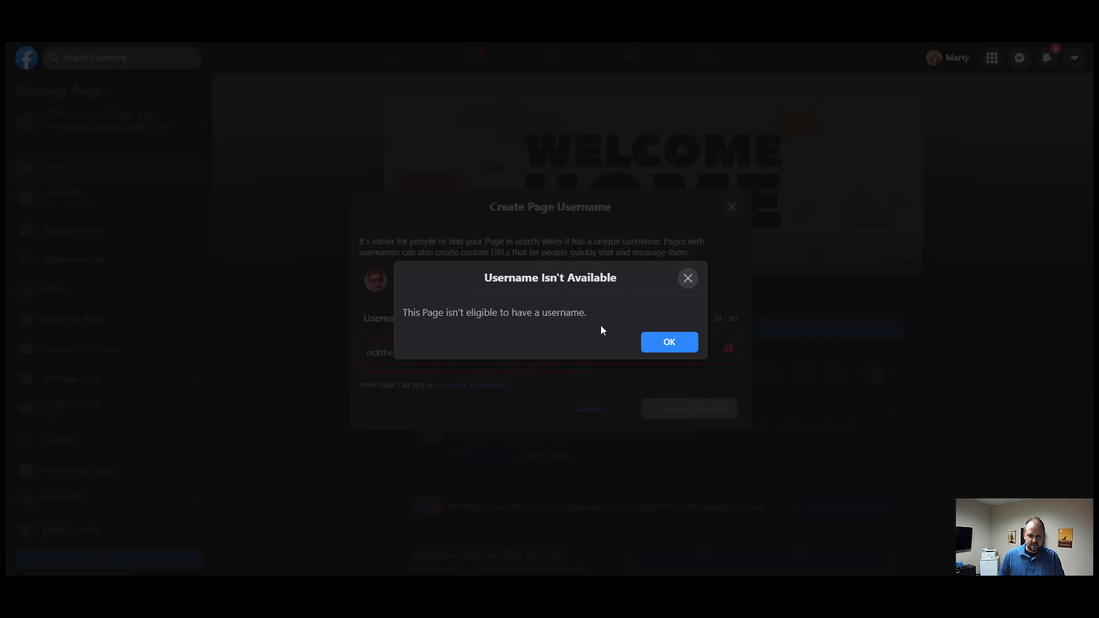
{"action": "left_click", "coordinate": [669, 343]}
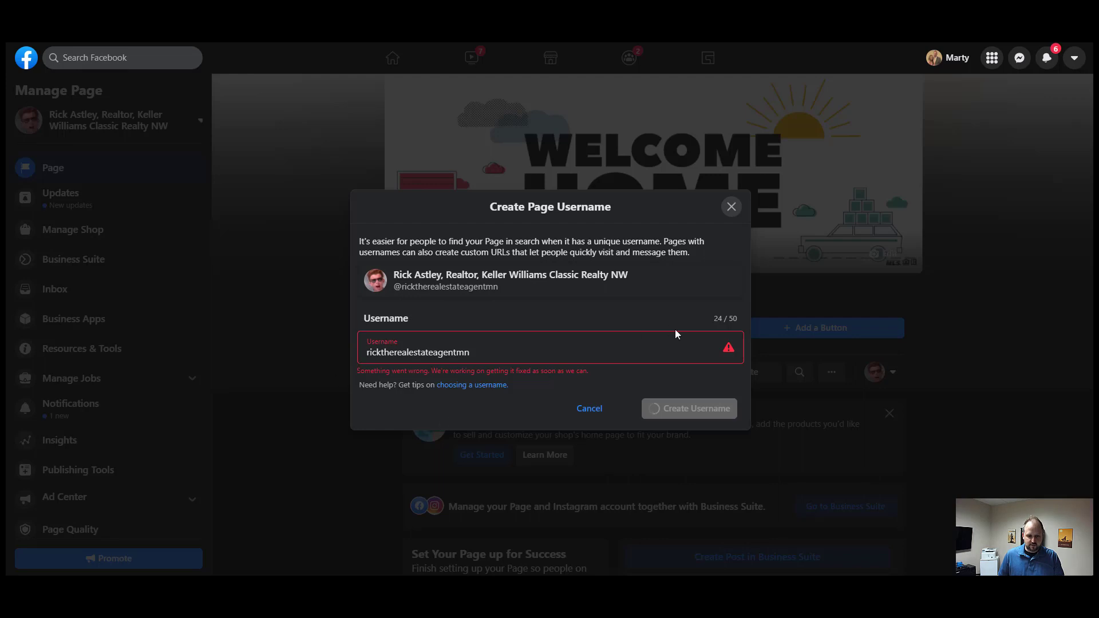
- Under More > Edit Tabs, switch off the Shop, Offers, Events and Jobs tabs
{"action": "left_click", "coordinate": [731, 207]}
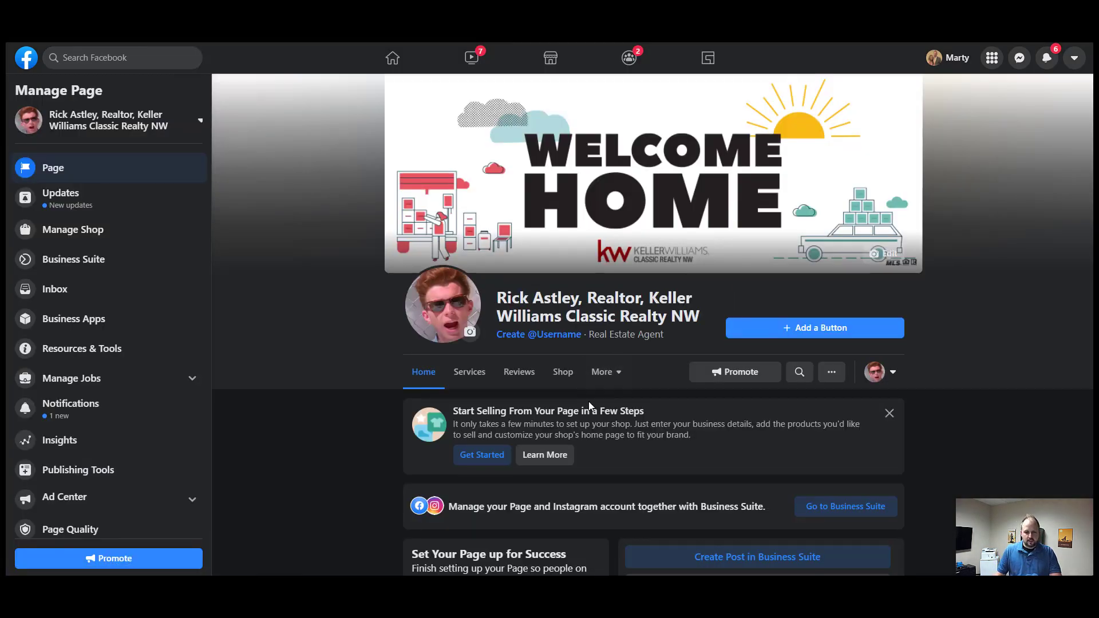
{"action": "scroll", "coordinate": [515, 383], "scroll_direction": "down", "scroll_amount": 2}
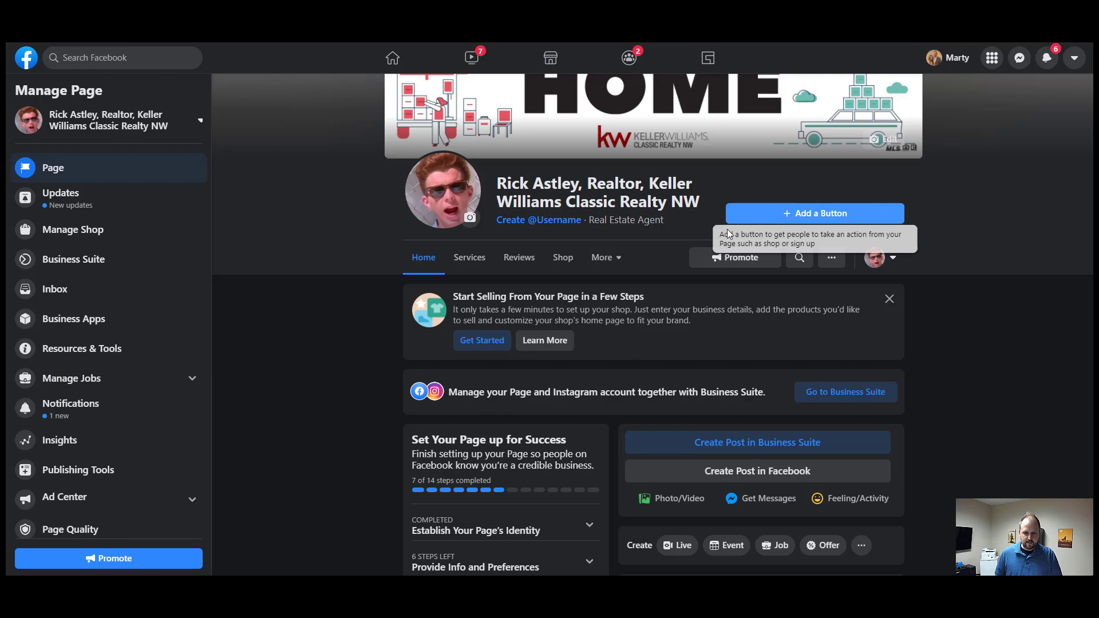
{"action": "left_click", "coordinate": [606, 257]}
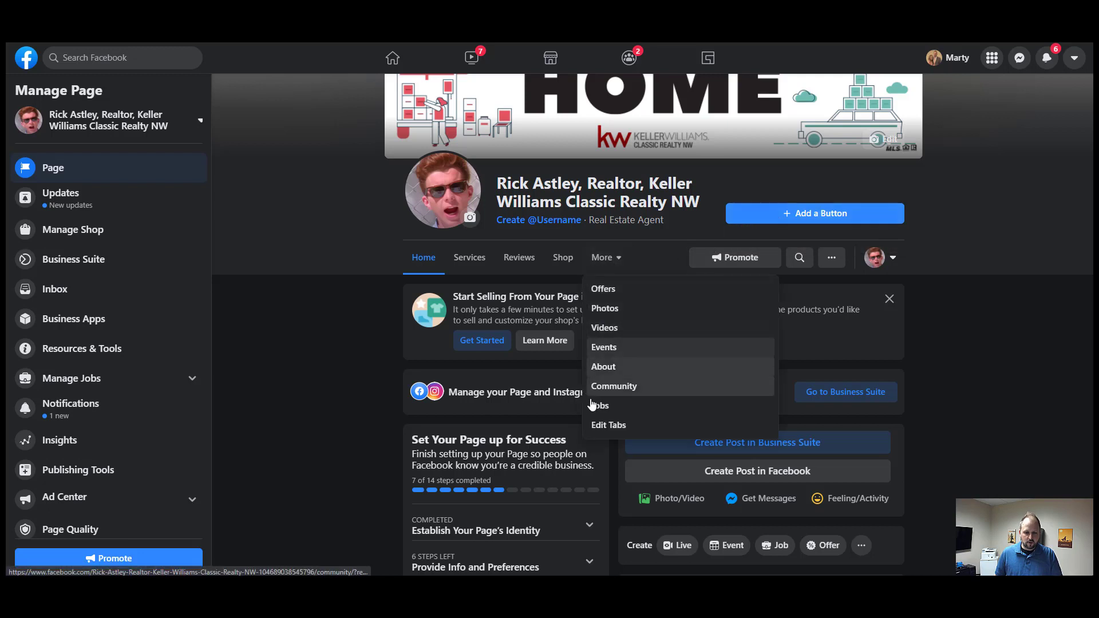
{"action": "left_click", "coordinate": [599, 427]}
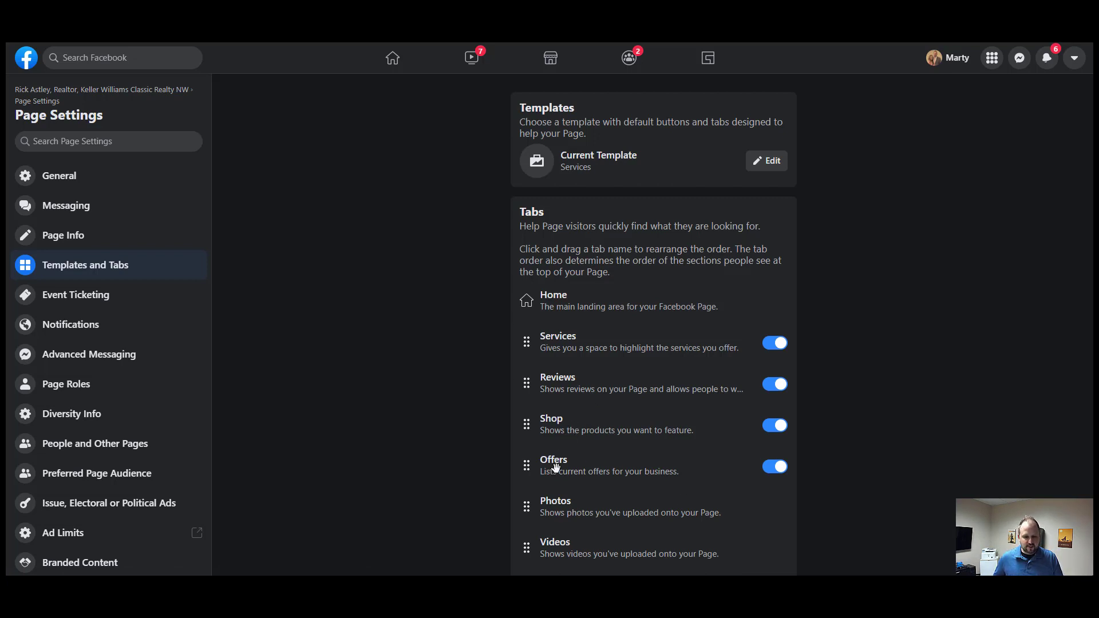
{"action": "left_click", "coordinate": [771, 429]}
{"action": "left_click", "coordinate": [771, 462]}
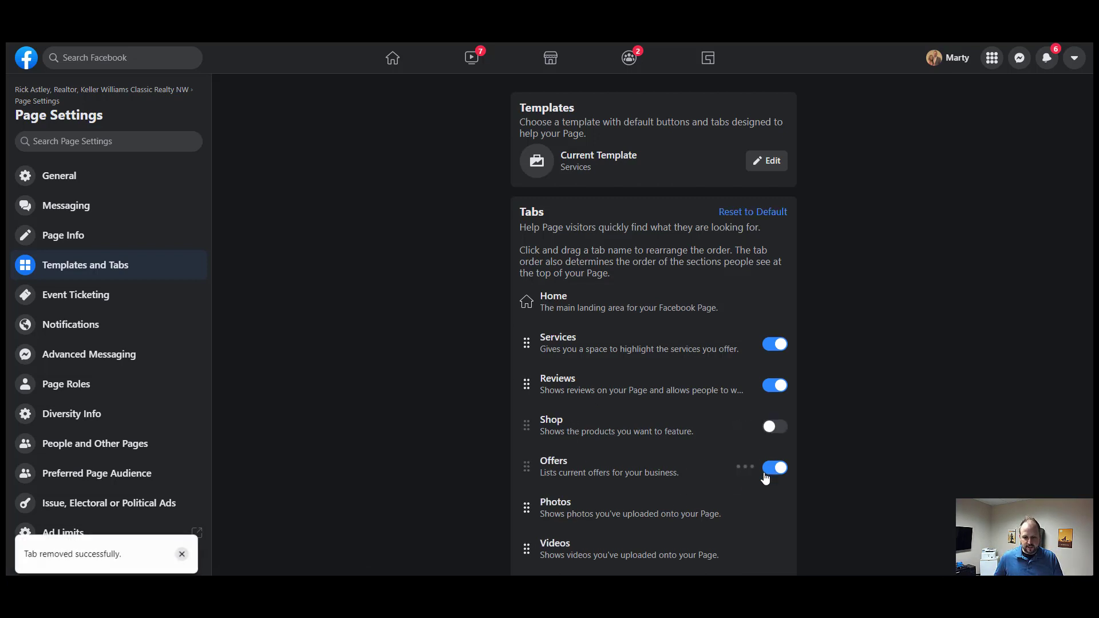
{"action": "scroll", "coordinate": [904, 467], "scroll_direction": "down", "scroll_amount": 3}
{"action": "scroll", "coordinate": [903, 461], "scroll_direction": "down", "scroll_amount": 1}
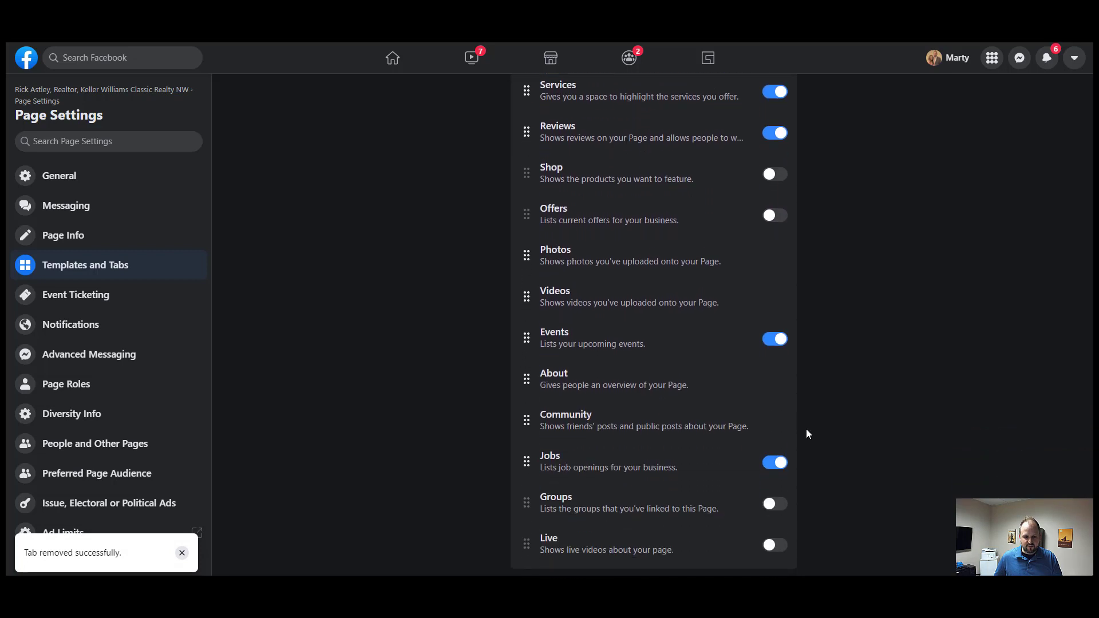
{"action": "left_click", "coordinate": [773, 340]}
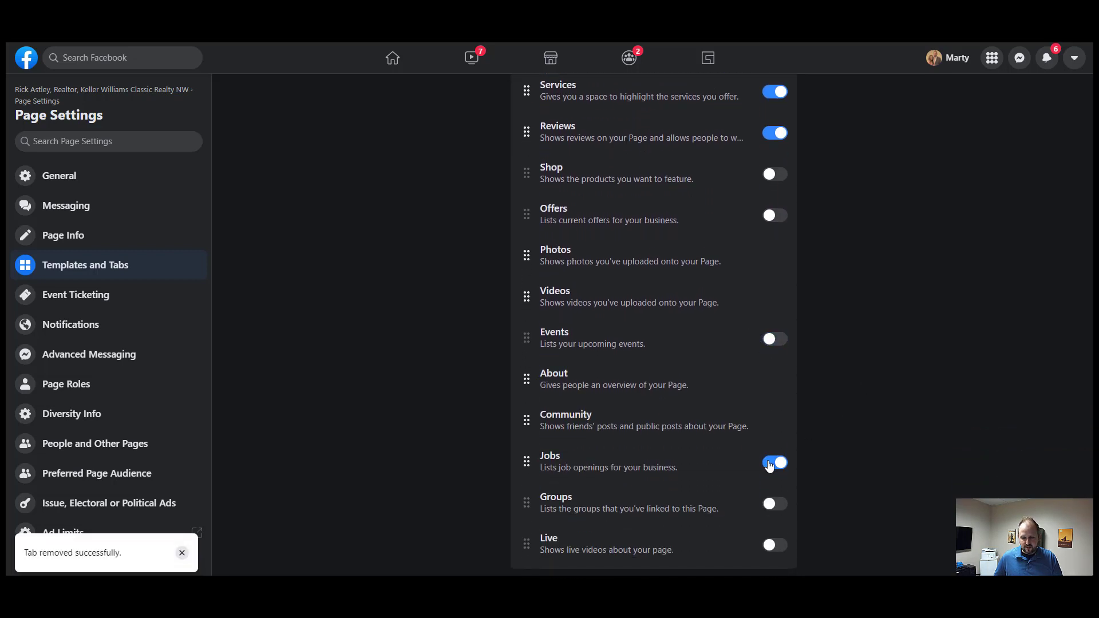
{"action": "left_click", "coordinate": [768, 464]}
{"action": "scroll", "coordinate": [851, 469], "scroll_direction": "up", "scroll_amount": 4}
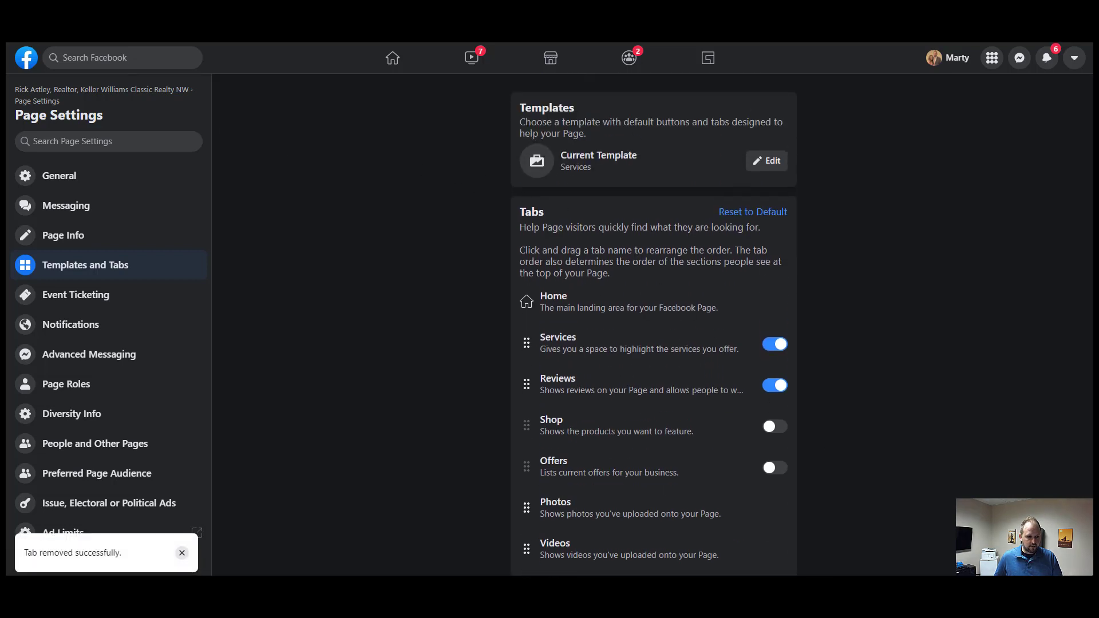
{"action": "left_click", "coordinate": [105, 92]}
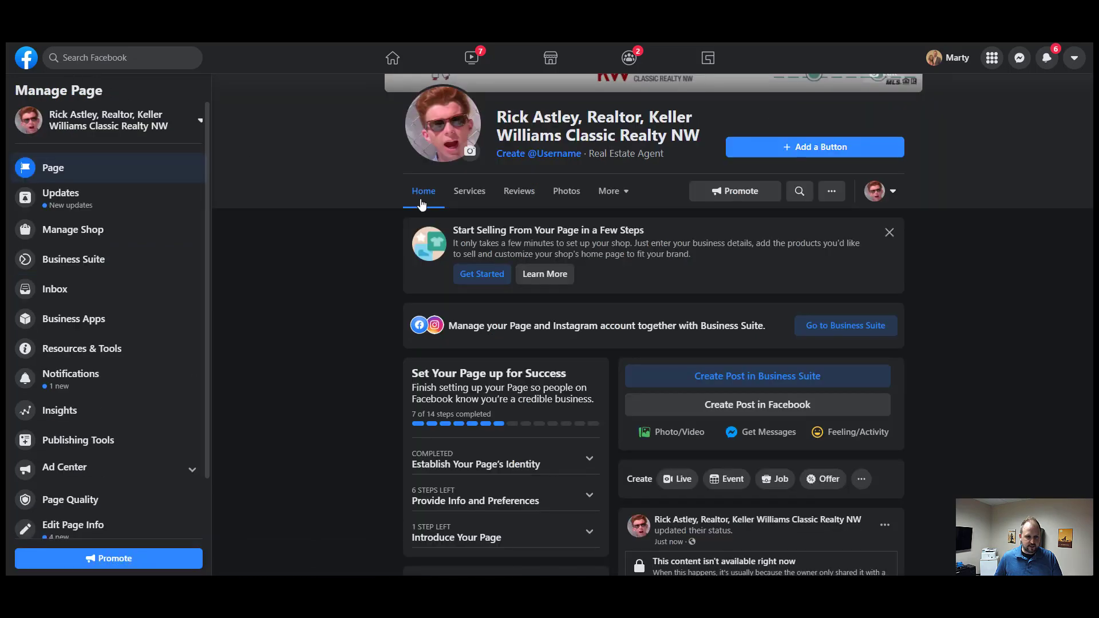
- Dismiss the More sections list, return to the top and open the Add a Button action choices
{"action": "left_click", "coordinate": [615, 191]}
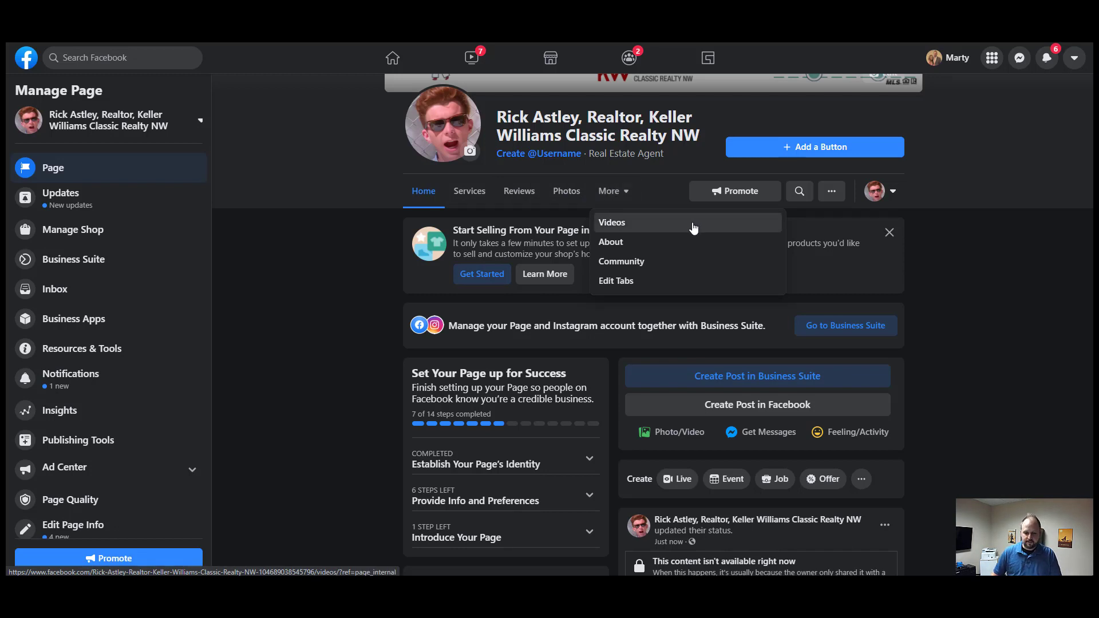
{"action": "left_click", "coordinate": [862, 174]}
{"action": "scroll", "coordinate": [813, 150], "scroll_direction": "up", "scroll_amount": 3}
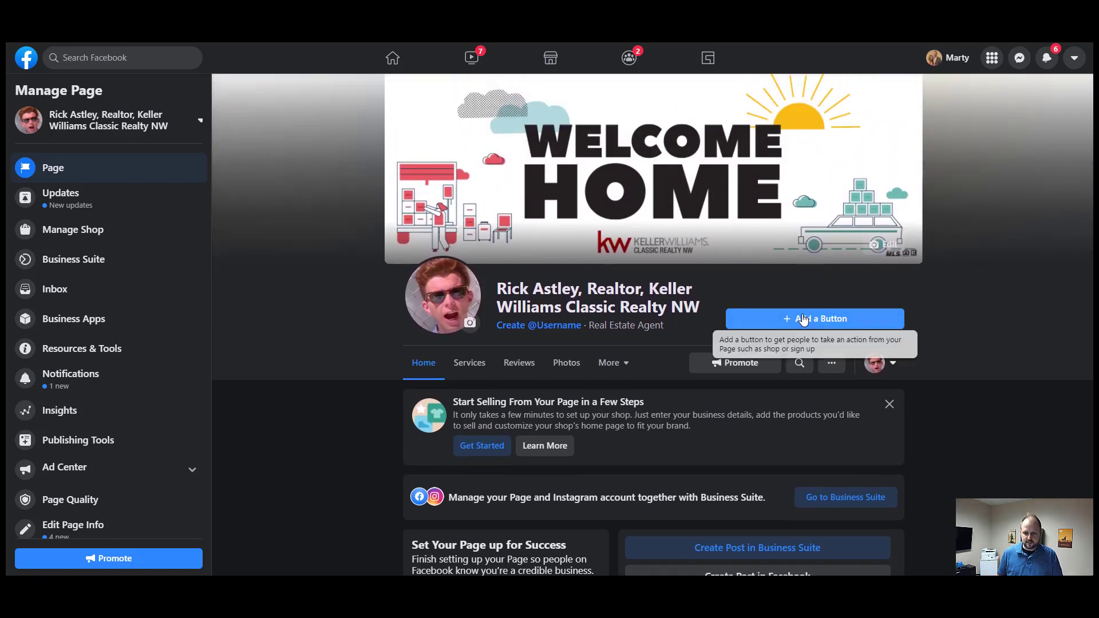
{"action": "left_click", "coordinate": [804, 320]}
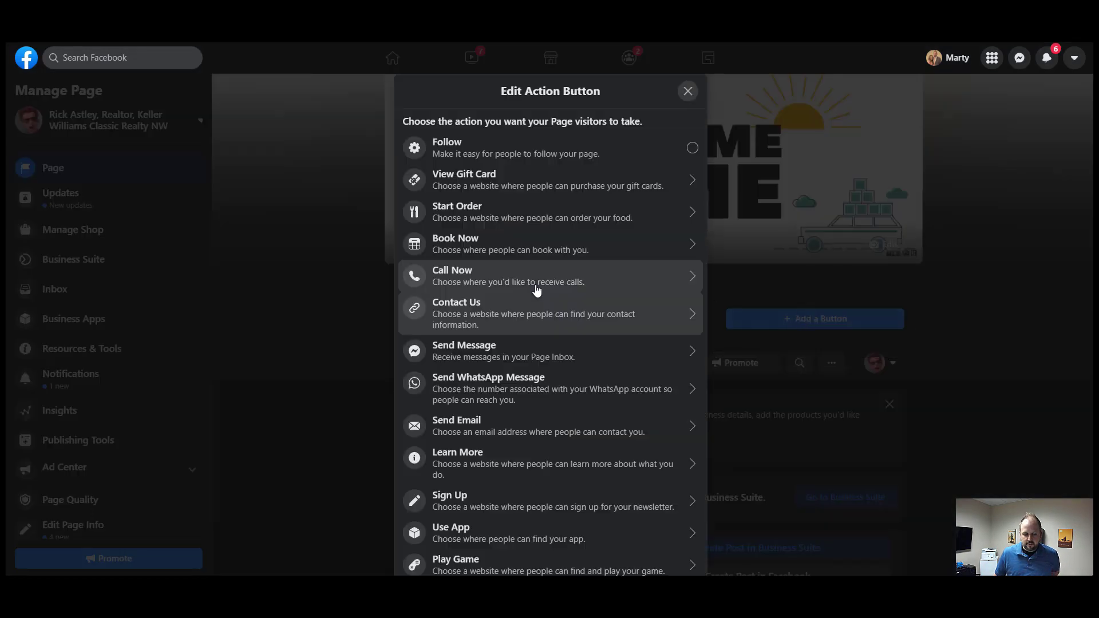
- Browse the Edit Action Button list, including Follow, Book Now, Call Now and Send Message
{"action": "scroll", "coordinate": [544, 312], "scroll_direction": "down", "scroll_amount": 2}
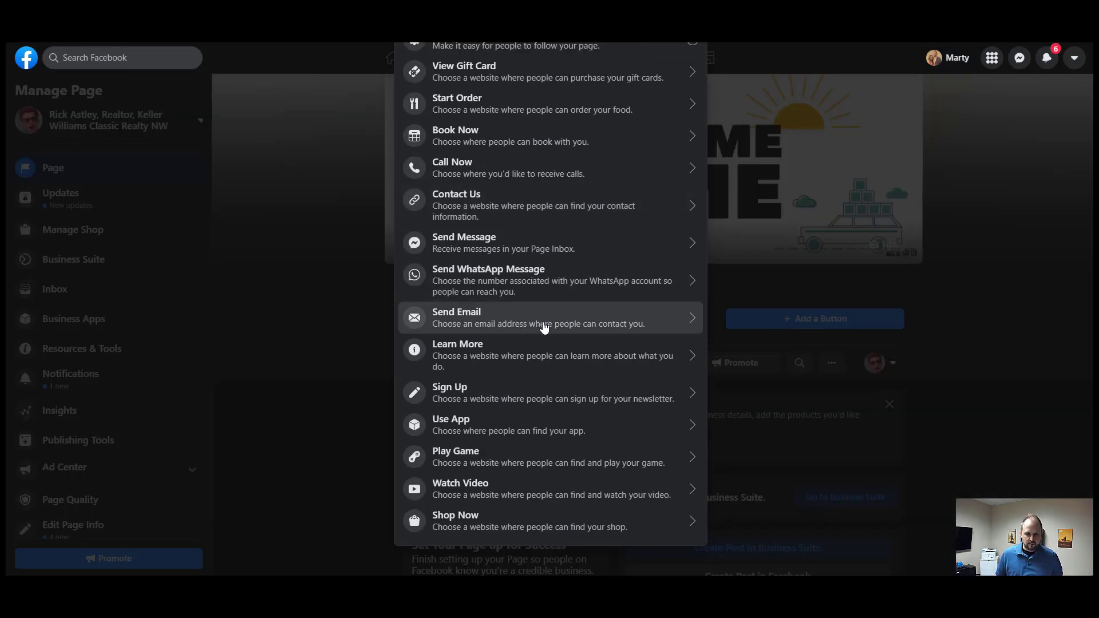
{"action": "scroll", "coordinate": [544, 326], "scroll_direction": "up", "scroll_amount": 2}
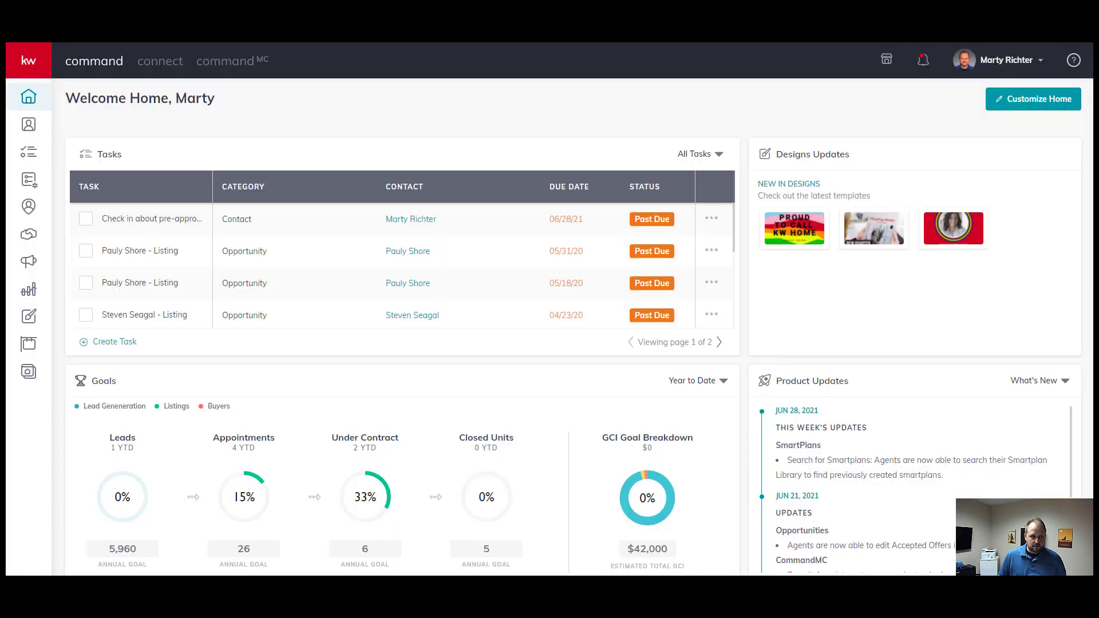
- Copy the App URL from KW Command's Site & App Settings URLs tab
{"action": "left_click", "coordinate": [30, 375]}
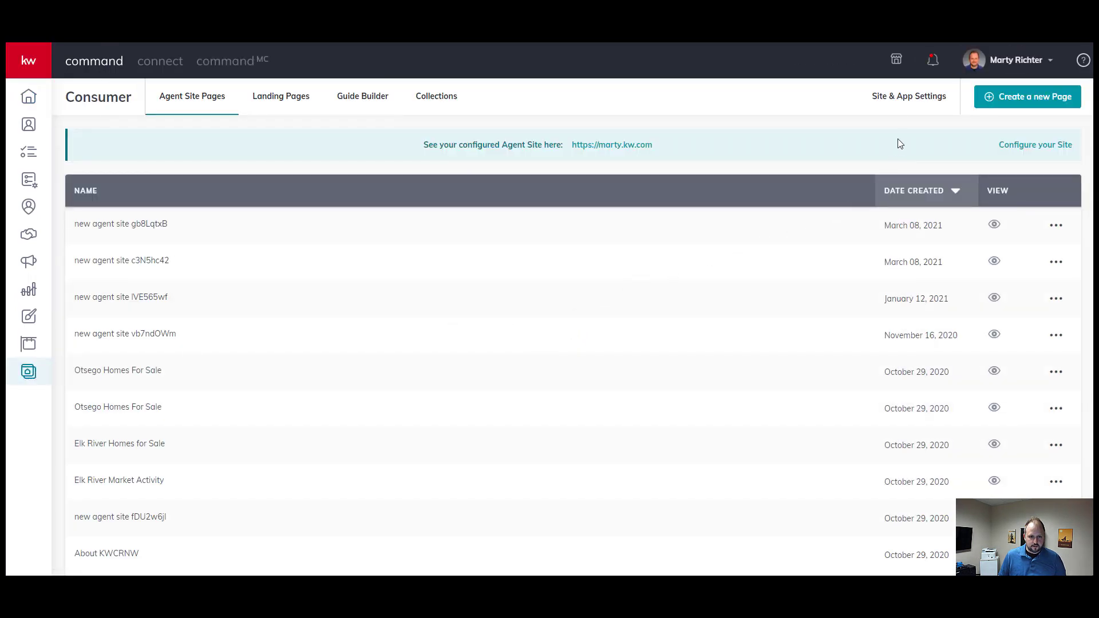
{"action": "left_click", "coordinate": [902, 97]}
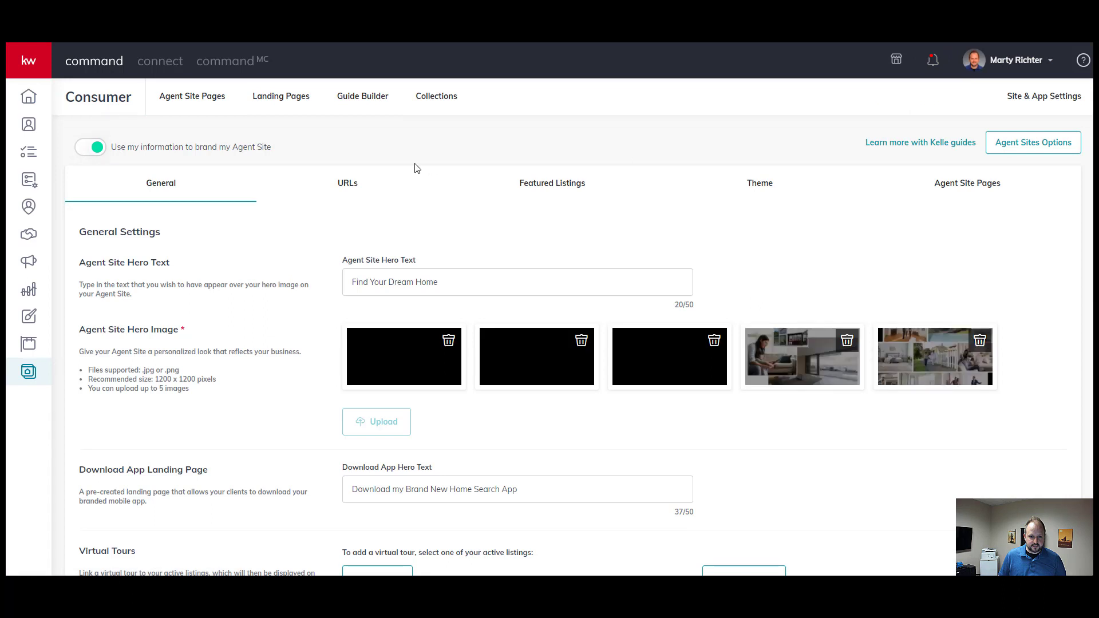
{"action": "left_click", "coordinate": [346, 184]}
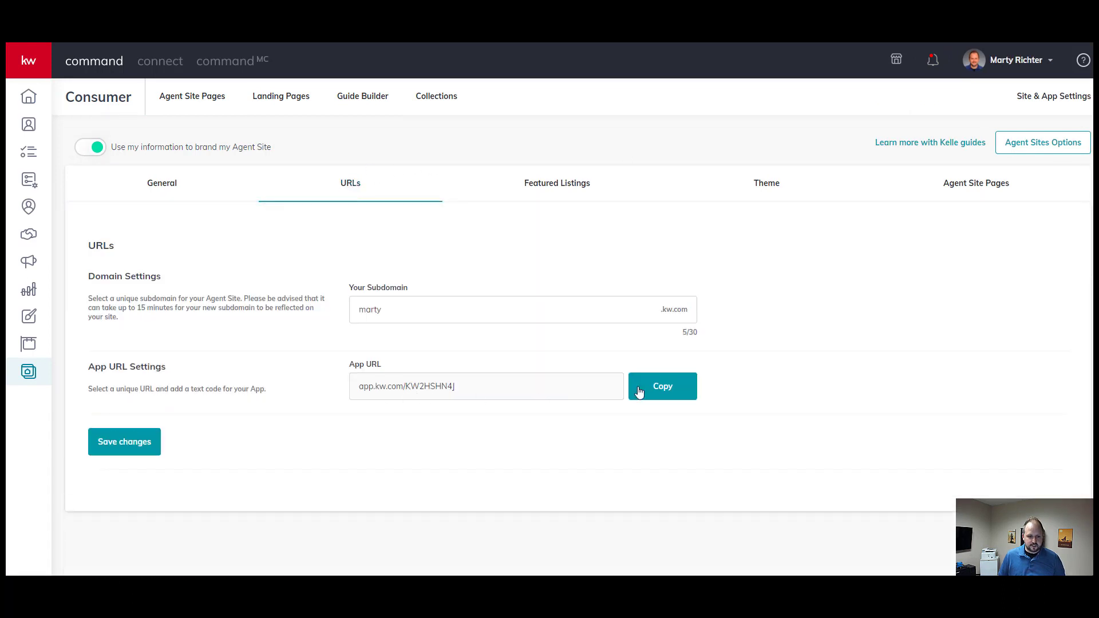
{"action": "left_click", "coordinate": [639, 392]}
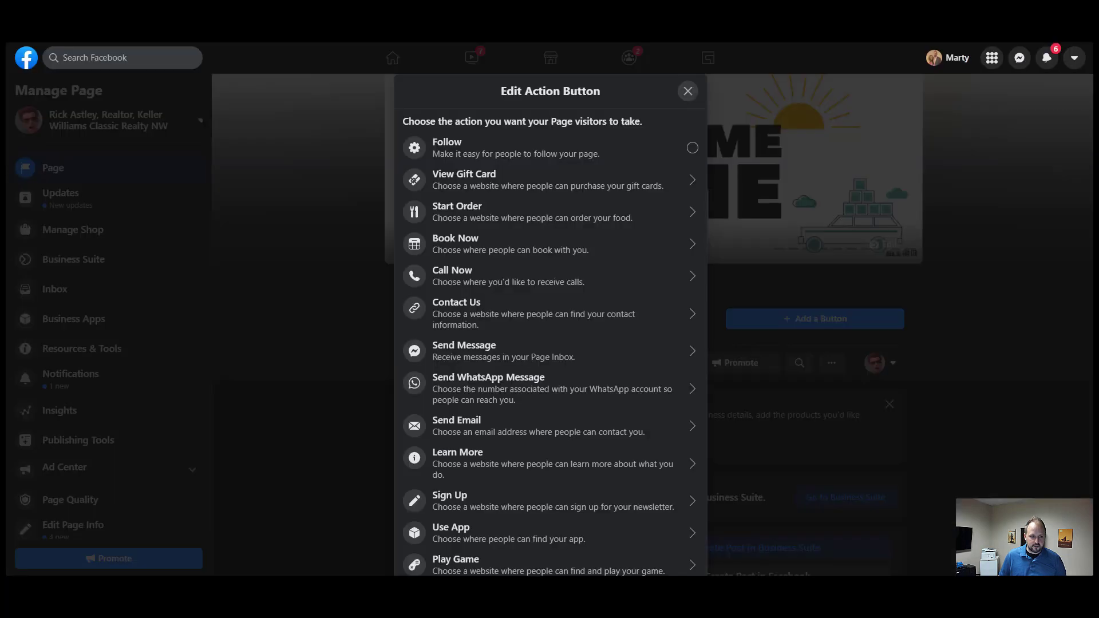
- Make the action button Use App with the pasted KW app URL as its website, and save
{"action": "left_click", "coordinate": [449, 535]}
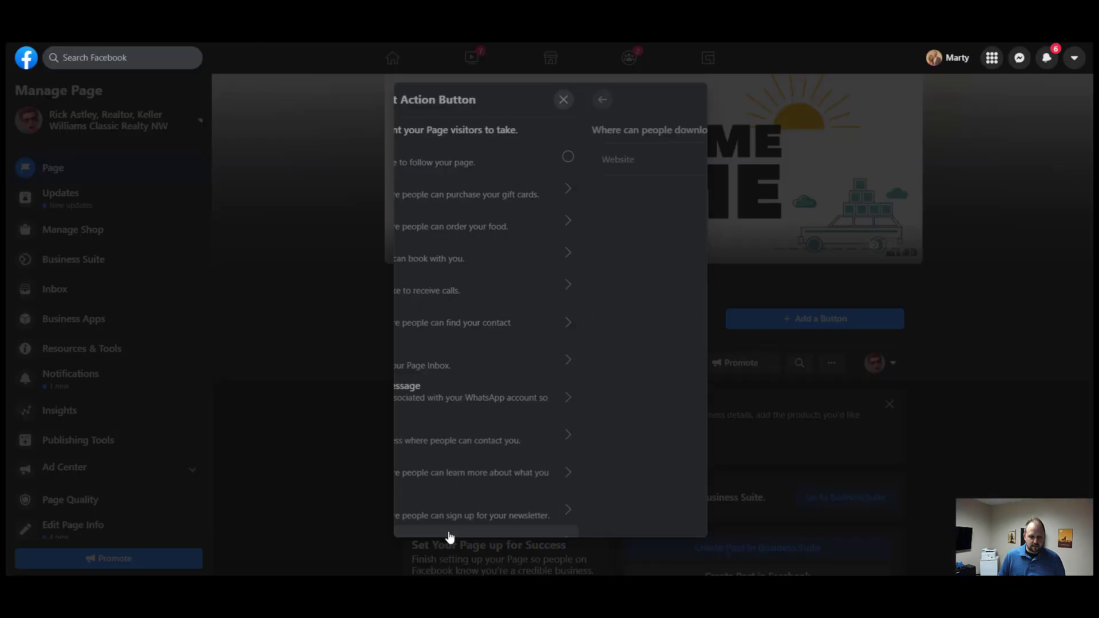
{"action": "left_click", "coordinate": [435, 291]}
{"action": "right_click", "coordinate": [436, 285]}
{"action": "left_click", "coordinate": [464, 380]}
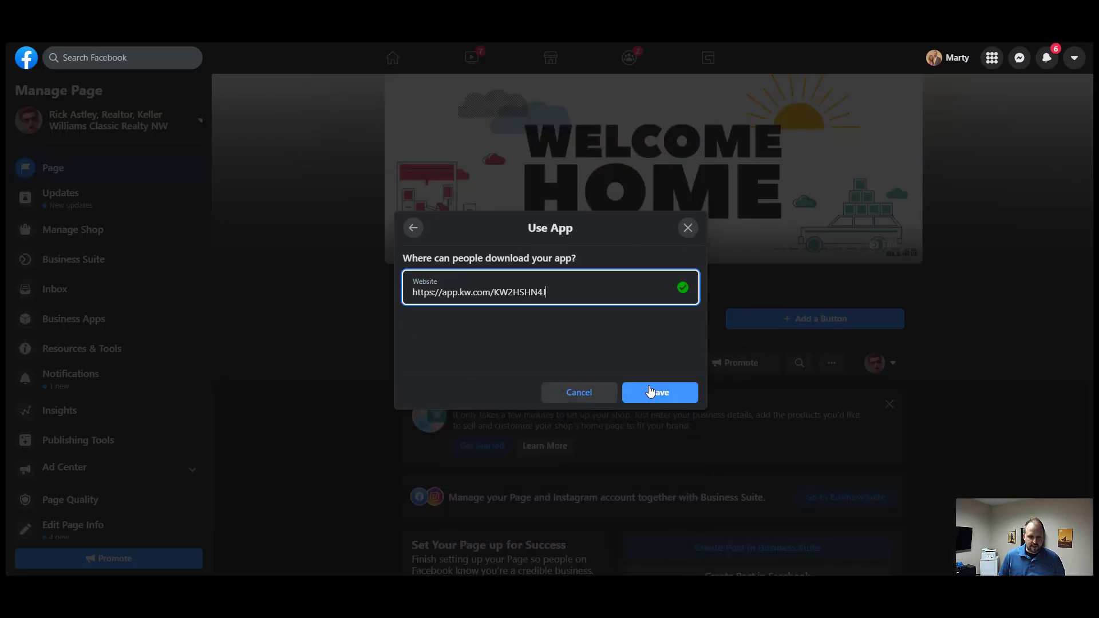
{"action": "left_click", "coordinate": [651, 392]}
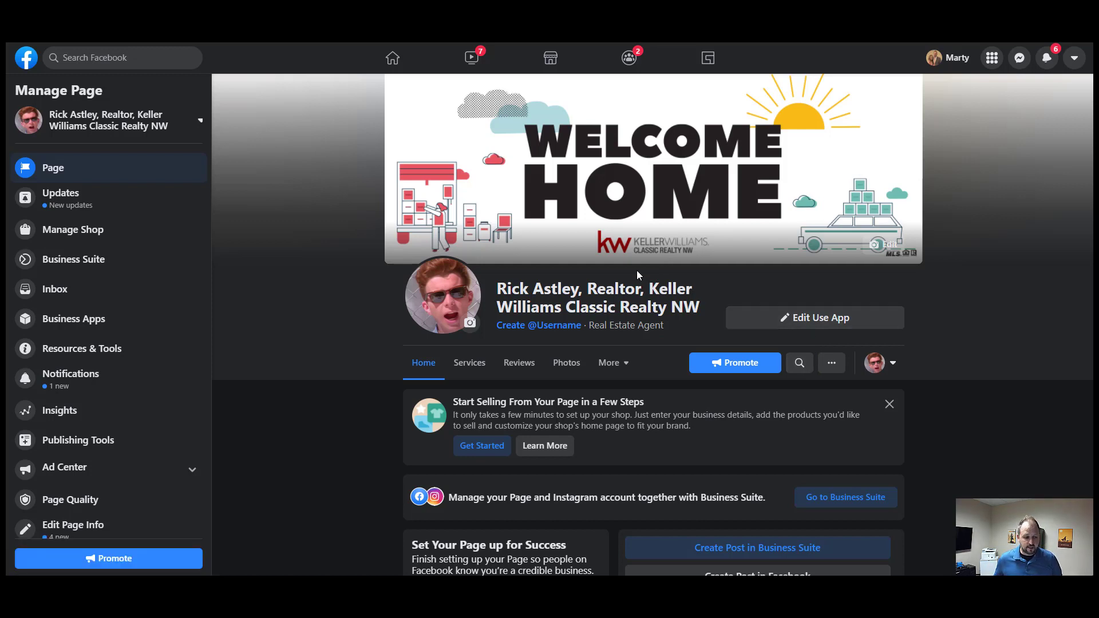
- Change the action button to Send Message and save the 'Is anyone available to chat?' FAQ reply
{"action": "left_click", "coordinate": [823, 322]}
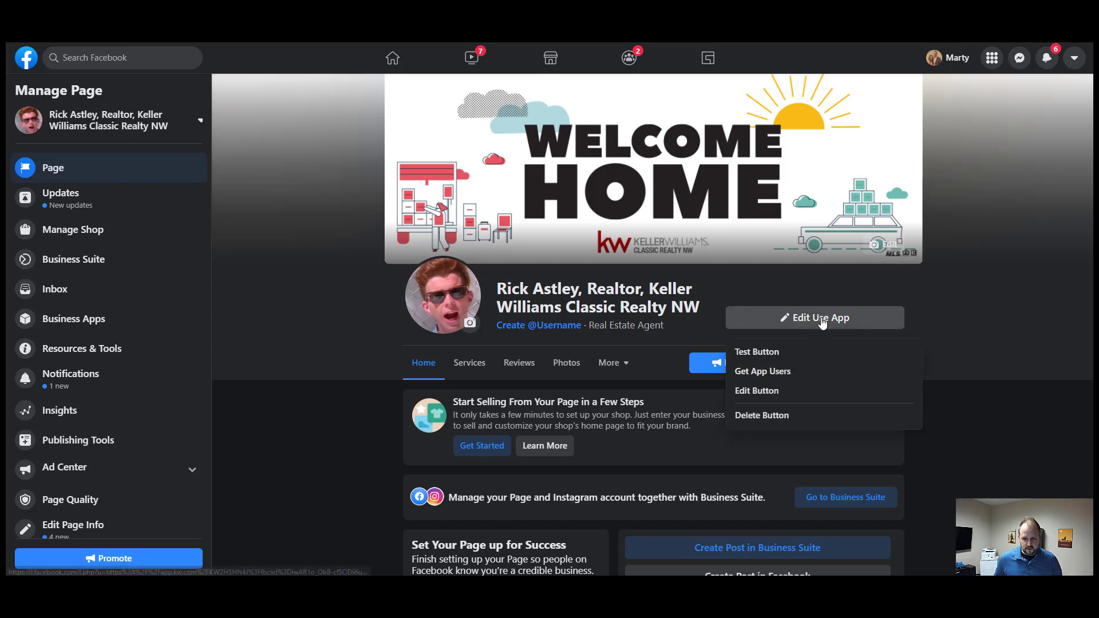
{"action": "left_click", "coordinate": [757, 392]}
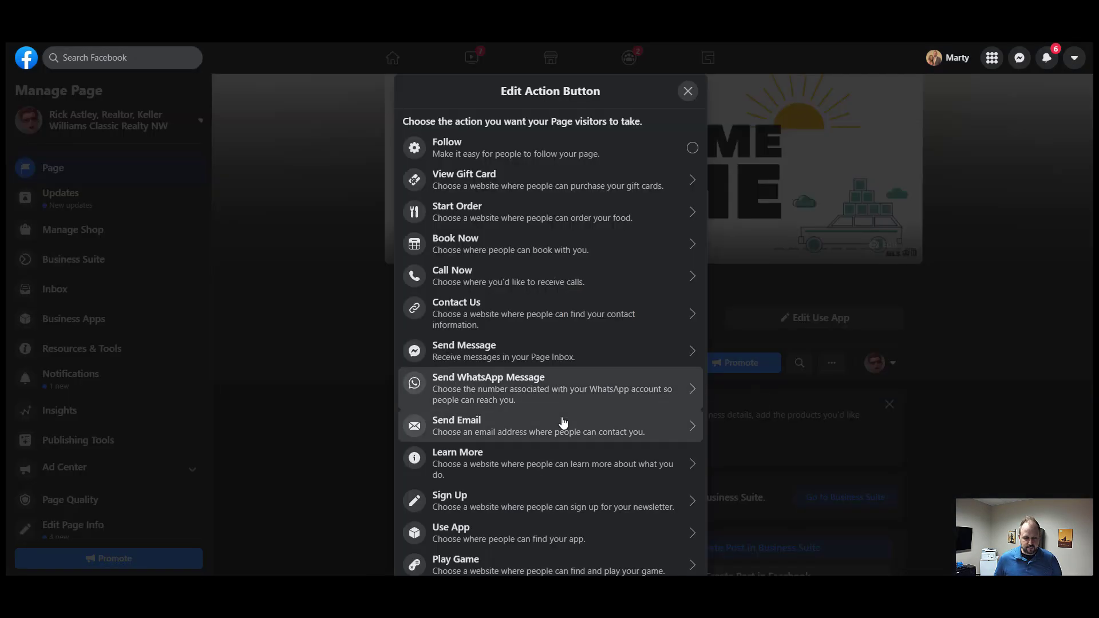
{"action": "left_click", "coordinate": [487, 350]}
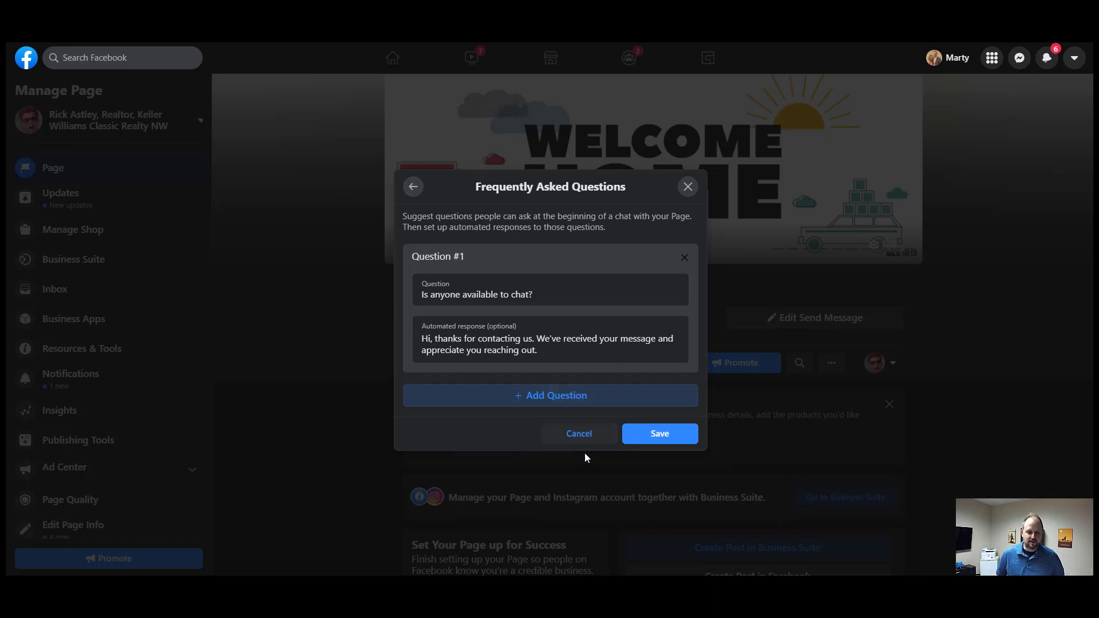
{"action": "left_click", "coordinate": [658, 435]}
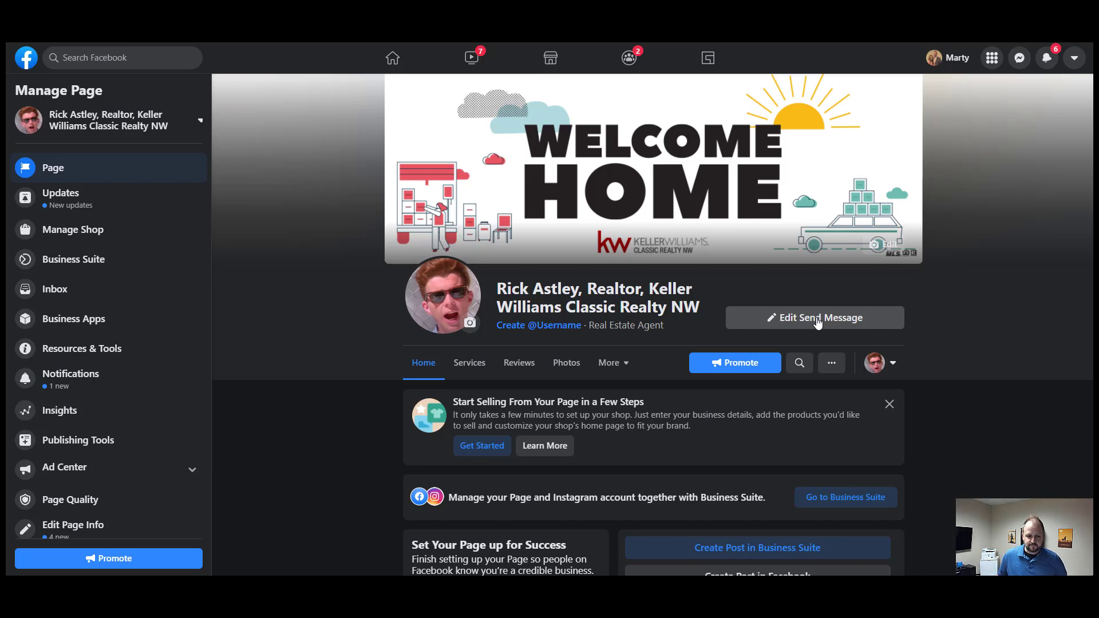
- Scroll down to the page's About section and open its Enter website field
{"action": "scroll", "coordinate": [654, 438], "scroll_direction": "down", "scroll_amount": 10}
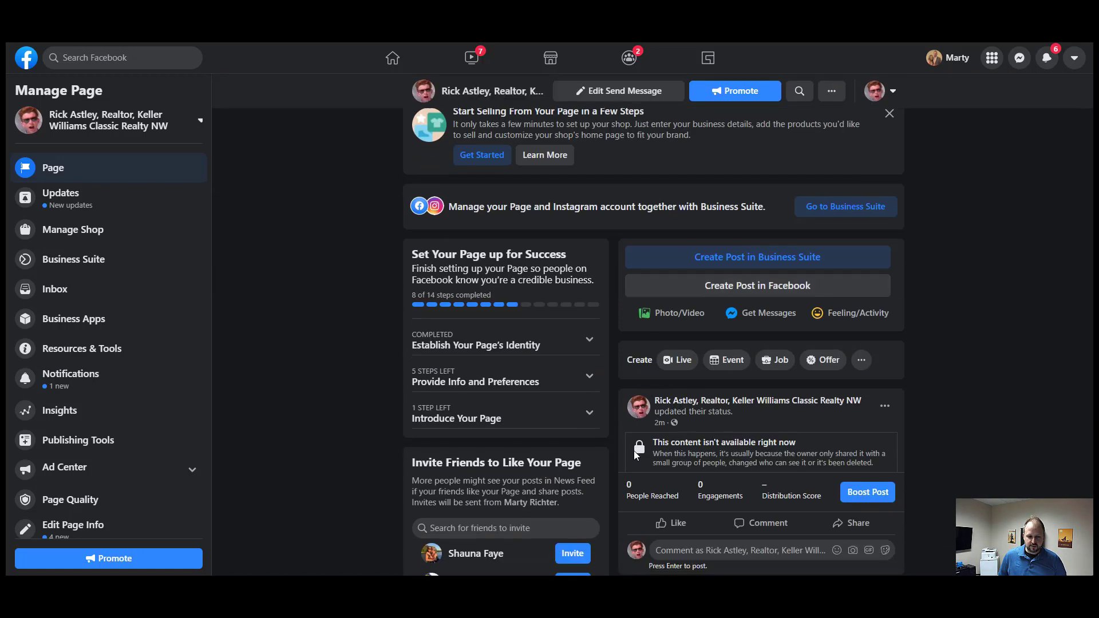
{"action": "scroll", "coordinate": [633, 451], "scroll_direction": "up", "scroll_amount": 4}
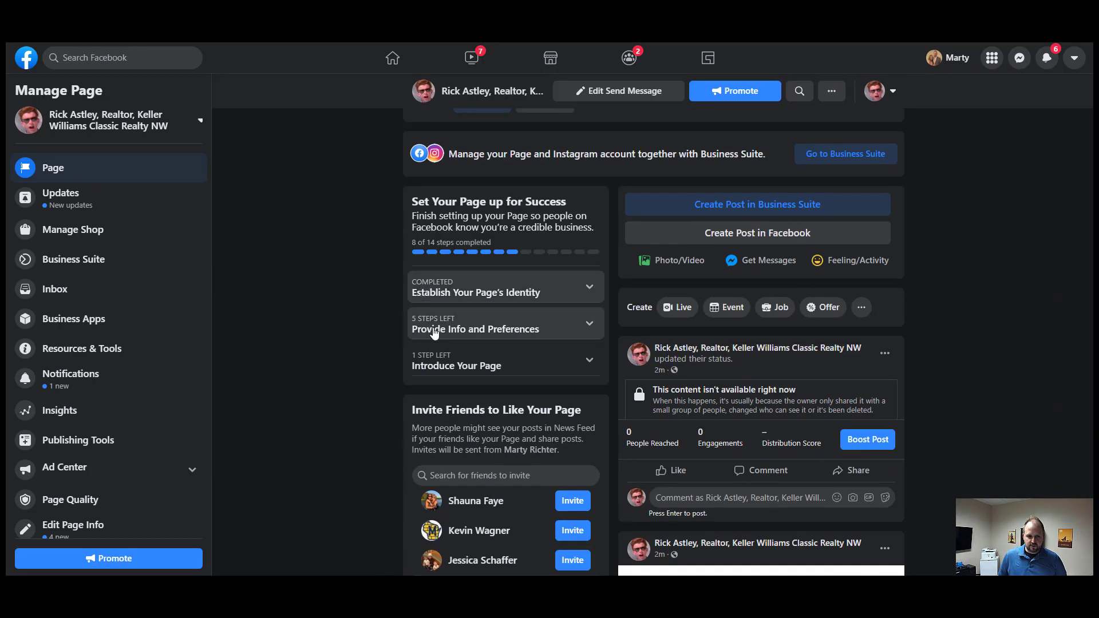
{"action": "scroll", "coordinate": [513, 387], "scroll_direction": "down", "scroll_amount": 8}
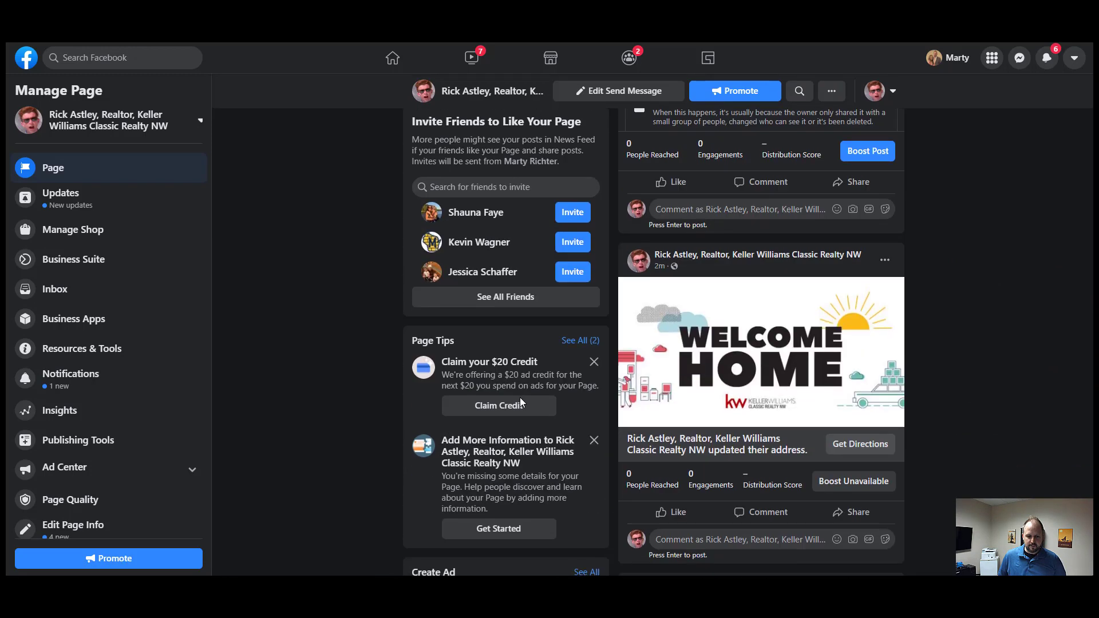
{"action": "scroll", "coordinate": [520, 397], "scroll_direction": "down", "scroll_amount": 10}
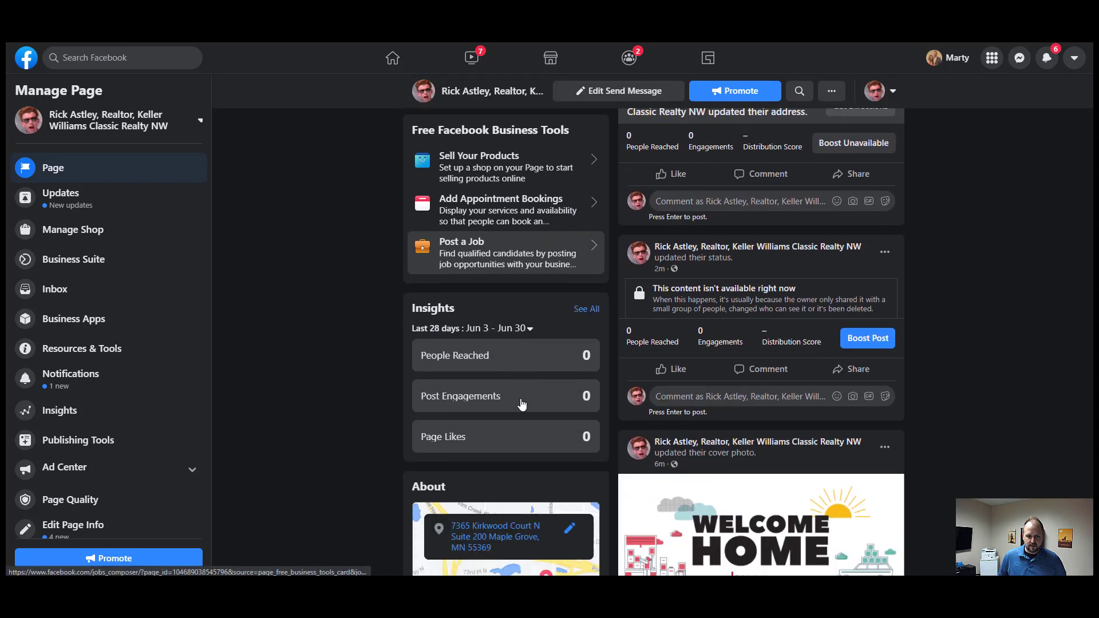
{"action": "scroll", "coordinate": [521, 399], "scroll_direction": "down", "scroll_amount": 5}
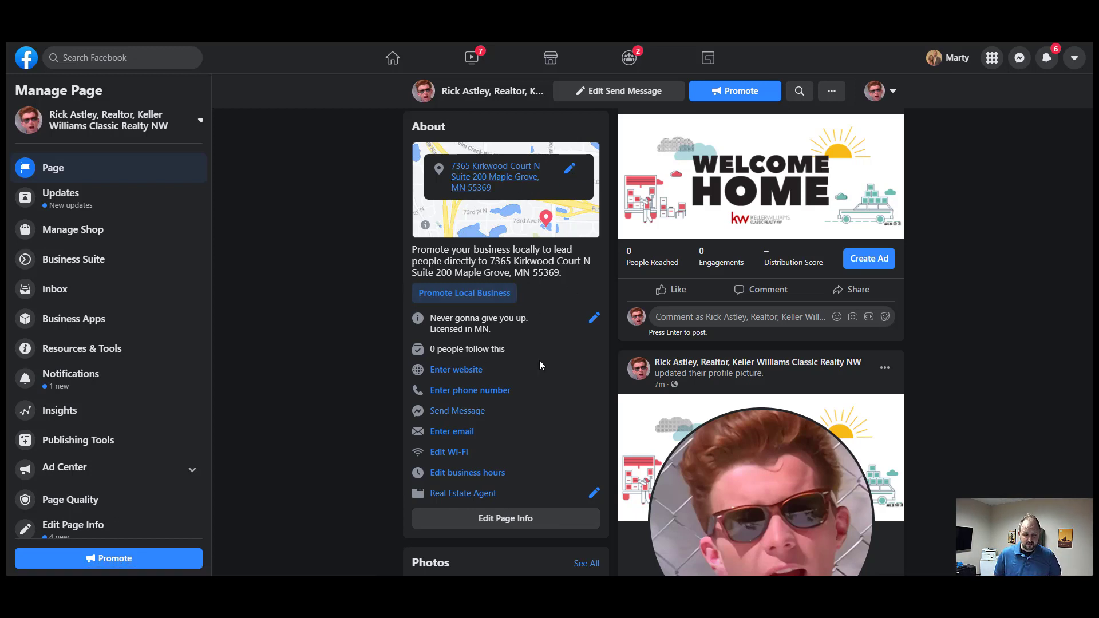
{"action": "left_click_drag", "start_coordinate": [438, 318], "coordinate": [504, 330]}
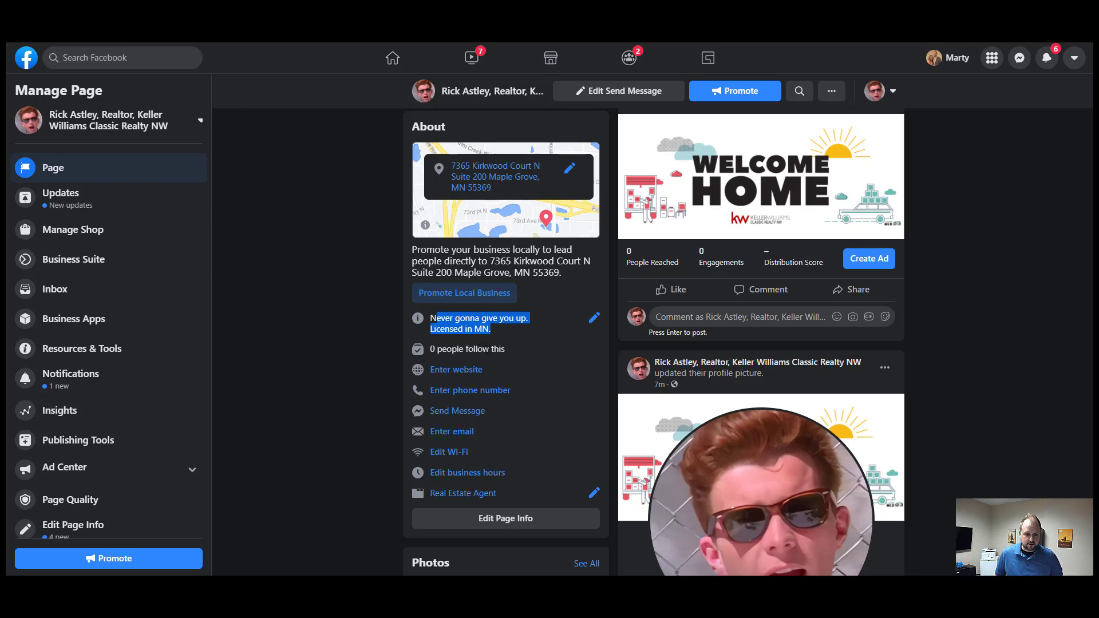
{"action": "left_click", "coordinate": [461, 372]}
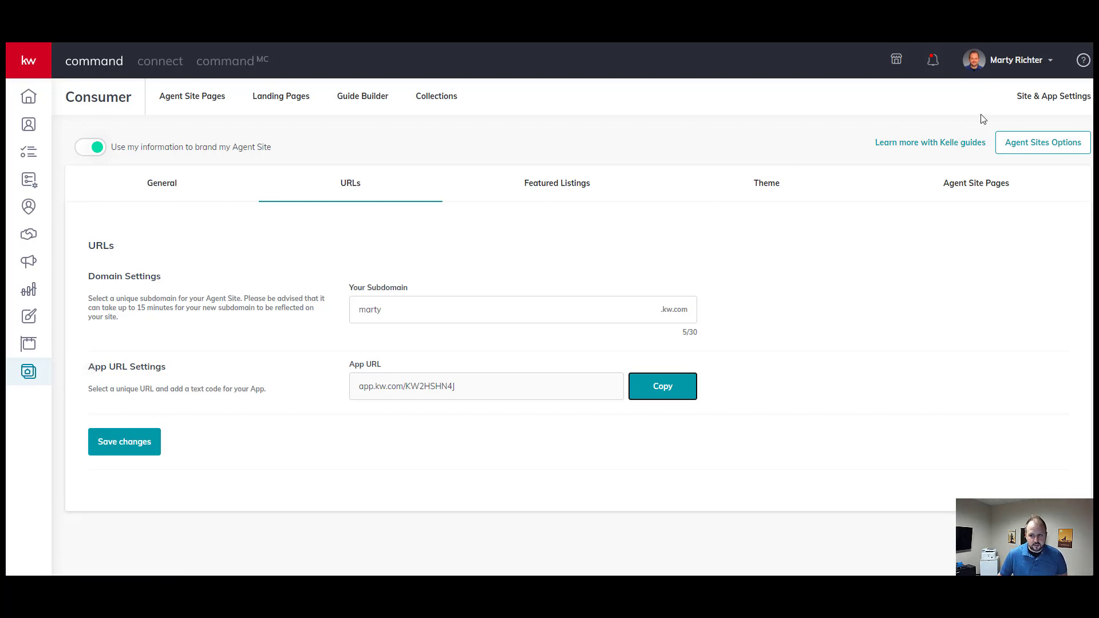
- Copy the agent site link address from KW Command's Consumer pages into Facebook's Website field
{"action": "left_click", "coordinate": [28, 371]}
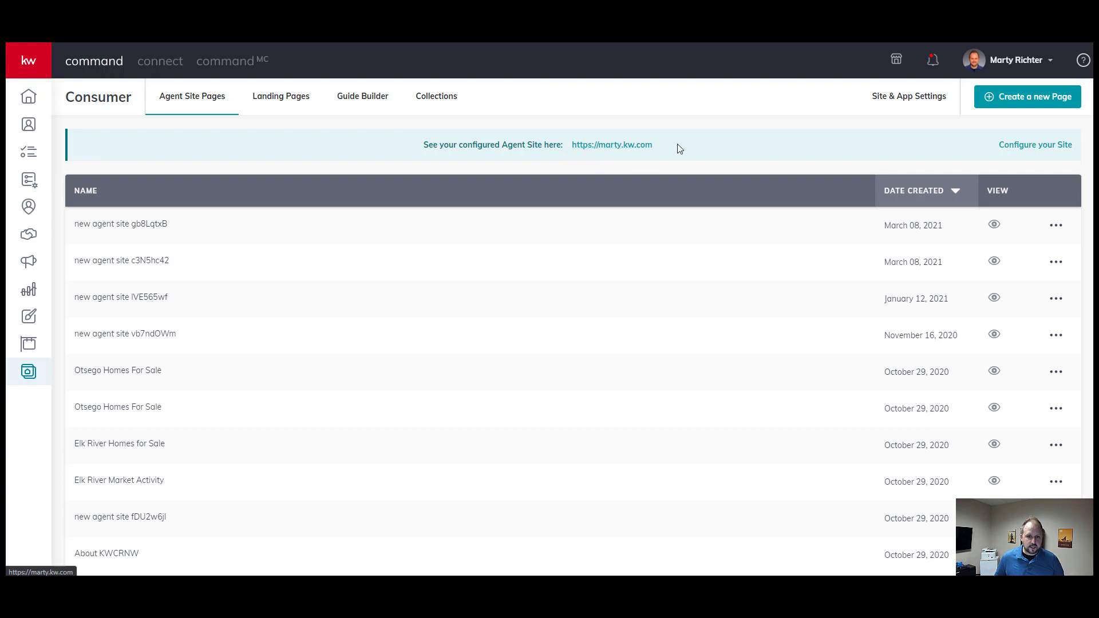
{"action": "mouse_move", "coordinate": [661, 144]}
{"action": "left_mouse_down"}
{"action": "mouse_move", "coordinate": [613, 146]}
{"action": "mouse_move", "coordinate": [653, 145]}
{"action": "left_mouse_up"}
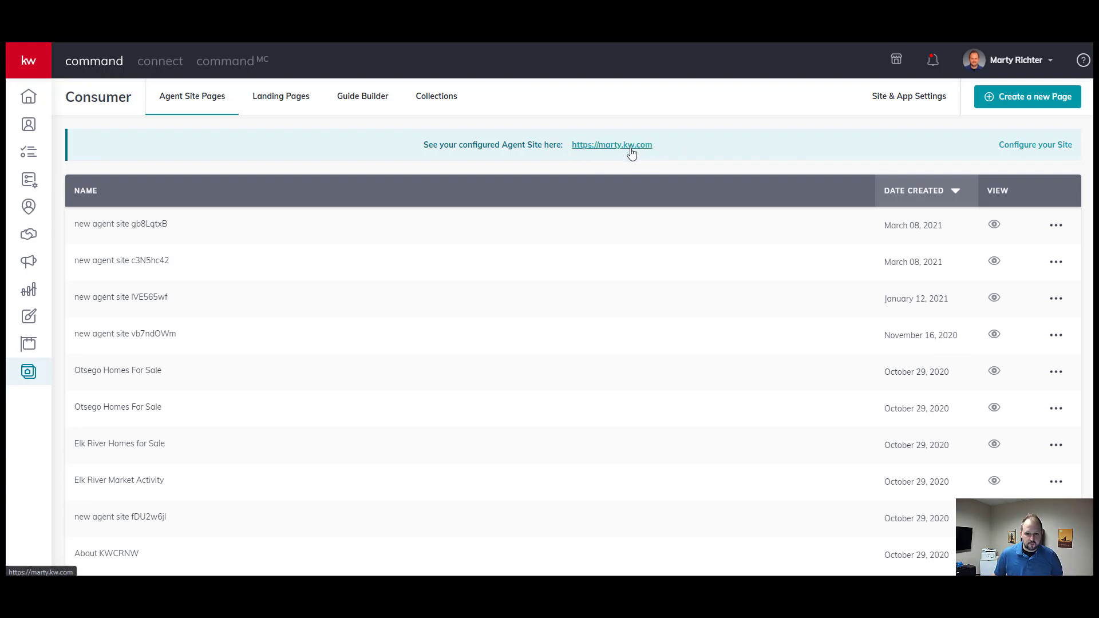
{"action": "right_click", "coordinate": [632, 148]}
{"action": "left_click", "coordinate": [664, 235]}
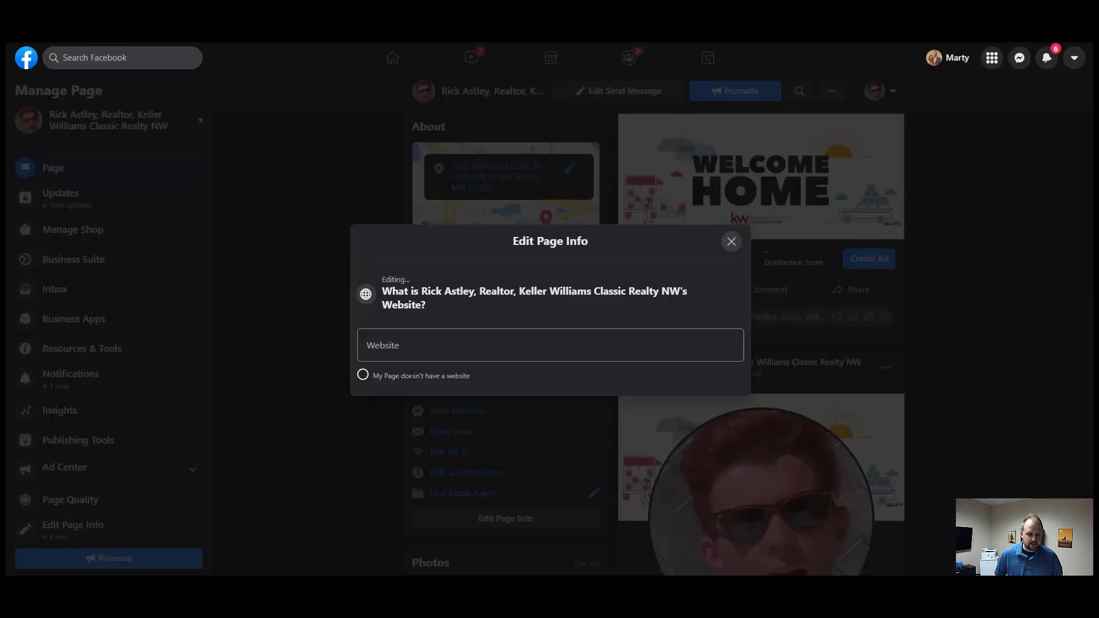
{"action": "right_click", "coordinate": [423, 342]}
{"action": "left_click", "coordinate": [451, 432]}
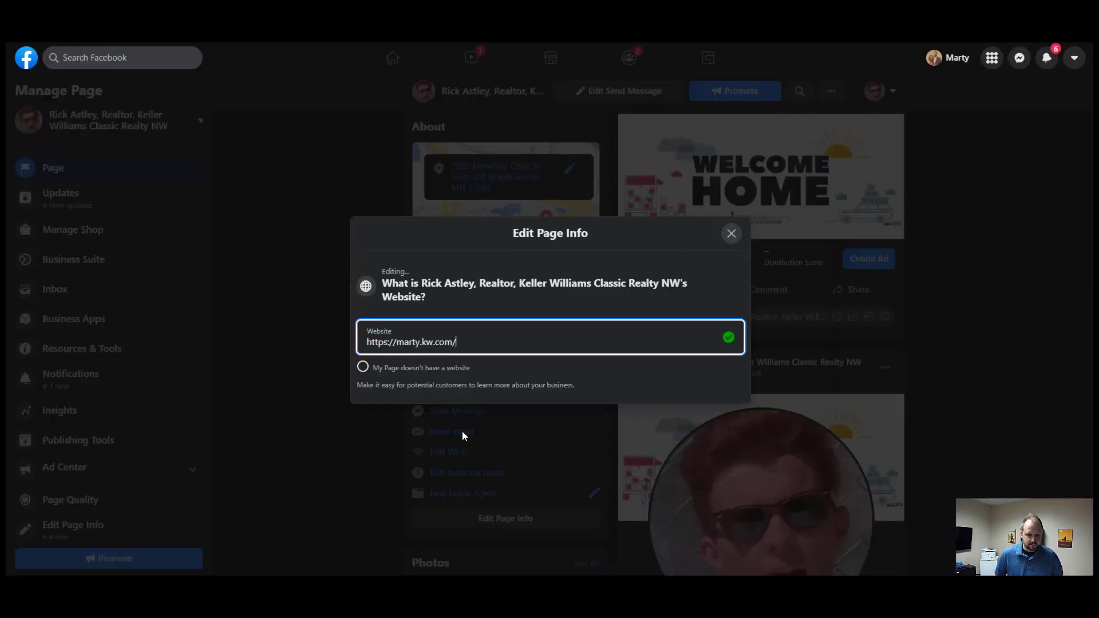
- Save the website and add the business phone number to the page's contact details
{"action": "left_click", "coordinate": [733, 236]}
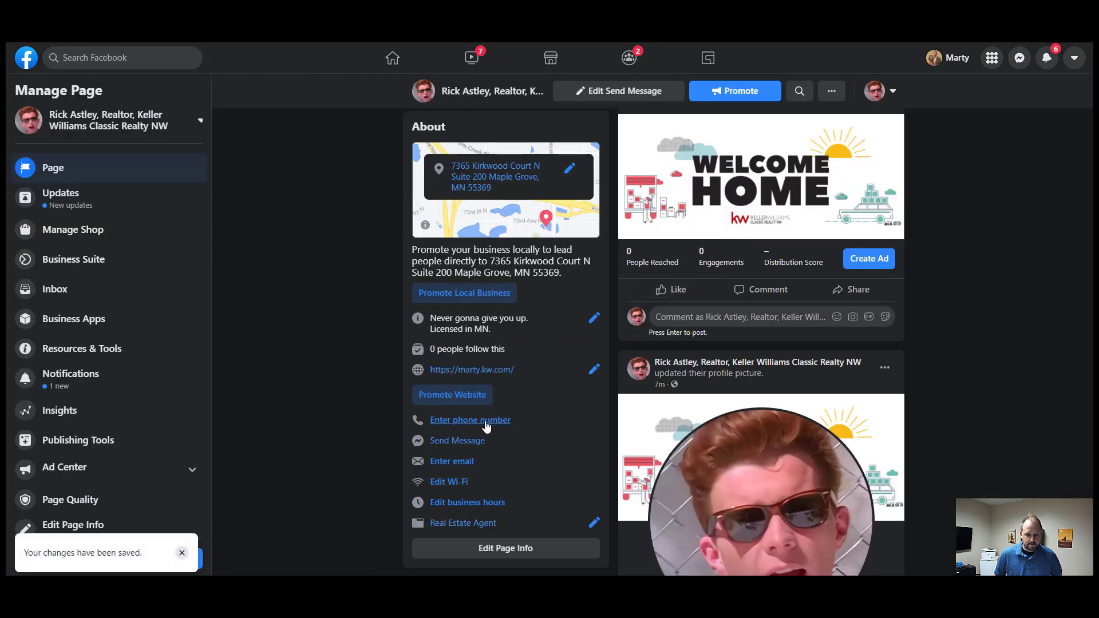
{"action": "left_click", "coordinate": [486, 424]}
{"action": "left_click", "coordinate": [478, 342]}
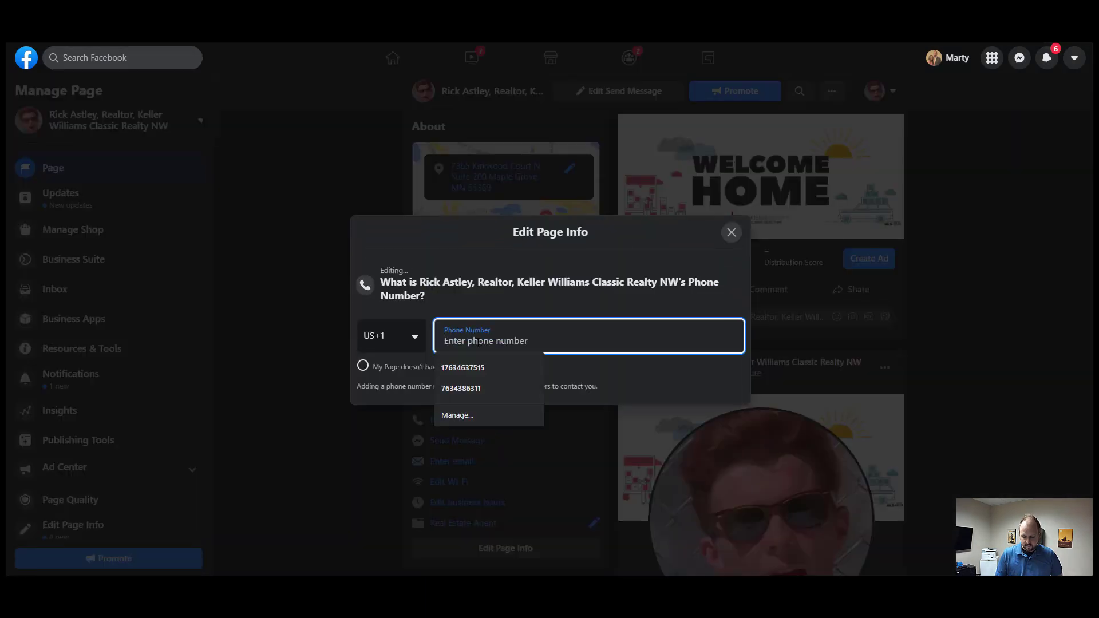
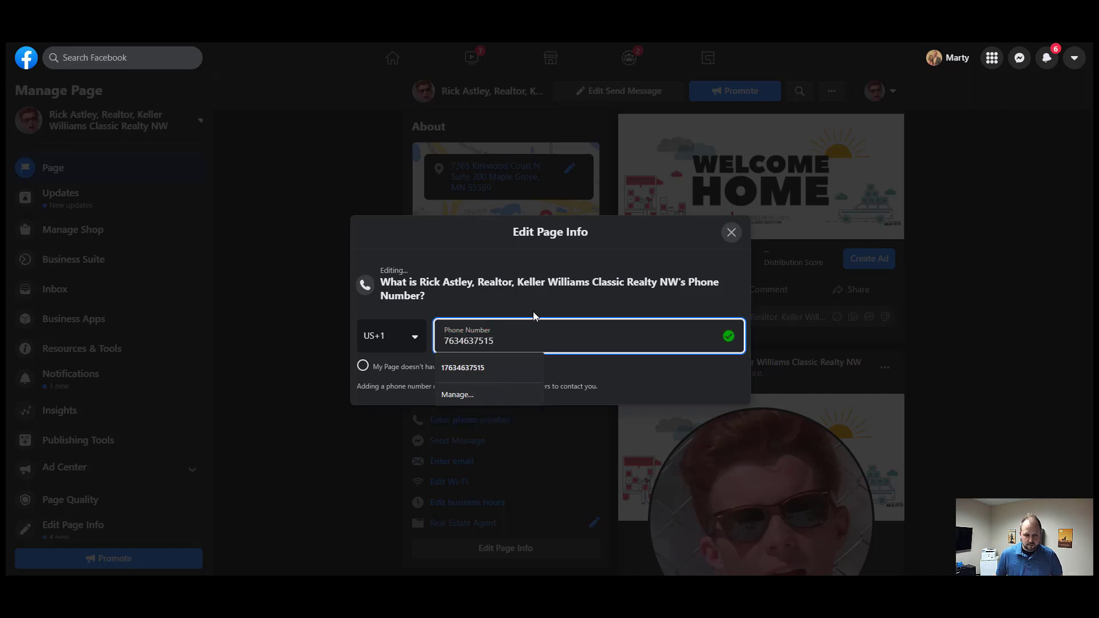
{"action": "left_click", "coordinate": [727, 332]}
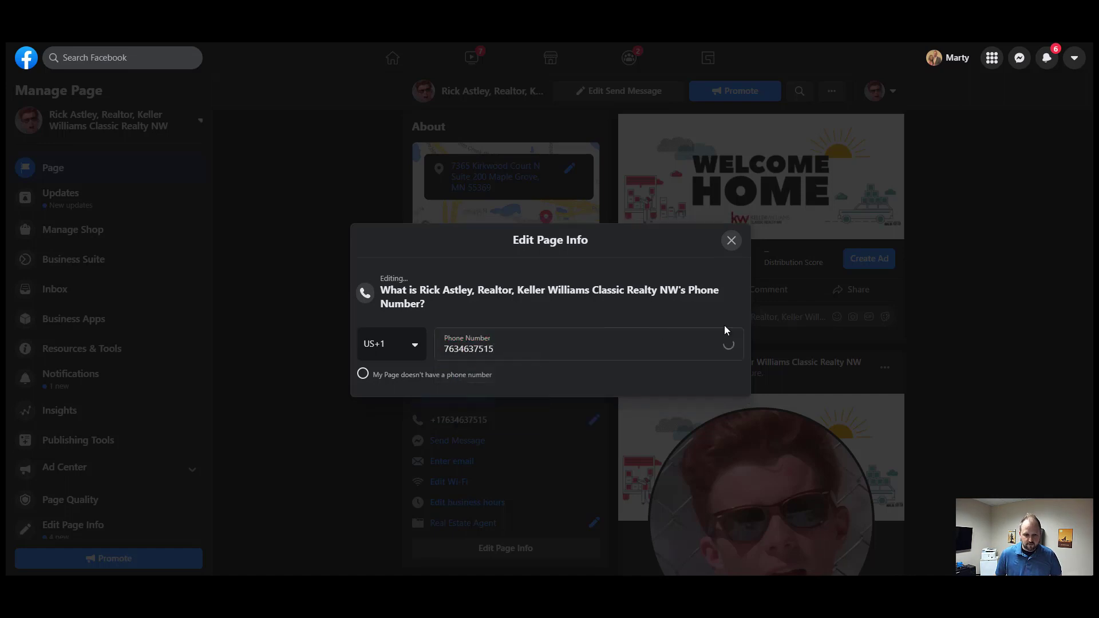
{"action": "left_click", "coordinate": [641, 351]}
{"action": "left_click", "coordinate": [730, 248]}
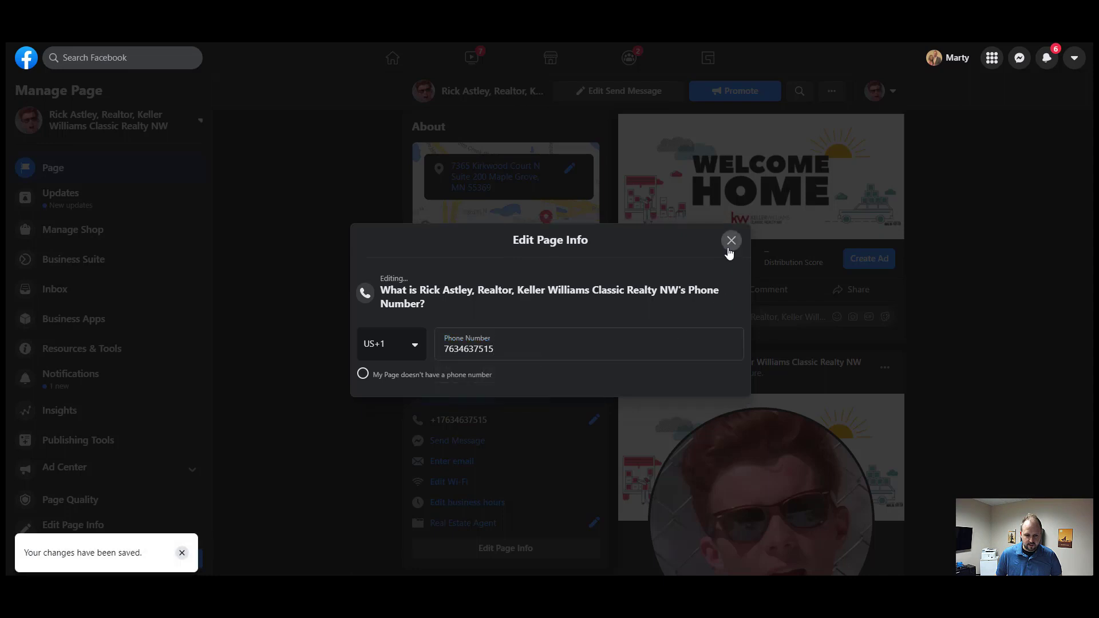
{"action": "left_click", "coordinate": [731, 241]}
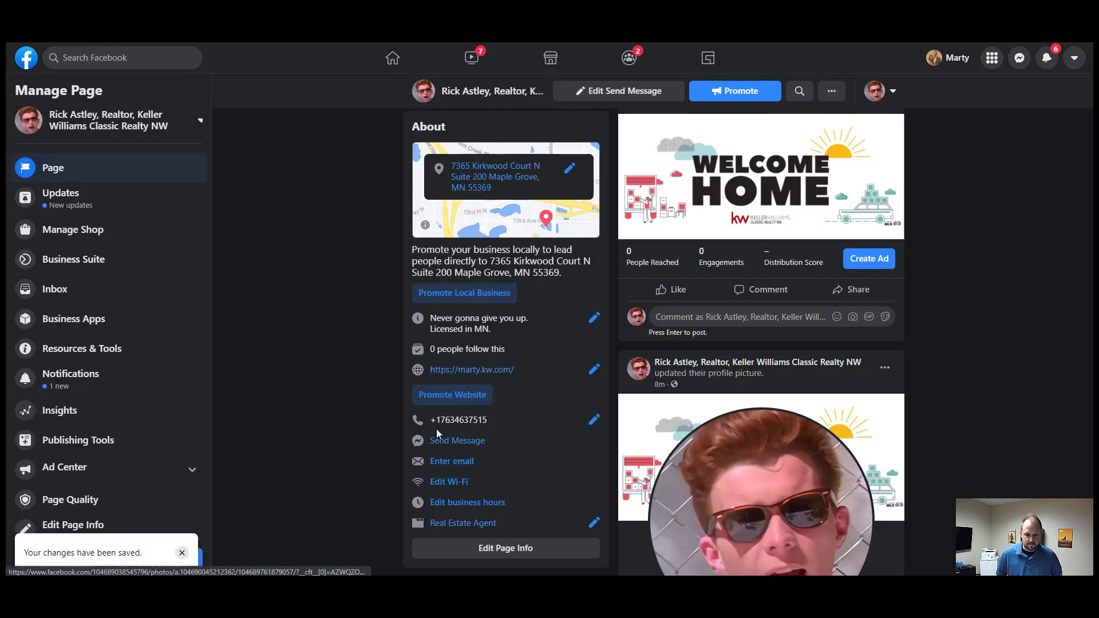
- Add the suggested work email address to the page, then bring up the business hours editor
{"action": "left_click", "coordinate": [452, 461]}
{"action": "left_click", "coordinate": [442, 338]}
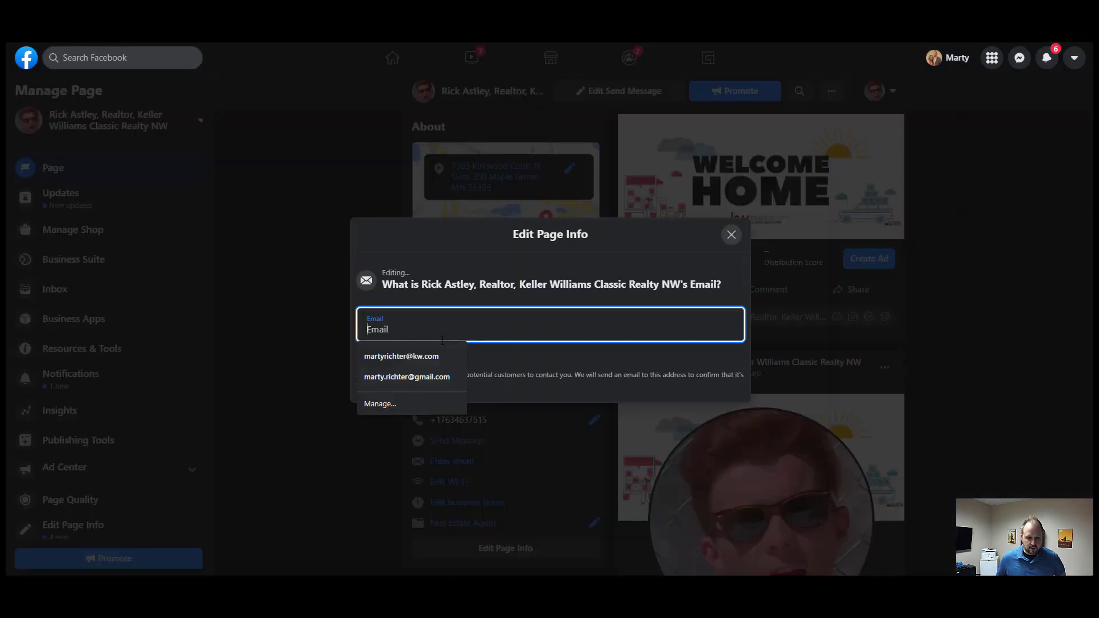
{"action": "left_click", "coordinate": [428, 356]}
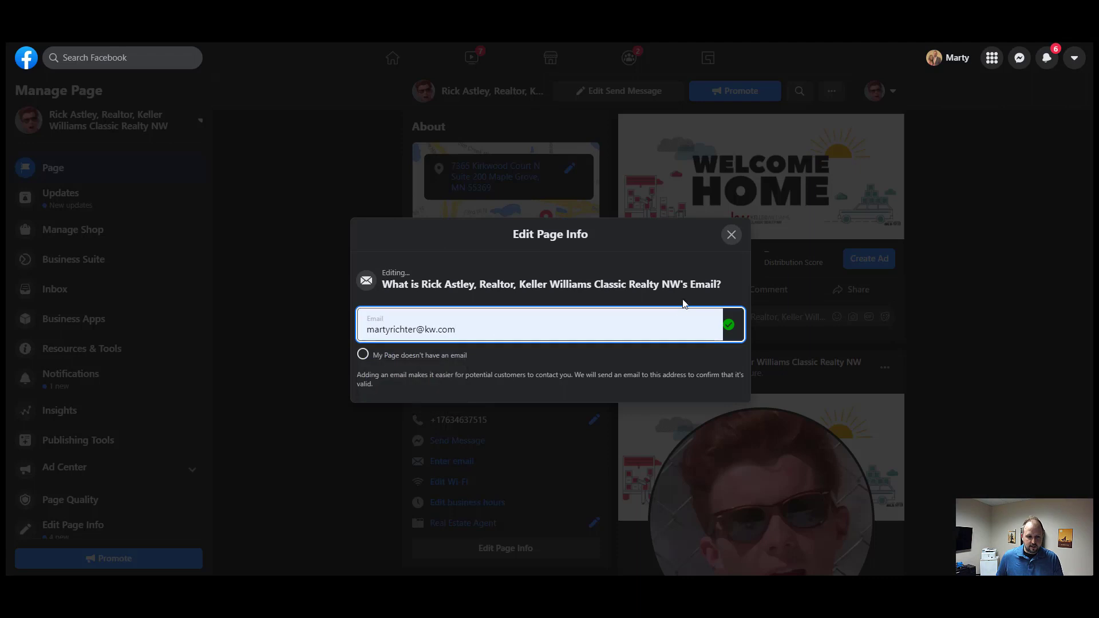
{"action": "left_click", "coordinate": [731, 235]}
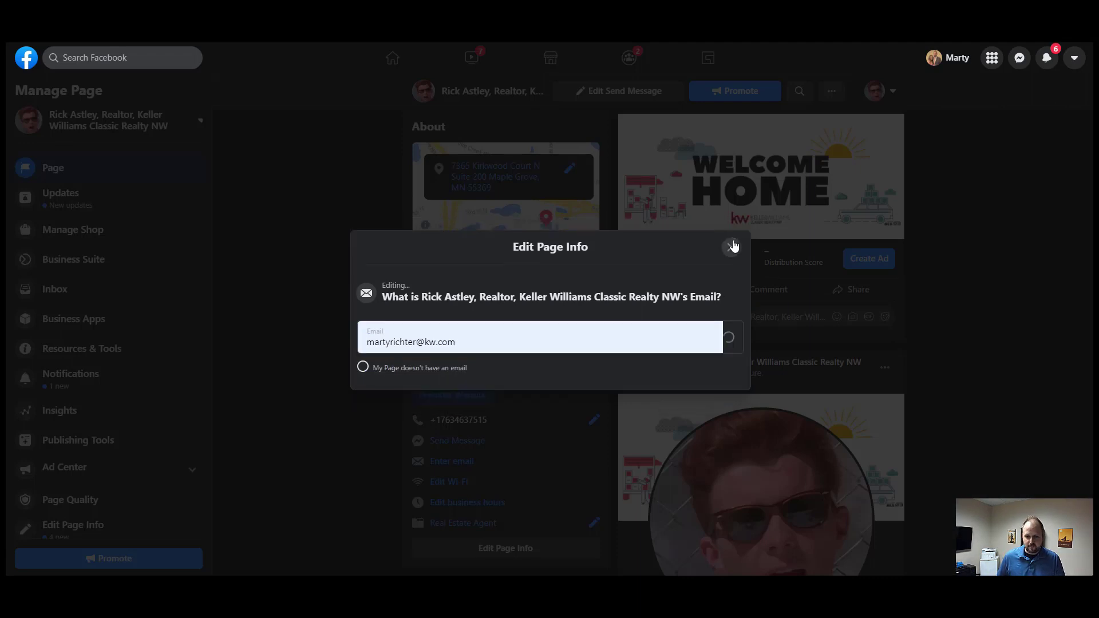
{"action": "scroll", "coordinate": [496, 469], "scroll_direction": "down", "scroll_amount": 2}
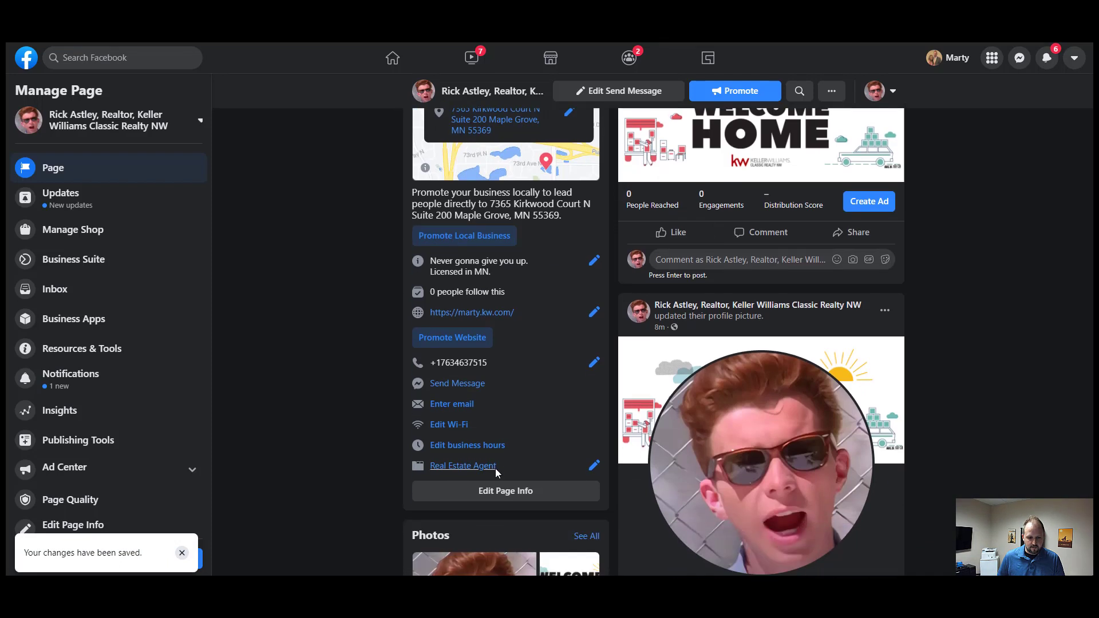
{"action": "left_click", "coordinate": [456, 351]}
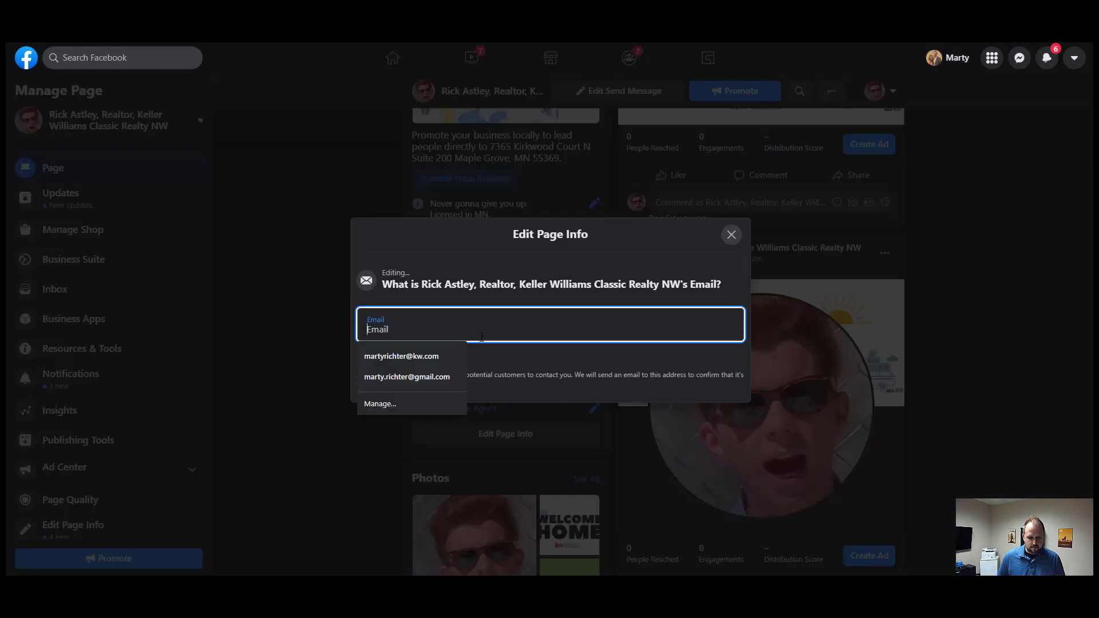
{"action": "left_click", "coordinate": [413, 363]}
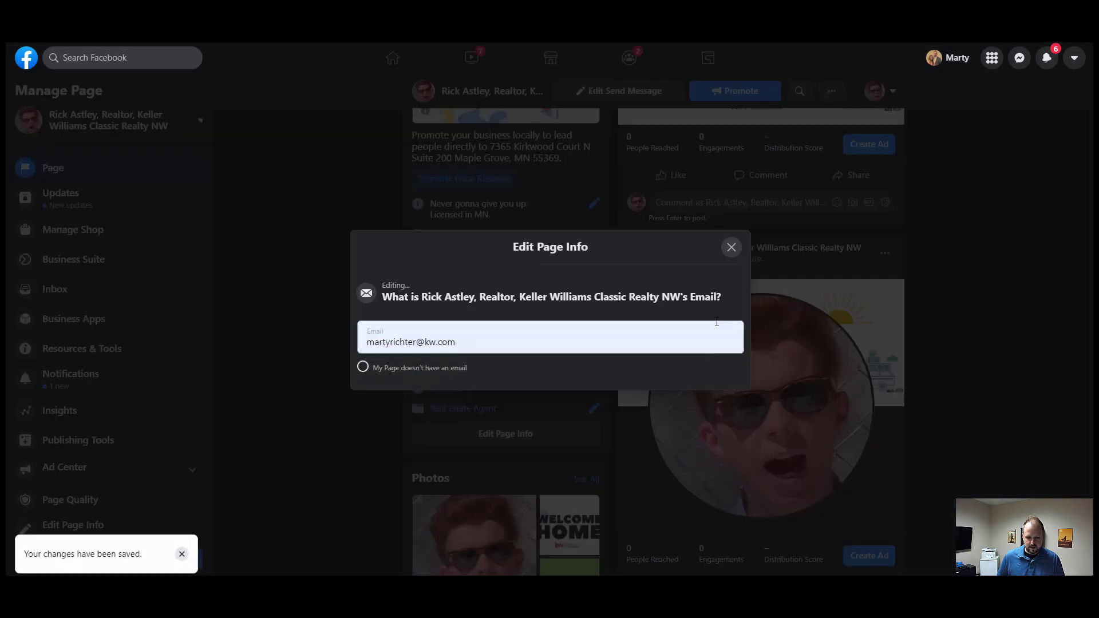
{"action": "left_click", "coordinate": [733, 249]}
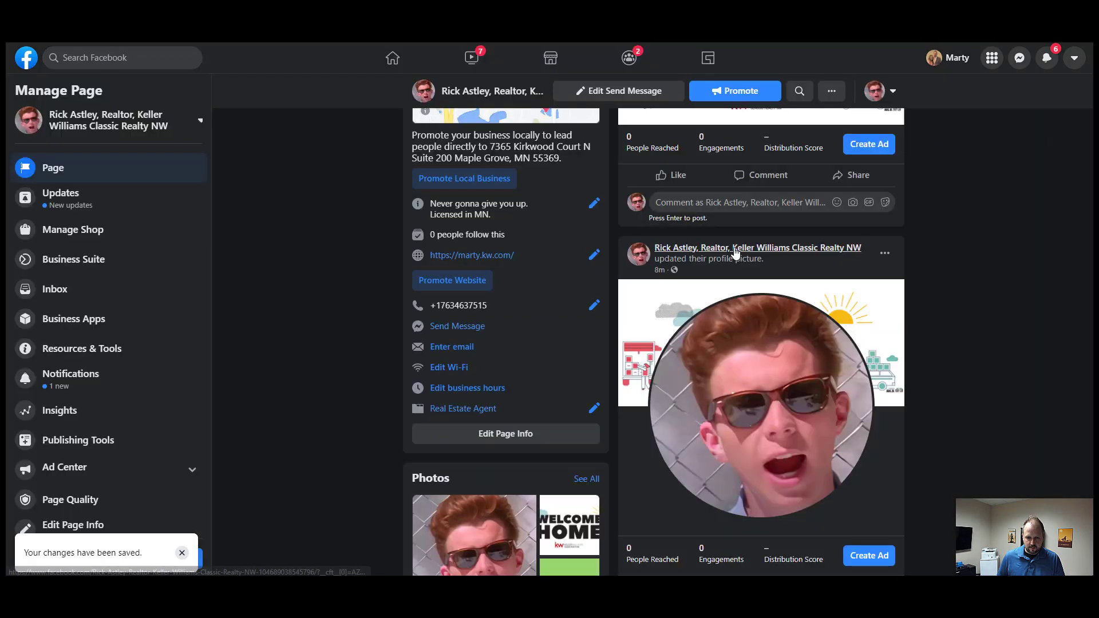
{"action": "scroll", "coordinate": [550, 367], "scroll_direction": "down", "scroll_amount": 1}
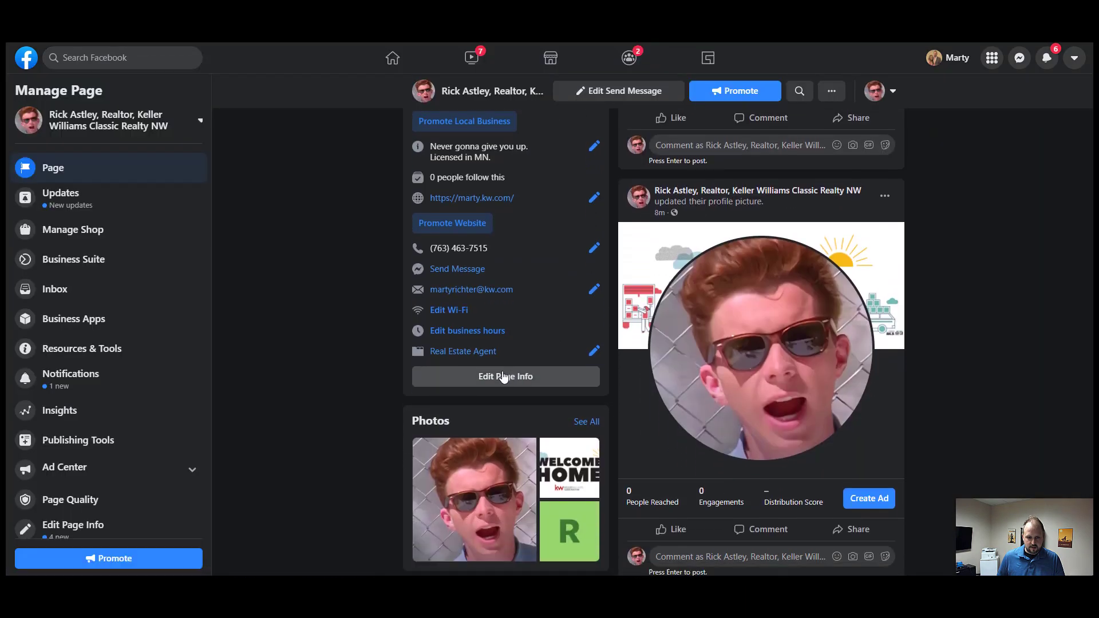
{"action": "left_click", "coordinate": [473, 336]}
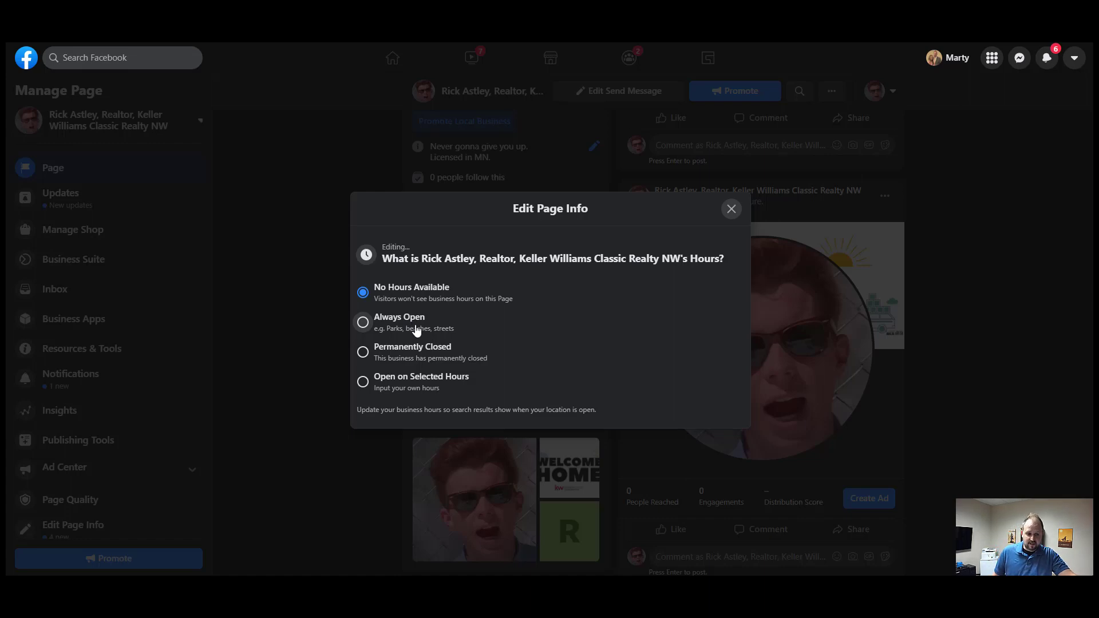
- Try Open on Selected Hours with Monday 8:00 AM–5:00 PM, adding then removing a second range
{"action": "left_click", "coordinate": [395, 383]}
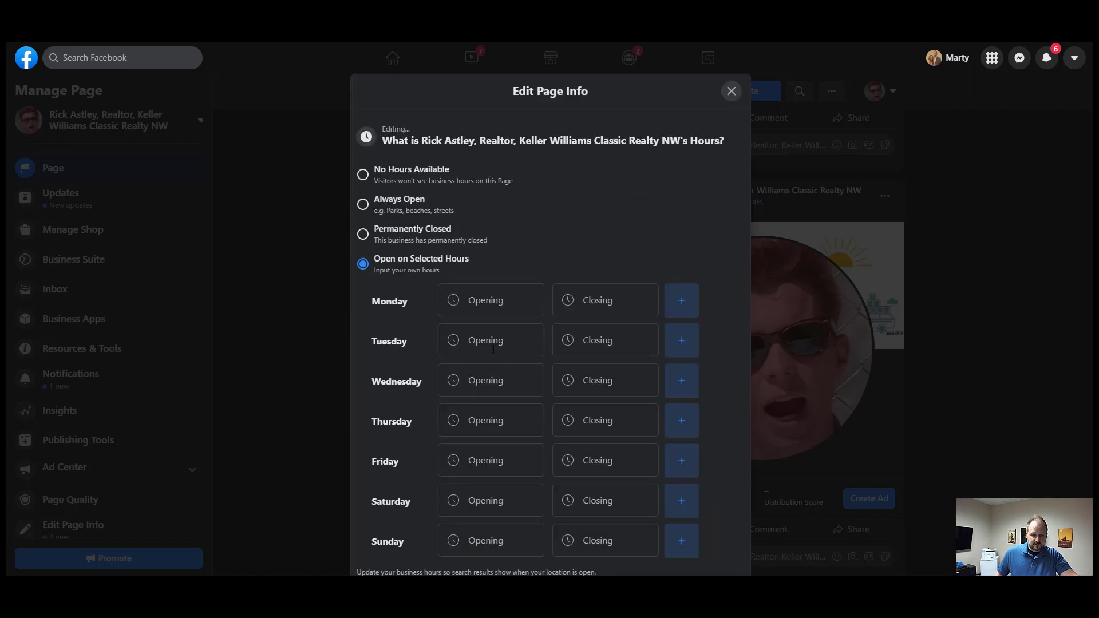
{"action": "left_click", "coordinate": [491, 300]}
{"action": "scroll", "coordinate": [493, 467], "scroll_direction": "down", "scroll_amount": 6}
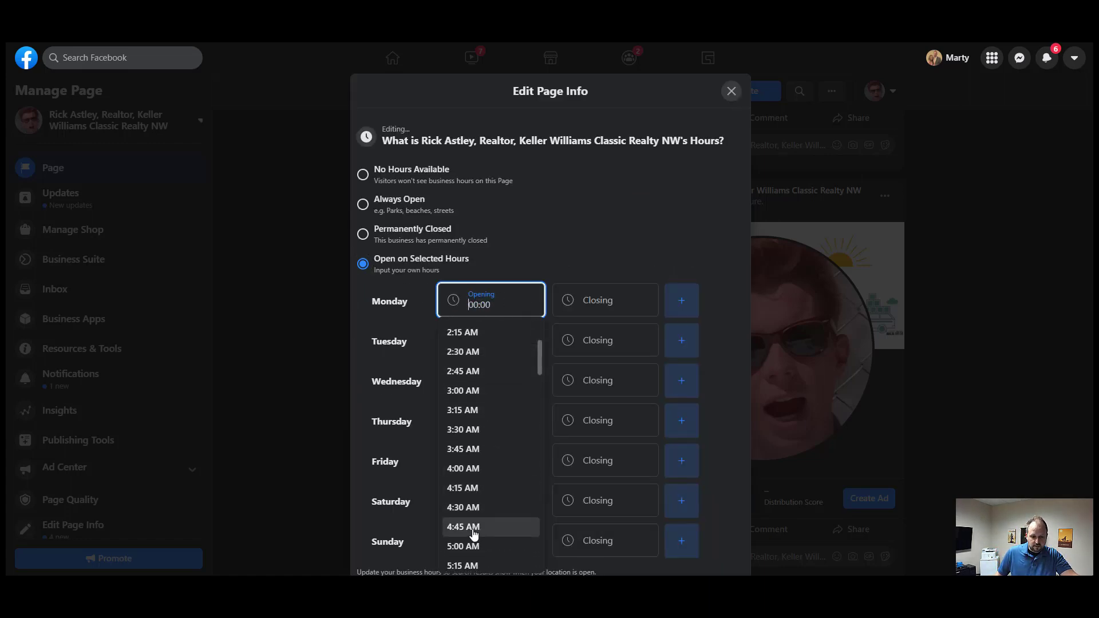
{"action": "scroll", "coordinate": [481, 503], "scroll_direction": "down", "scroll_amount": 3}
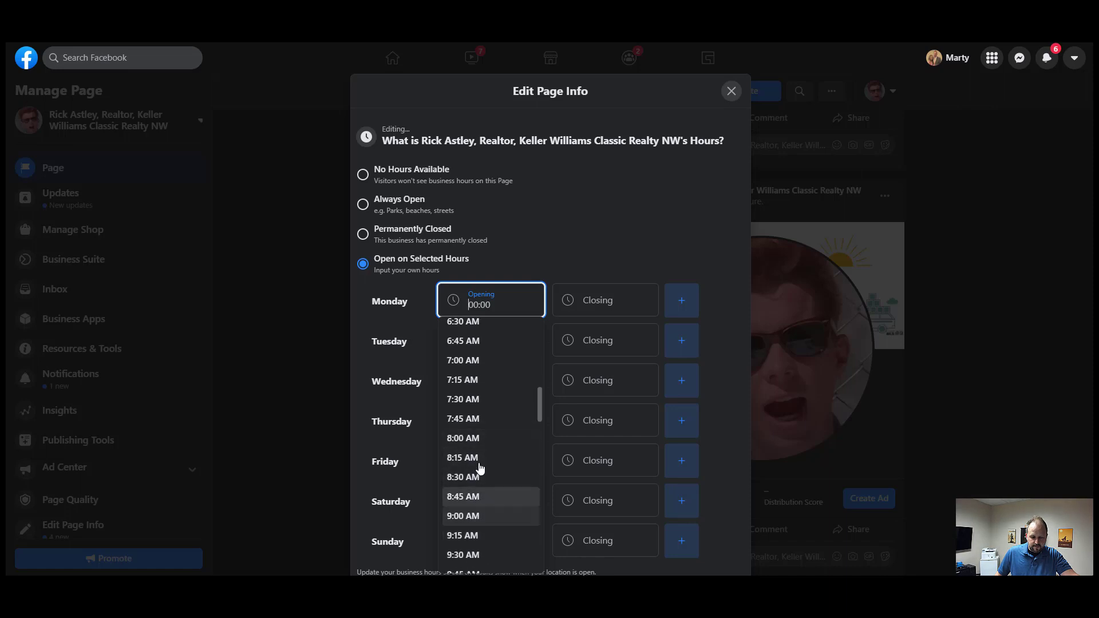
{"action": "left_click", "coordinate": [483, 437]}
{"action": "left_click", "coordinate": [602, 310]}
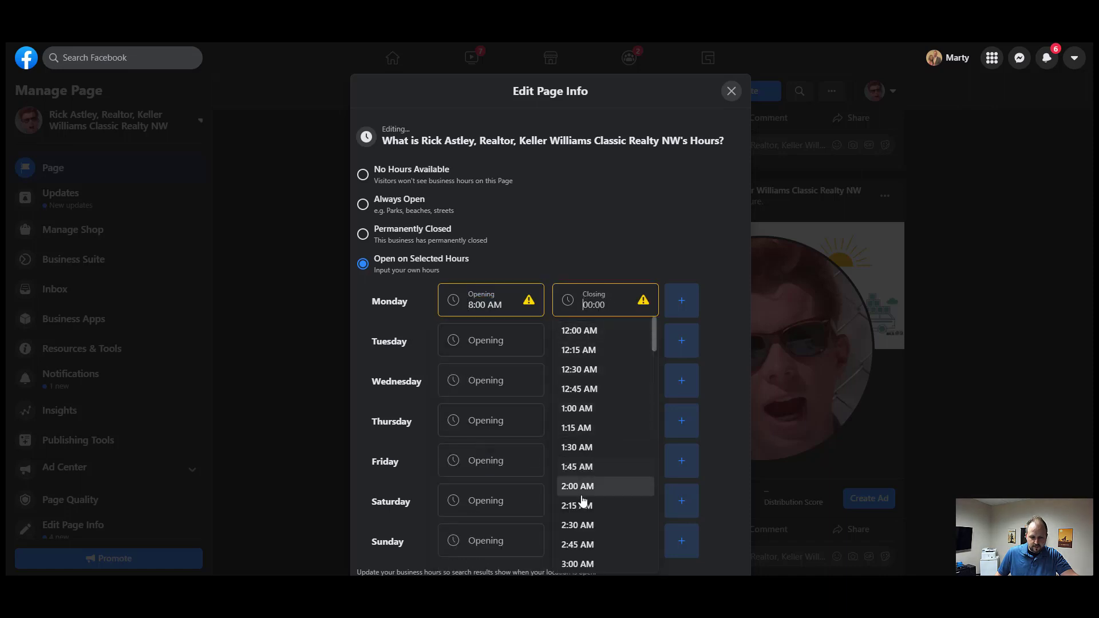
{"action": "scroll", "coordinate": [579, 504], "scroll_direction": "down", "scroll_amount": 3}
{"action": "scroll", "coordinate": [581, 534], "scroll_direction": "down", "scroll_amount": 9}
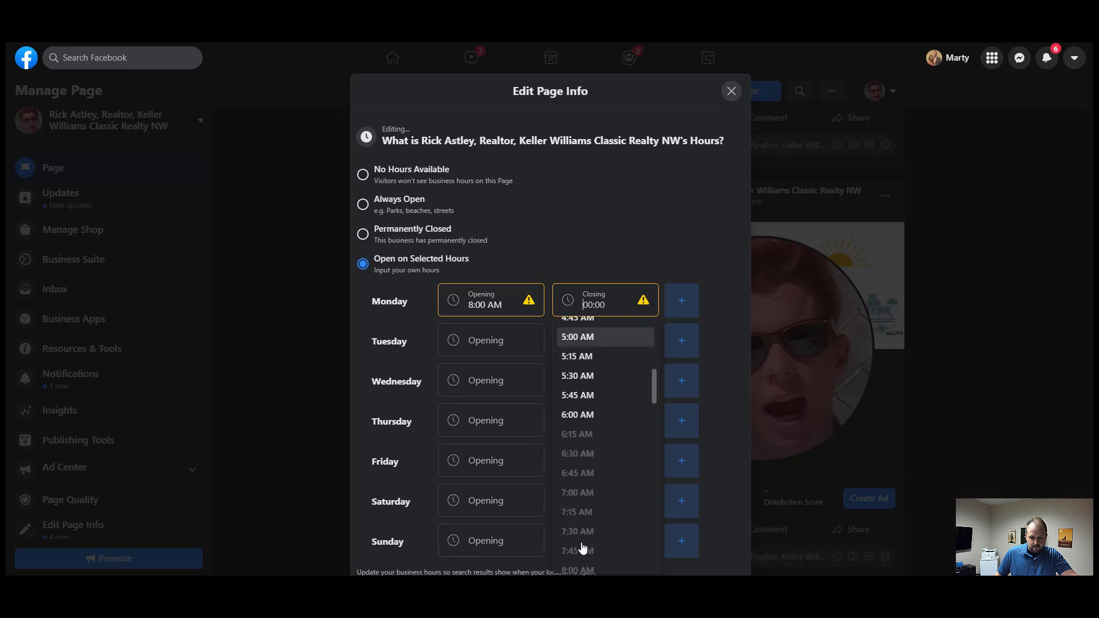
{"action": "scroll", "coordinate": [579, 544], "scroll_direction": "down", "scroll_amount": 6}
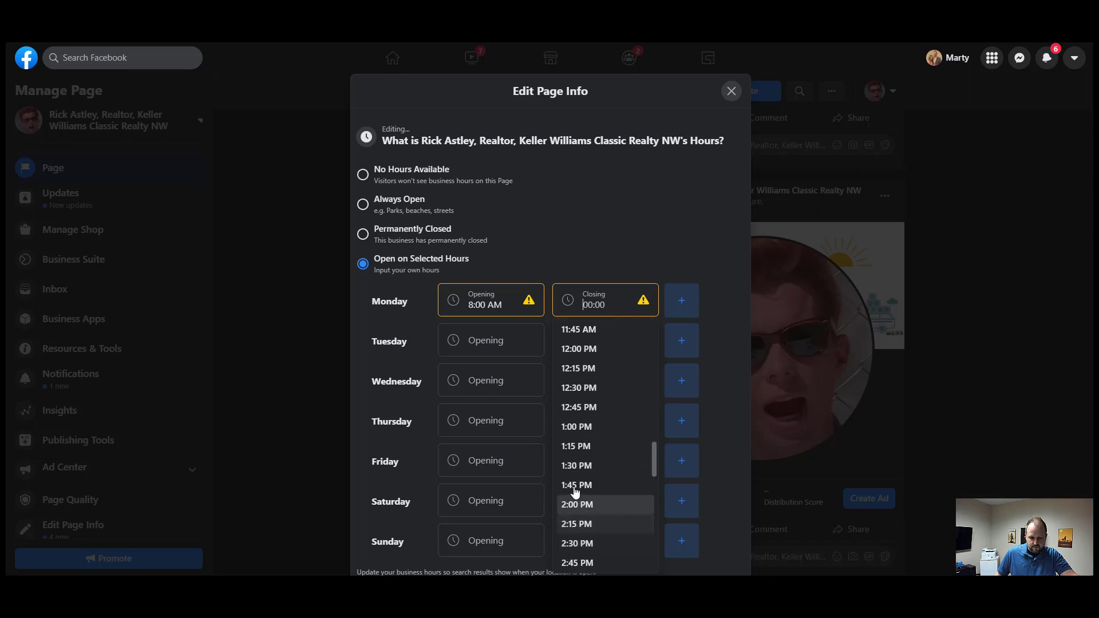
{"action": "scroll", "coordinate": [574, 532], "scroll_direction": "down", "scroll_amount": 2}
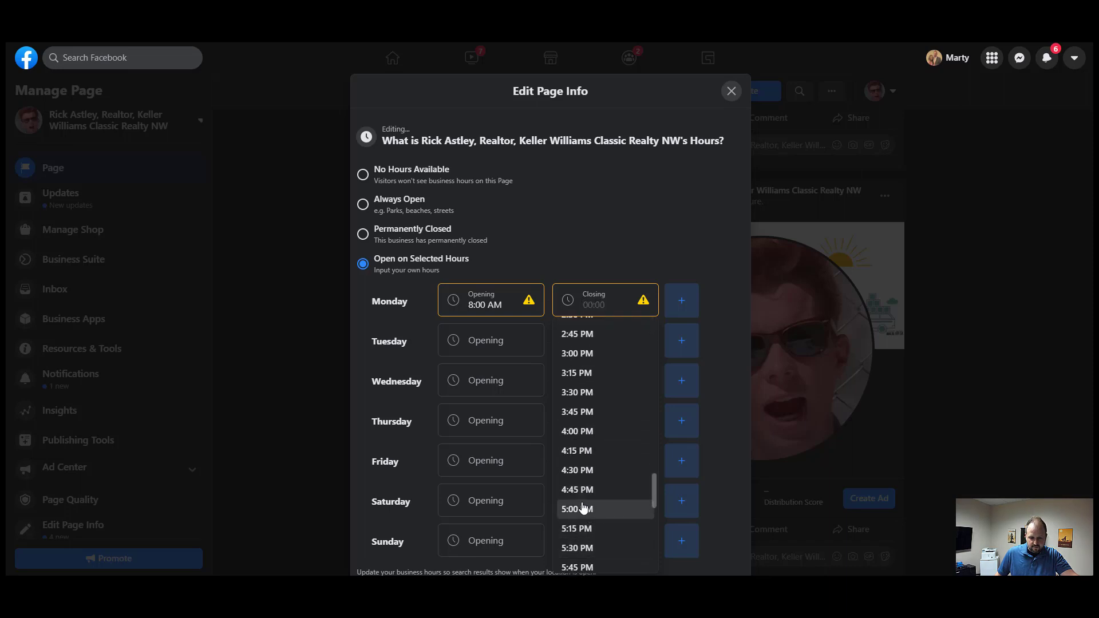
{"action": "left_click", "coordinate": [572, 504]}
{"action": "left_click", "coordinate": [682, 306]}
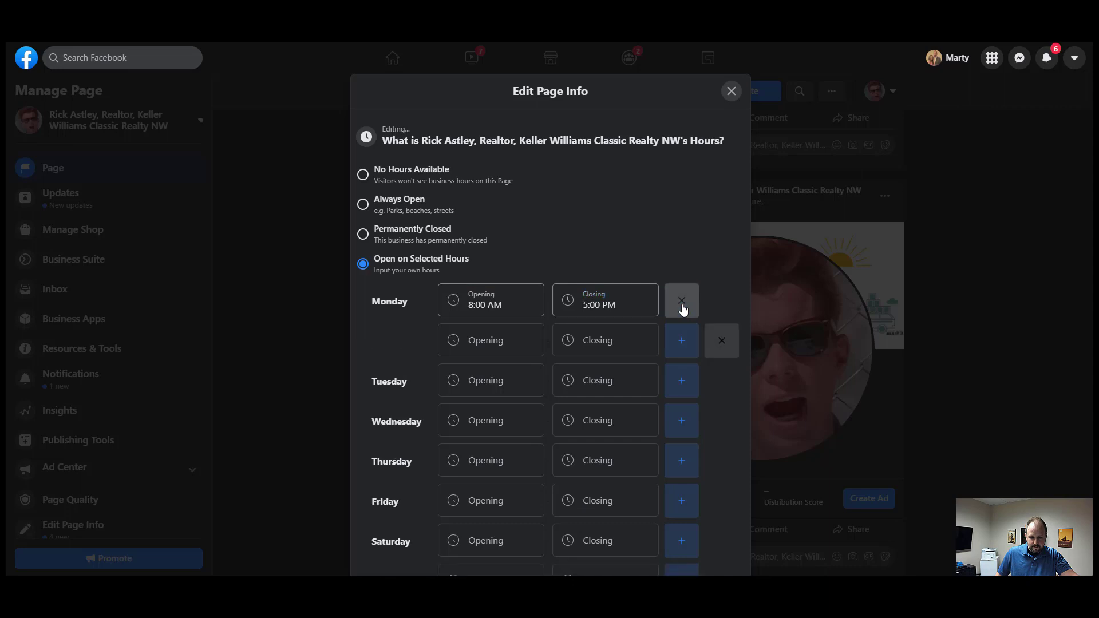
{"action": "left_click", "coordinate": [713, 349]}
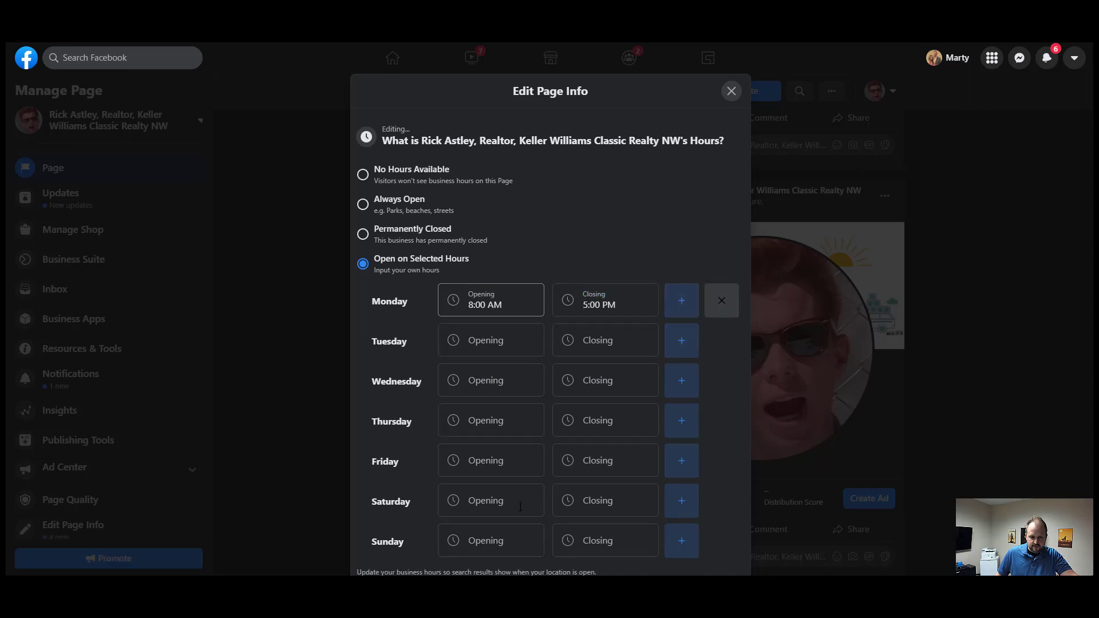
- Switch the business hours to Always Open and close the page info editor
{"action": "scroll", "coordinate": [568, 499], "scroll_direction": "down", "scroll_amount": 1}
{"action": "scroll", "coordinate": [492, 343], "scroll_direction": "down", "scroll_amount": 1}
{"action": "scroll", "coordinate": [435, 257], "scroll_direction": "up", "scroll_amount": 1}
{"action": "left_click", "coordinate": [363, 198]}
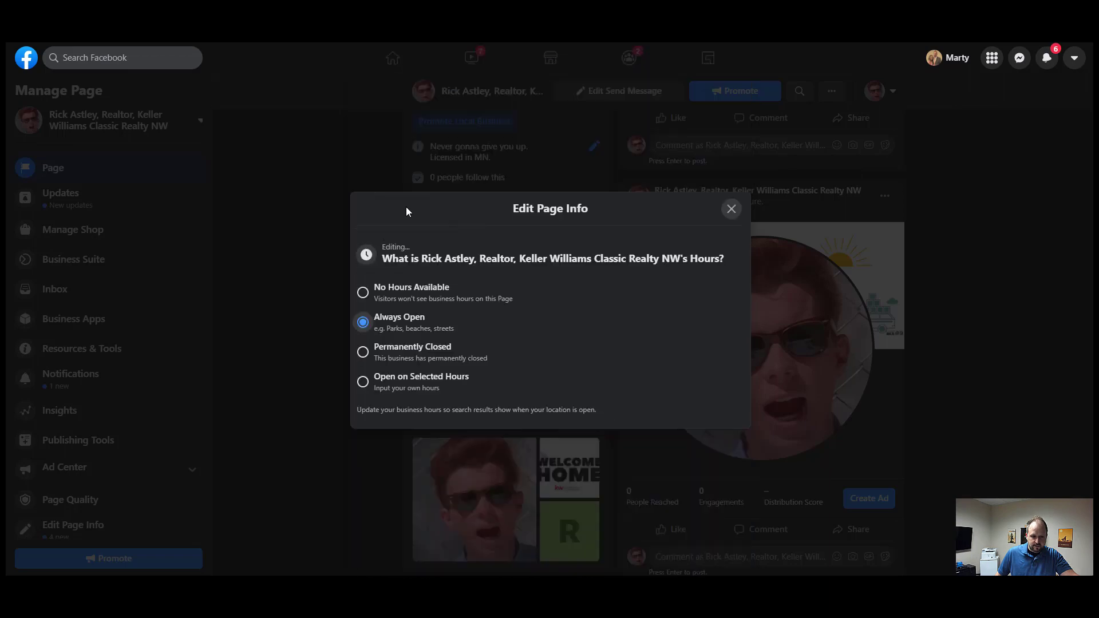
{"action": "left_click", "coordinate": [731, 209]}
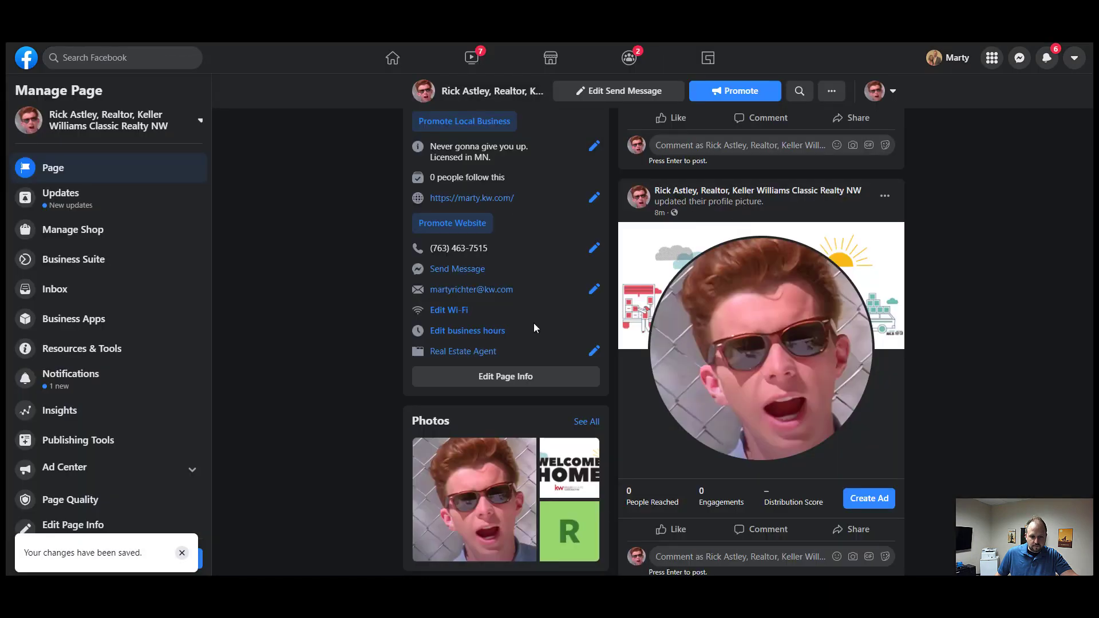
- Review the page's ••• Other Actions menu, then go to KW Command's Consumer agent site pages
{"action": "scroll", "coordinate": [658, 412], "scroll_direction": "up", "scroll_amount": 12}
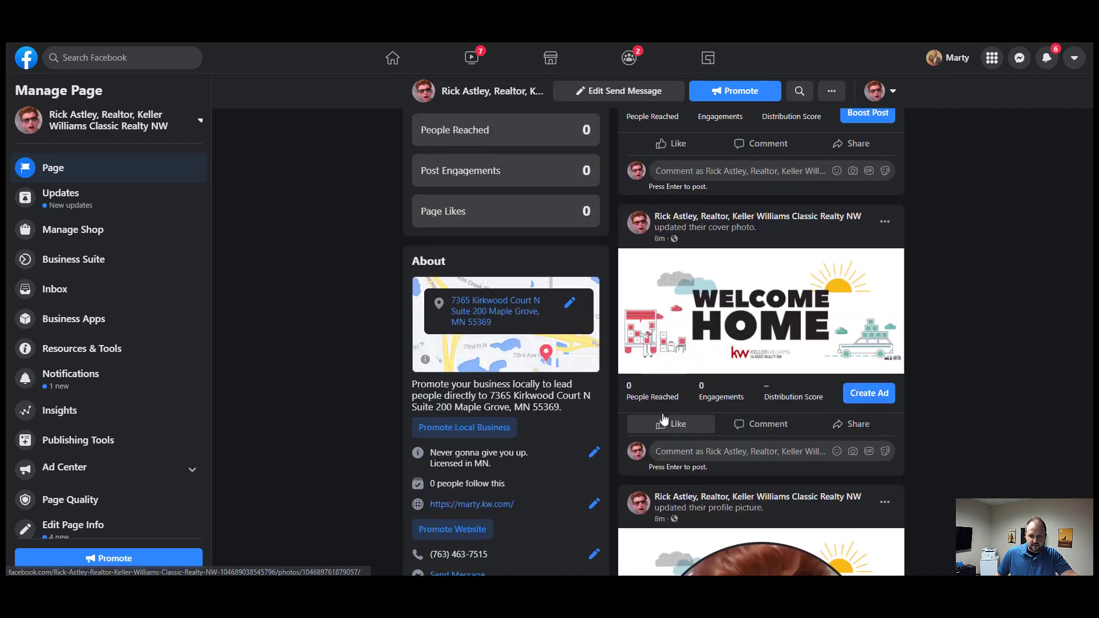
{"action": "scroll", "coordinate": [661, 415], "scroll_direction": "up", "scroll_amount": 10}
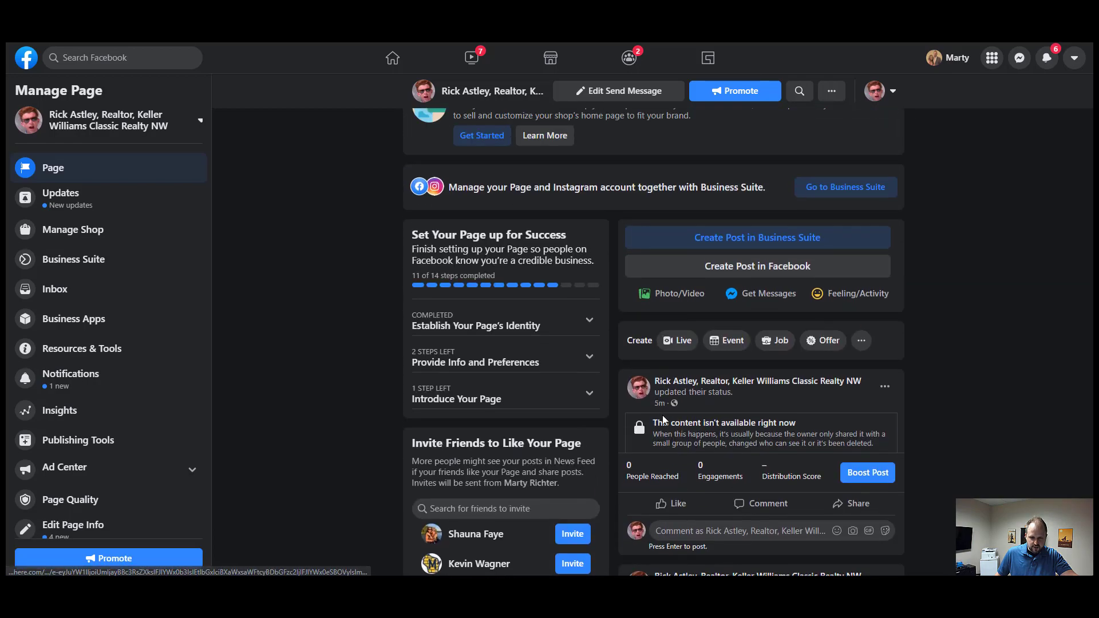
{"action": "scroll", "coordinate": [664, 421], "scroll_direction": "up", "scroll_amount": 2}
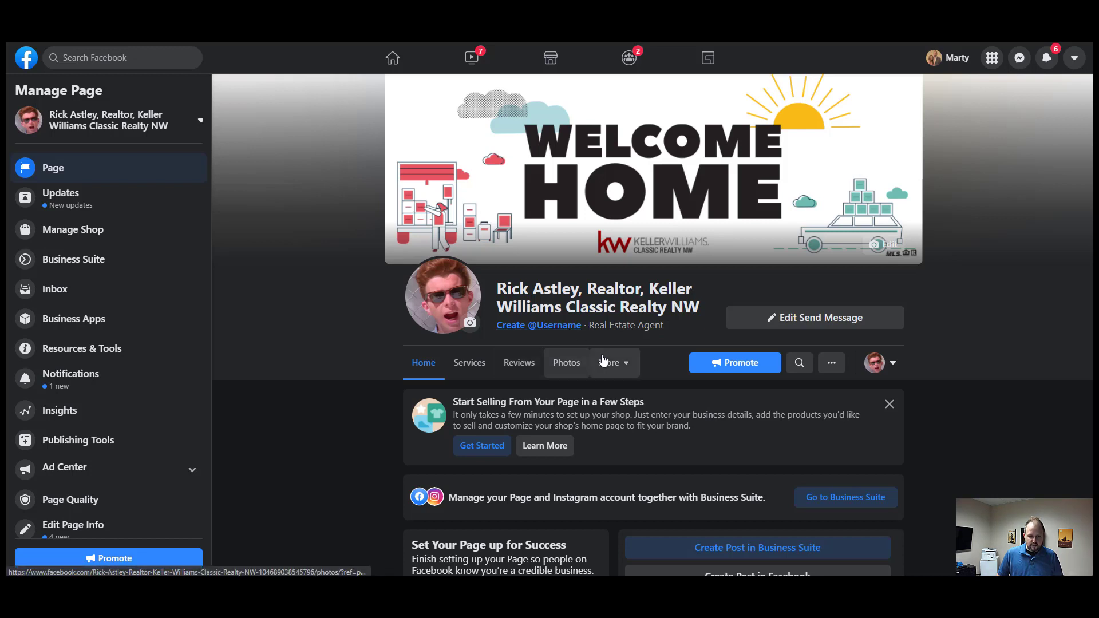
{"action": "left_click", "coordinate": [837, 370]}
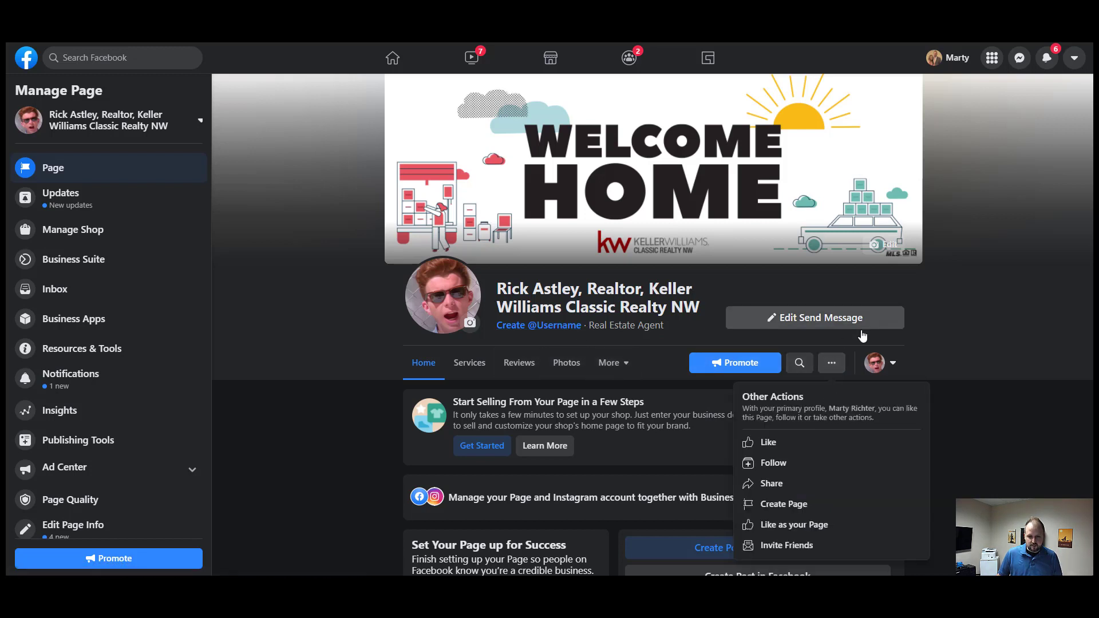
{"action": "left_click", "coordinate": [873, 337]}
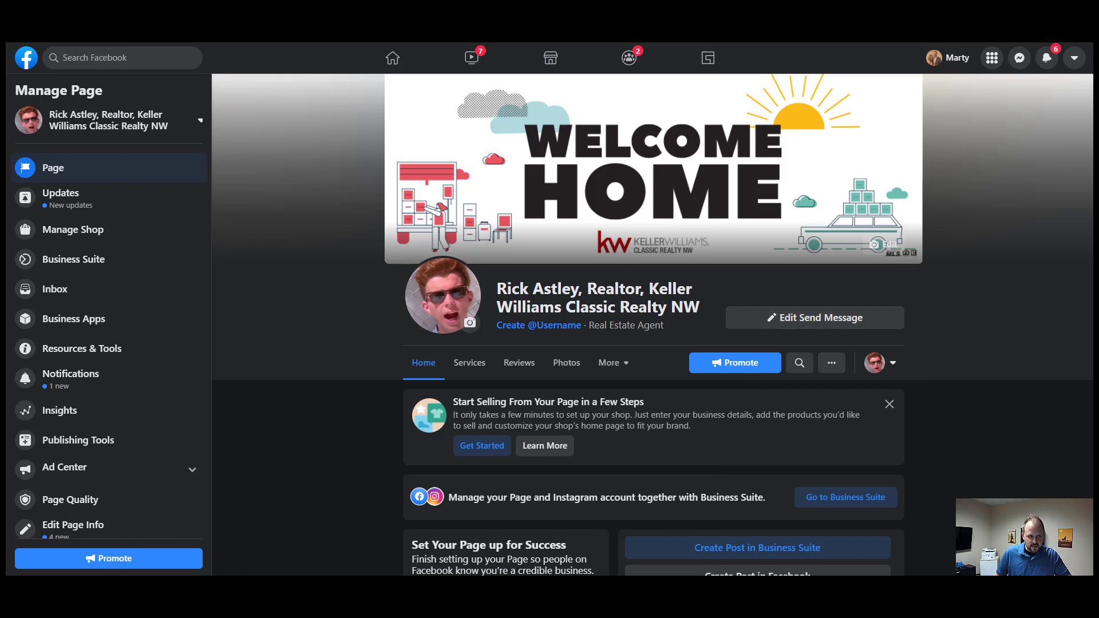
{"action": "left_click", "coordinate": [69, 11]}
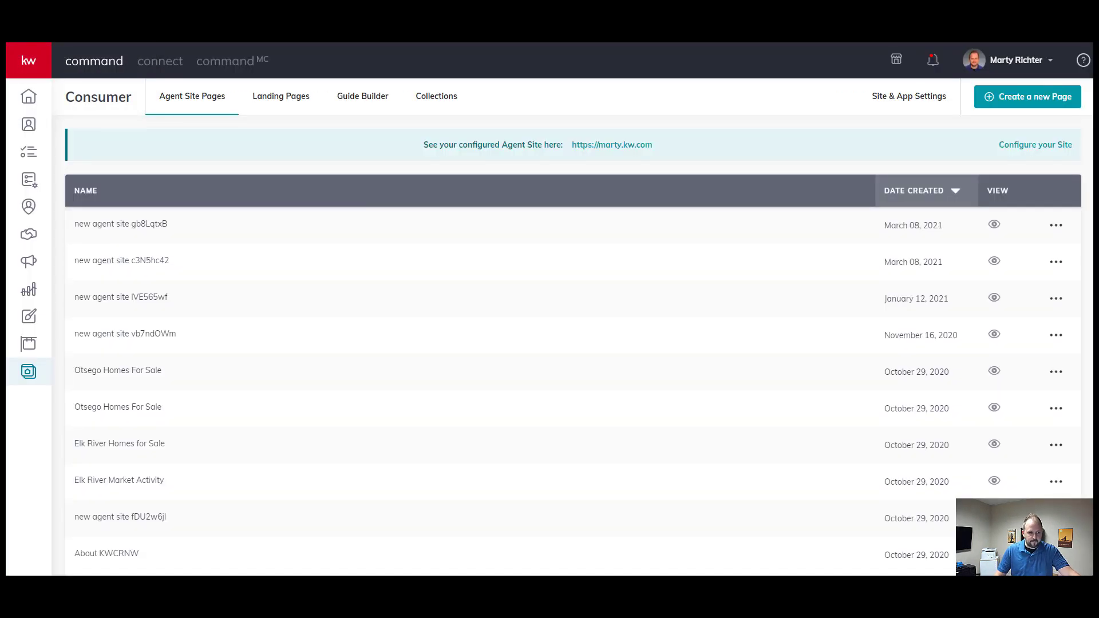
- In account Settings, confirm Connected Apps lists Facebook Post Scheduling and Facebook Ads Manager
{"action": "left_click", "coordinate": [1018, 62]}
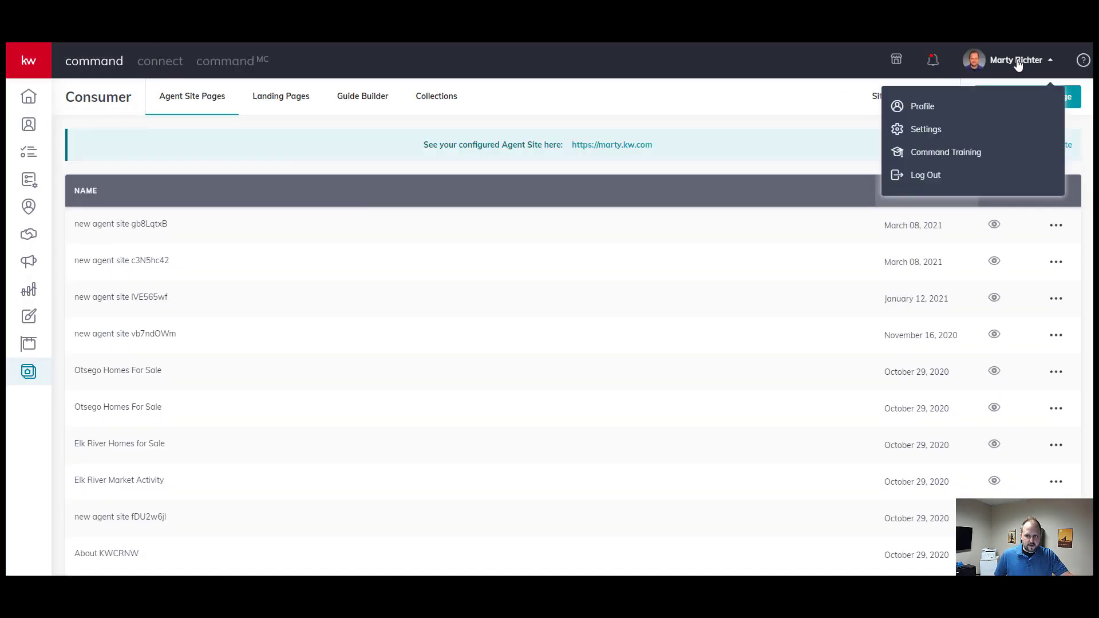
{"action": "left_click", "coordinate": [934, 133]}
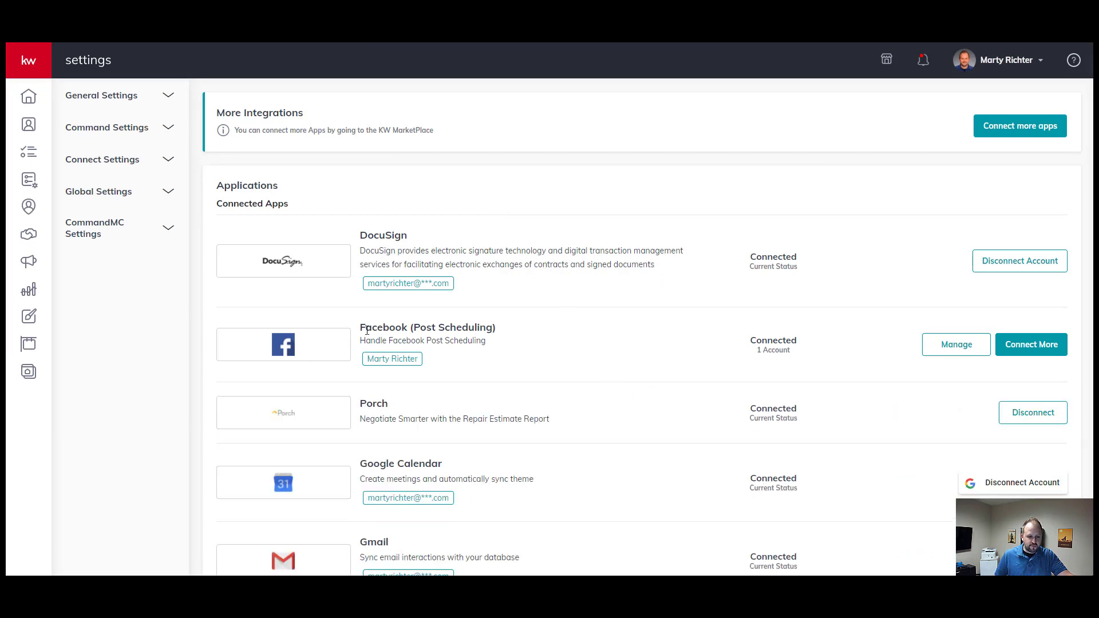
{"action": "left_click_drag", "start_coordinate": [361, 327], "coordinate": [503, 328]}
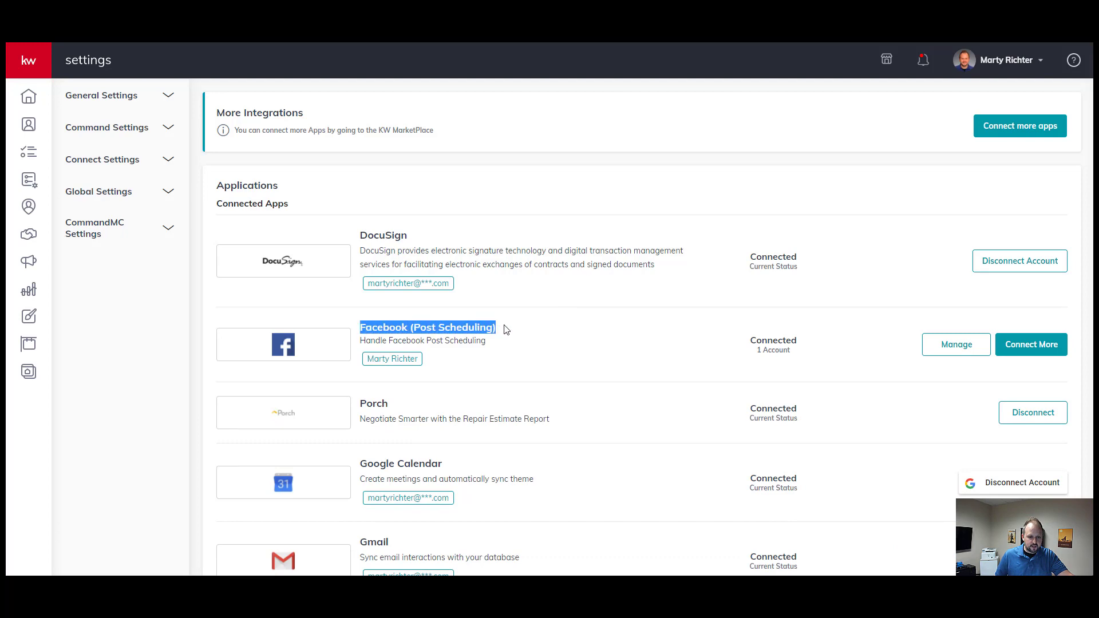
{"action": "scroll", "coordinate": [548, 364], "scroll_direction": "down", "scroll_amount": 9}
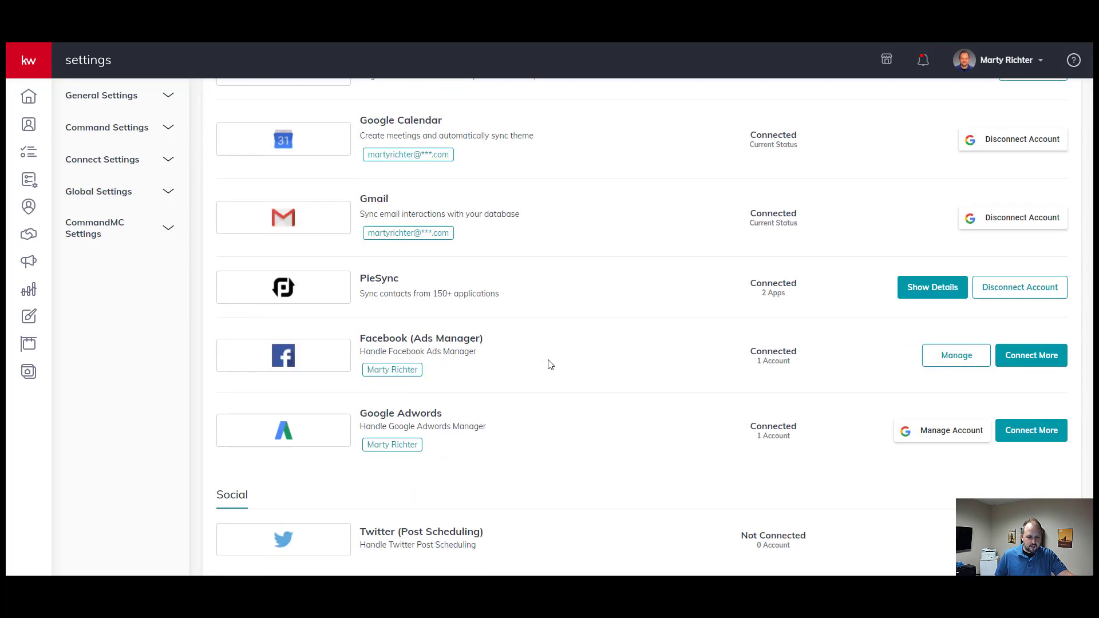
{"action": "left_click_drag", "start_coordinate": [360, 167], "coordinate": [485, 172]}
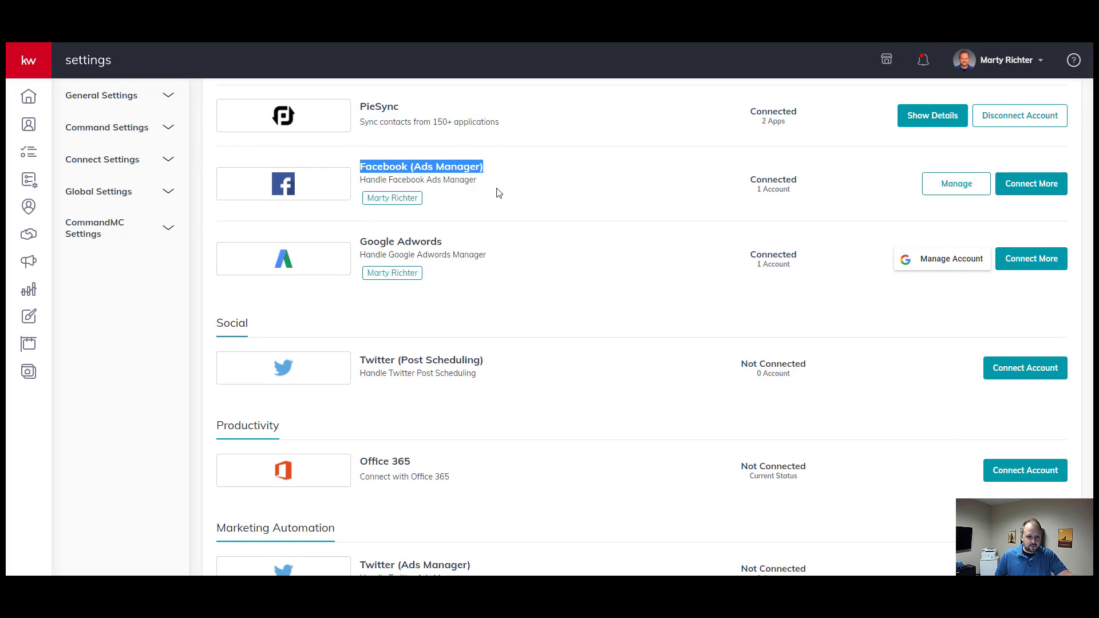
- Go to the Campaigns dashboard from the sidebar
{"action": "scroll", "coordinate": [498, 192], "scroll_direction": "up", "scroll_amount": 6}
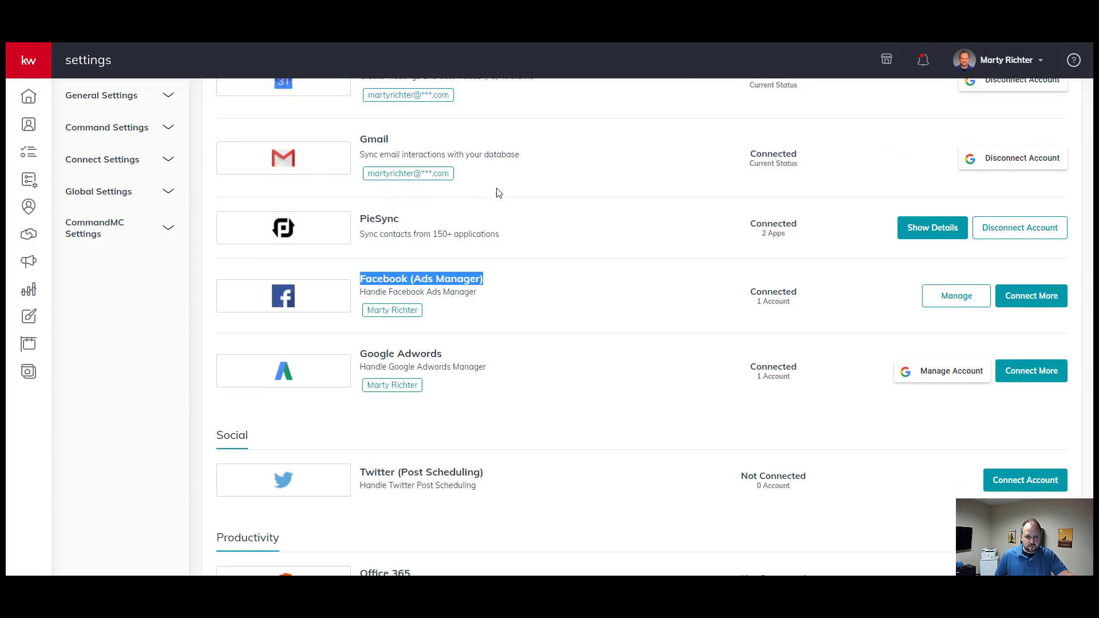
{"action": "scroll", "coordinate": [435, 200], "scroll_direction": "up", "scroll_amount": 2}
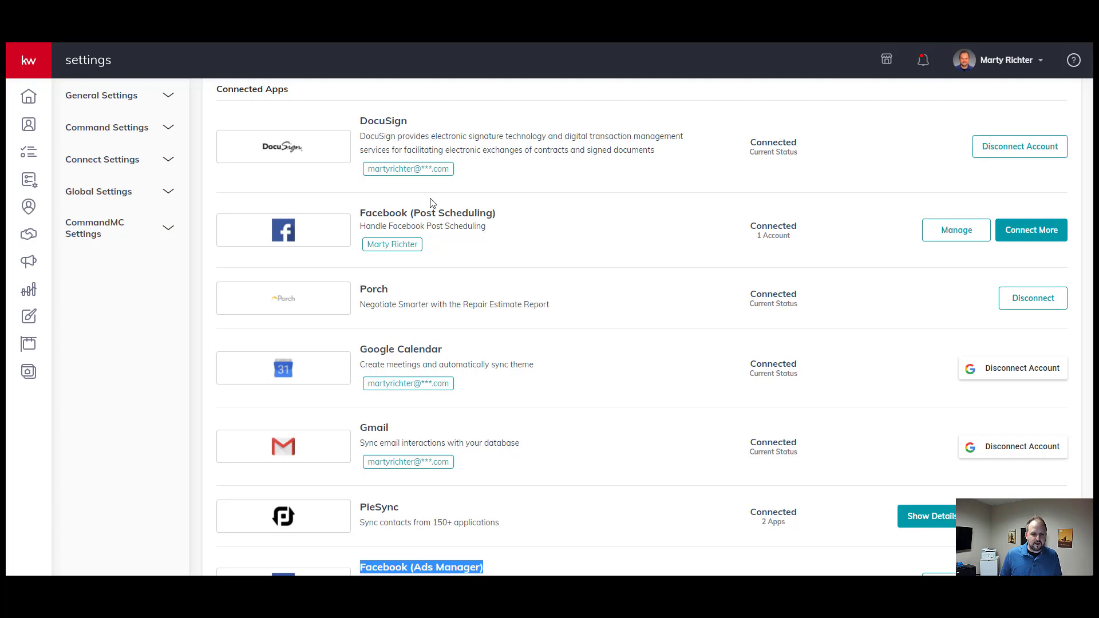
{"action": "scroll", "coordinate": [521, 427], "scroll_direction": "down", "scroll_amount": 2}
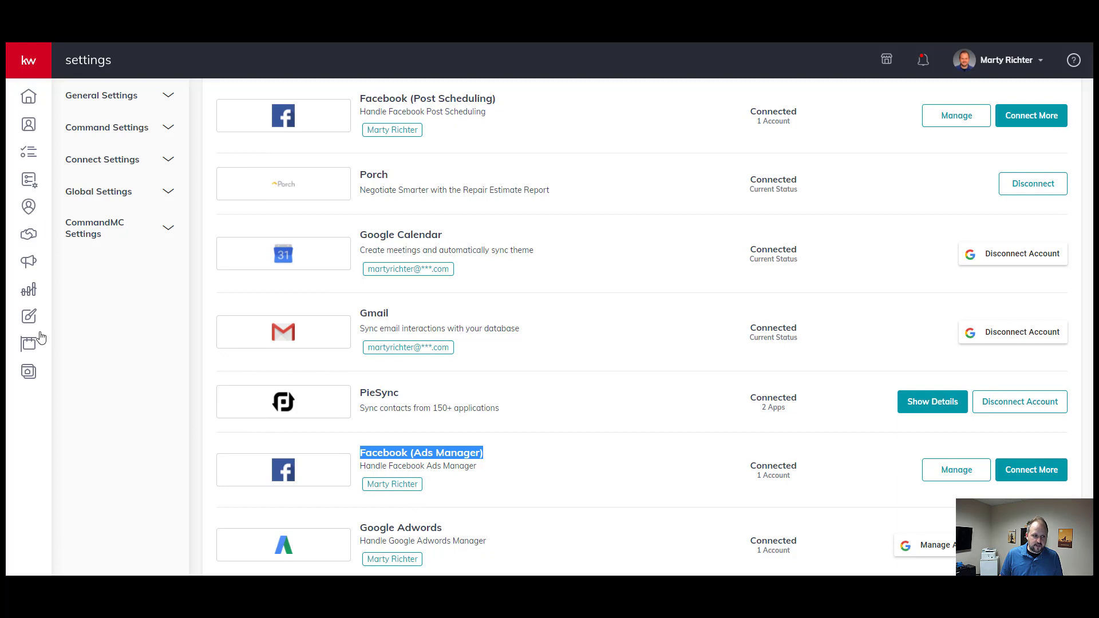
{"action": "left_click", "coordinate": [29, 263]}
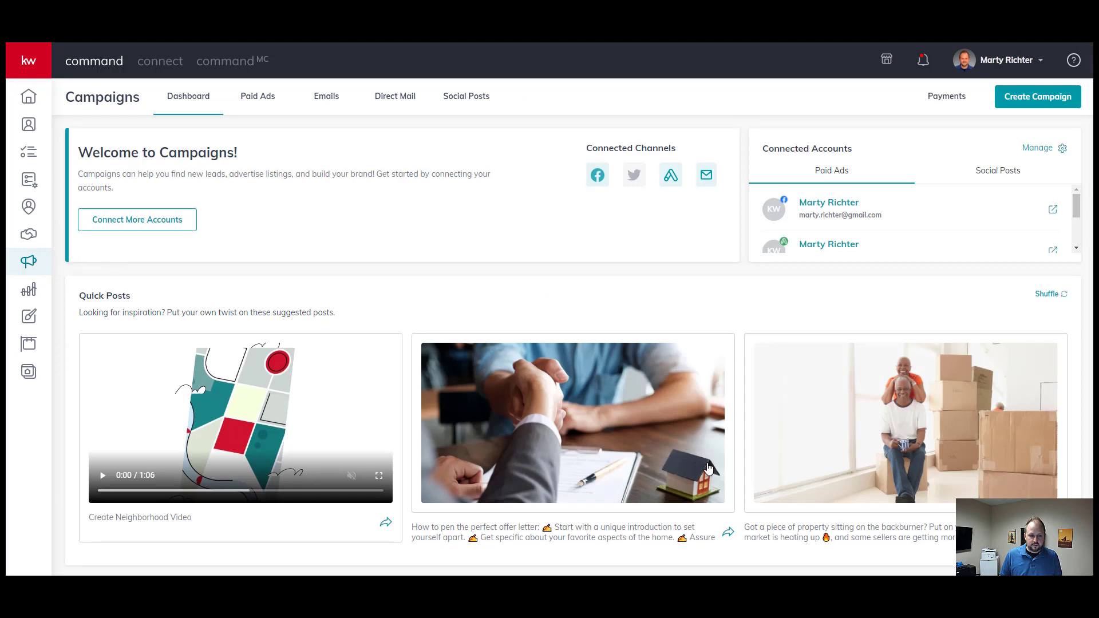
- Shuffle the Quick Posts suggestions and start a campaign from the selling-your-property post
{"action": "scroll", "coordinate": [772, 414], "scroll_direction": "down", "scroll_amount": 2}
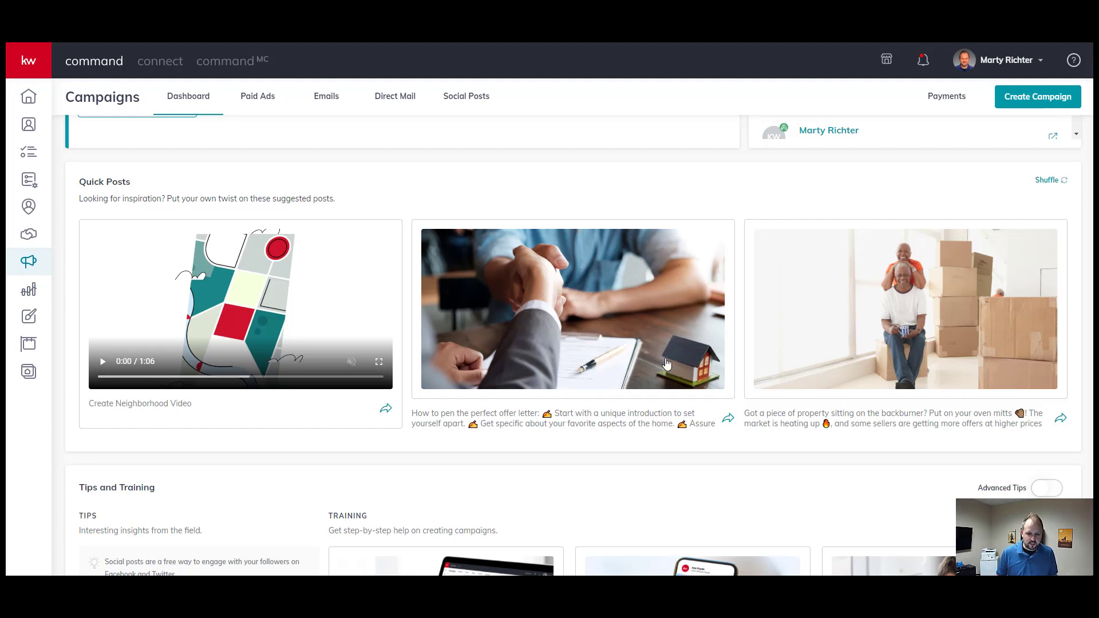
{"action": "left_click", "coordinate": [1048, 180]}
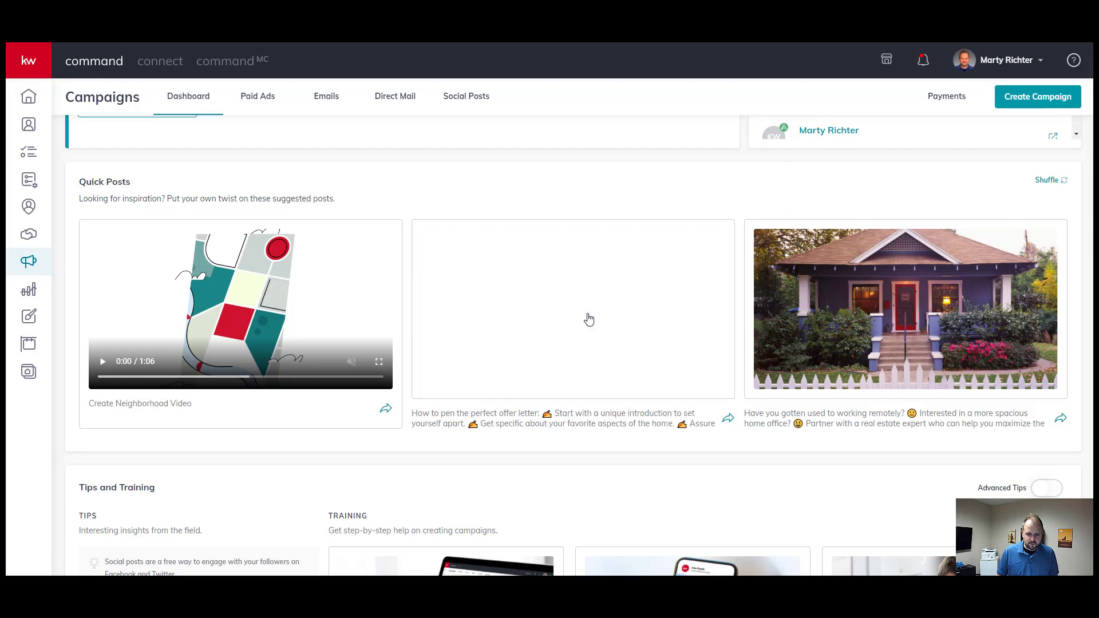
{"action": "left_click", "coordinate": [589, 320]}
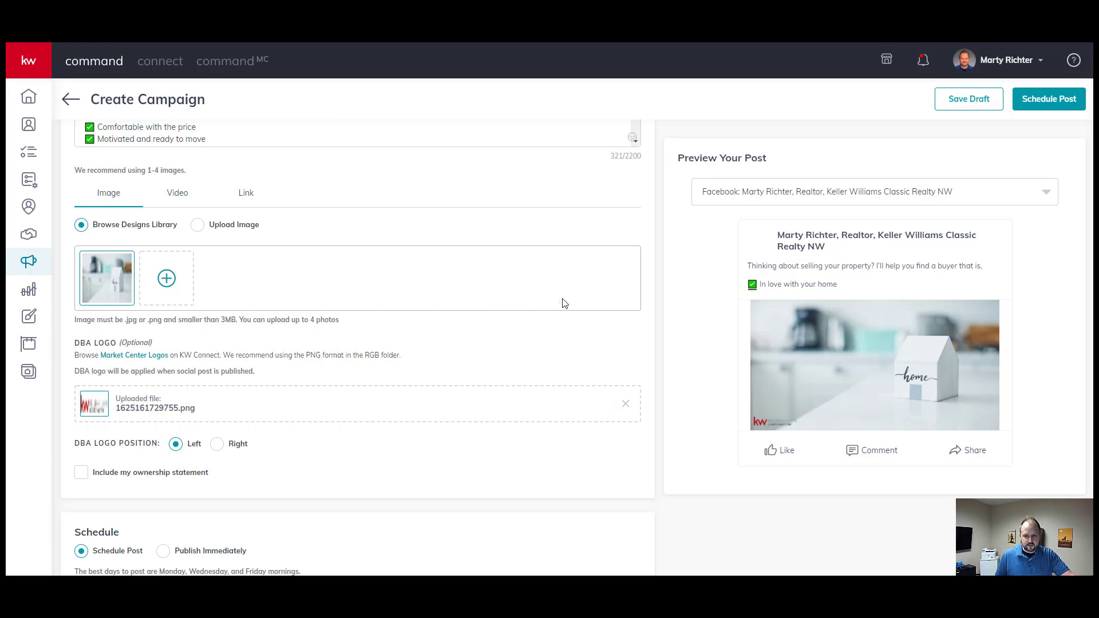
- Preview the post on the realtor's Facebook page and change Schedule to Publish Immediately
{"action": "scroll", "coordinate": [564, 303], "scroll_direction": "up", "scroll_amount": 2}
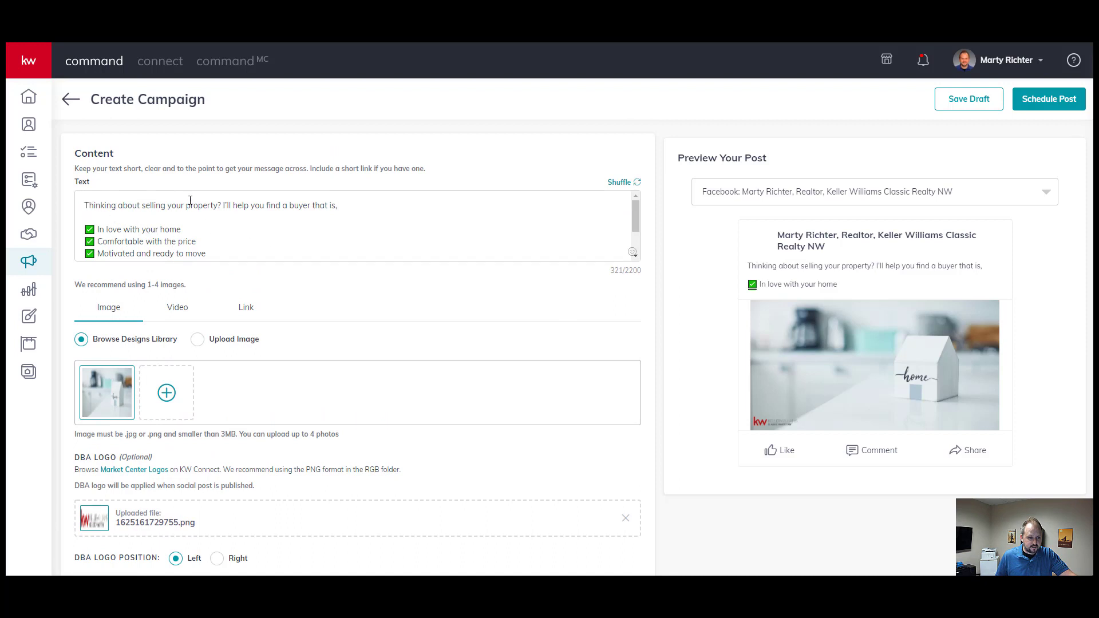
{"action": "scroll", "coordinate": [339, 217], "scroll_direction": "down", "scroll_amount": 2}
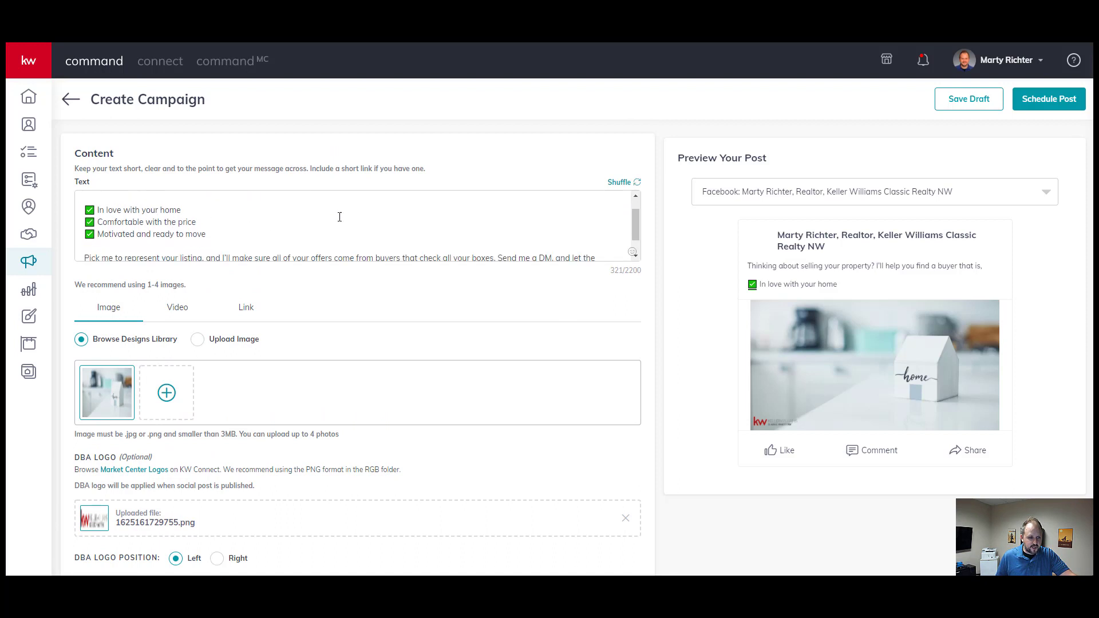
{"action": "scroll", "coordinate": [134, 222], "scroll_direction": "up", "scroll_amount": 2}
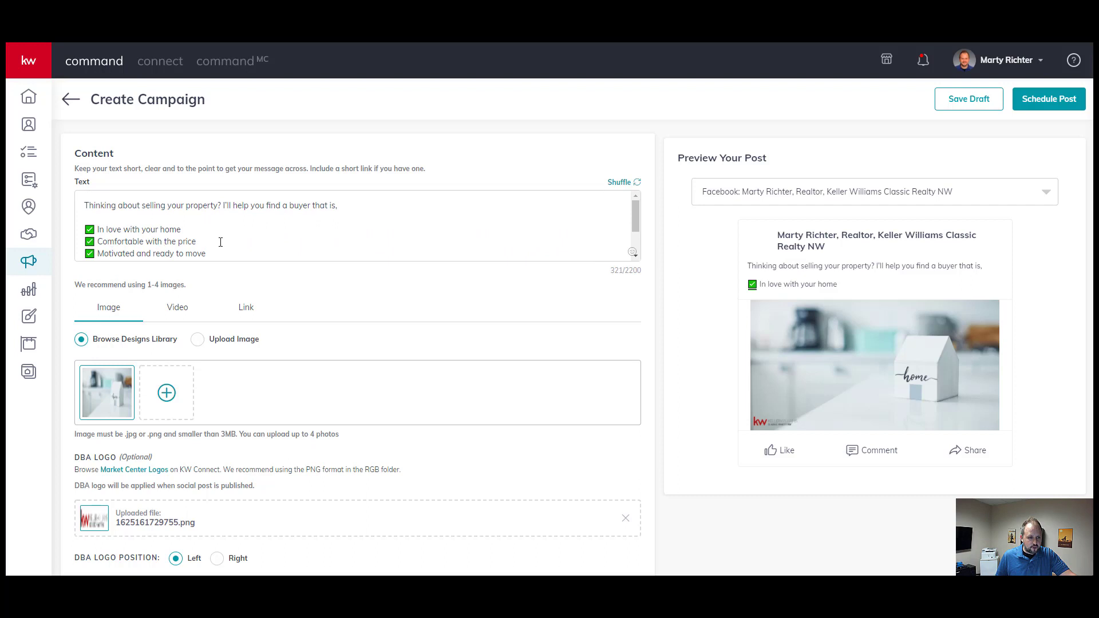
{"action": "scroll", "coordinate": [148, 249], "scroll_direction": "down", "scroll_amount": 2}
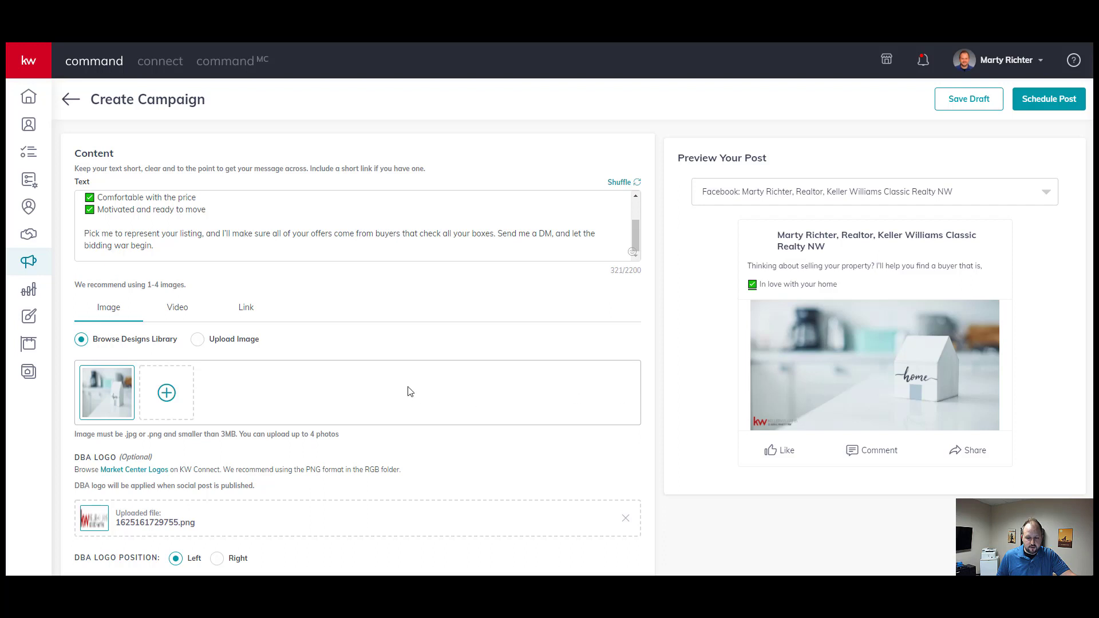
{"action": "scroll", "coordinate": [410, 389], "scroll_direction": "down", "scroll_amount": 3}
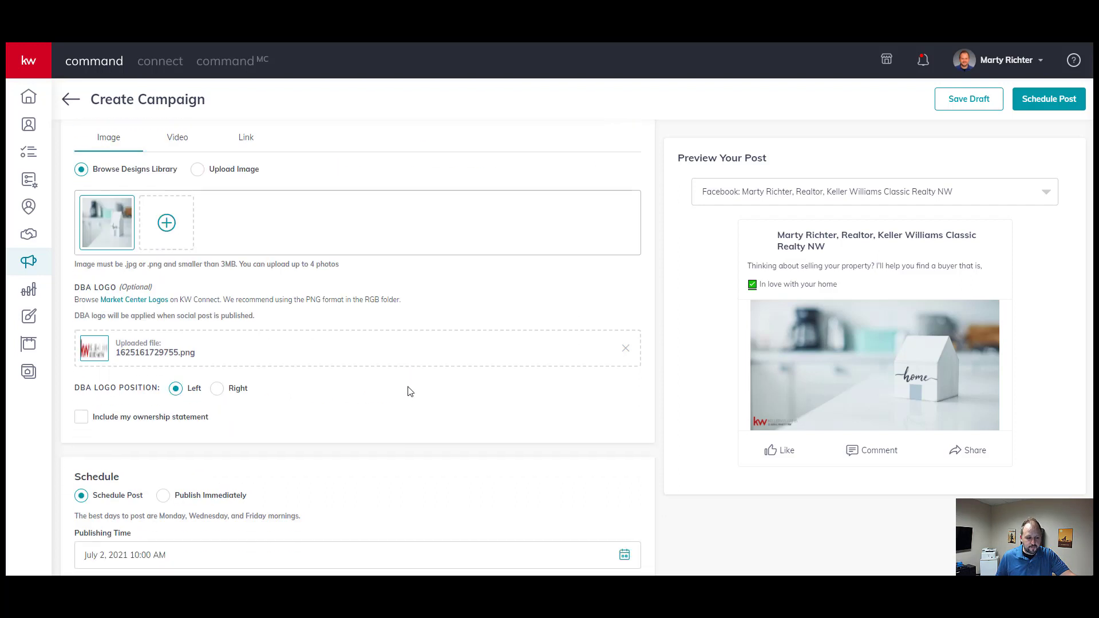
{"action": "left_click", "coordinate": [777, 200]}
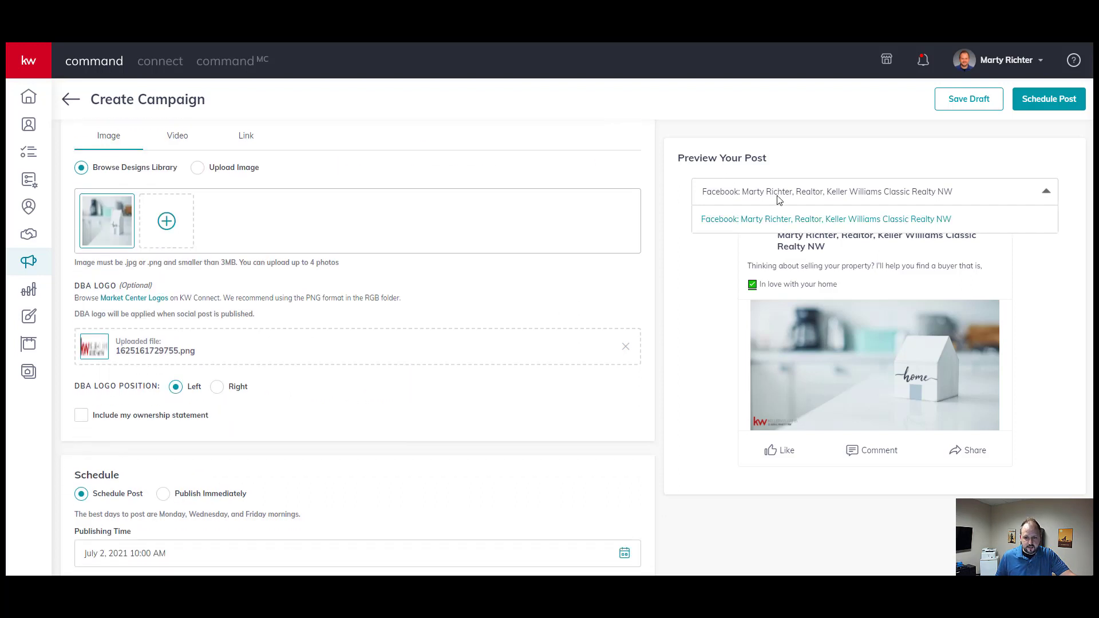
{"action": "left_click", "coordinate": [779, 217]}
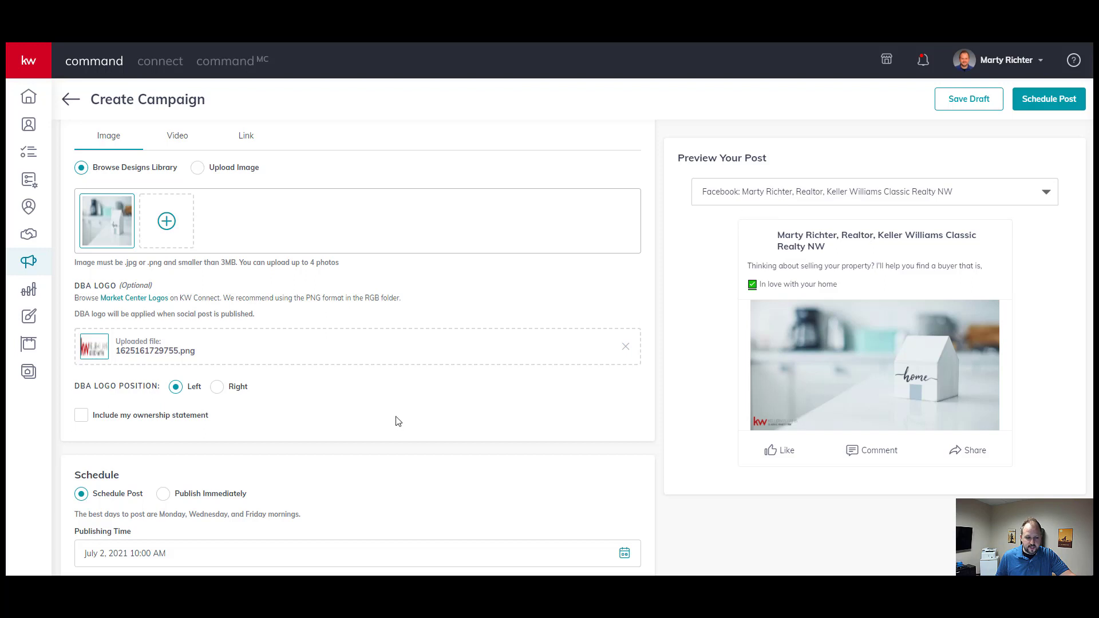
{"action": "scroll", "coordinate": [395, 420], "scroll_direction": "down", "scroll_amount": 2}
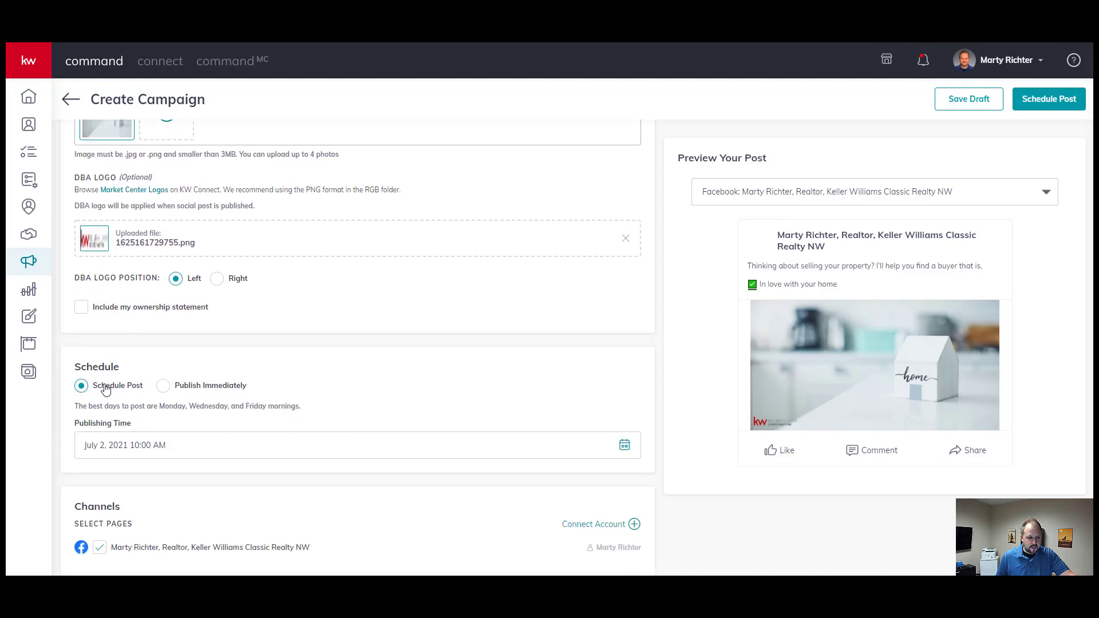
{"action": "left_click", "coordinate": [192, 388]}
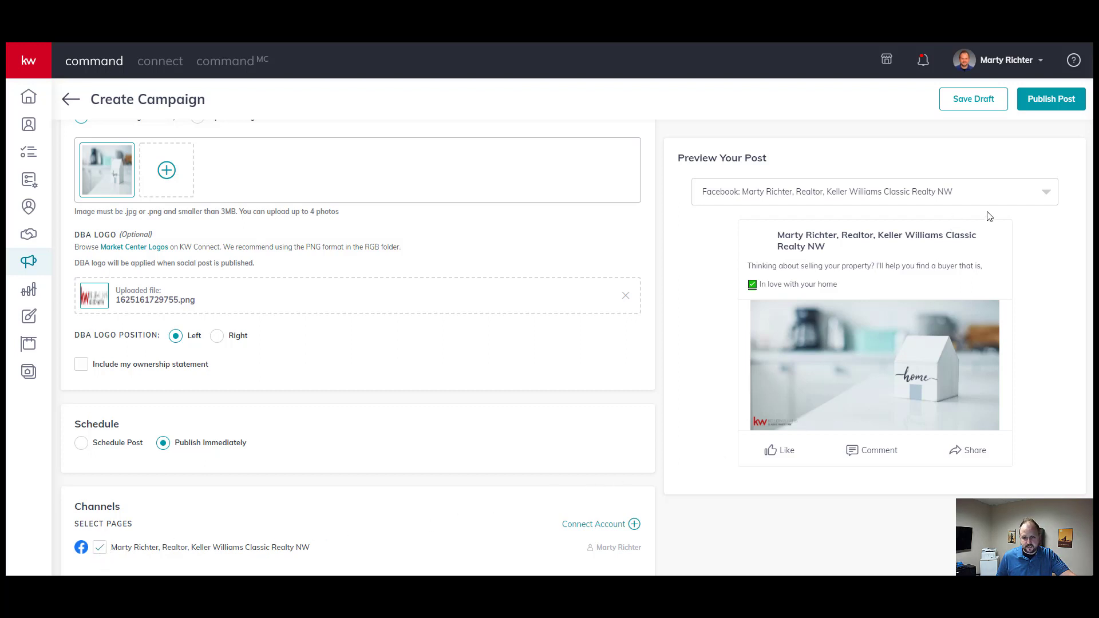
- Publish the selling-your-property post and confirm, then go back to the realtor's Facebook page
{"action": "left_click", "coordinate": [1048, 100]}
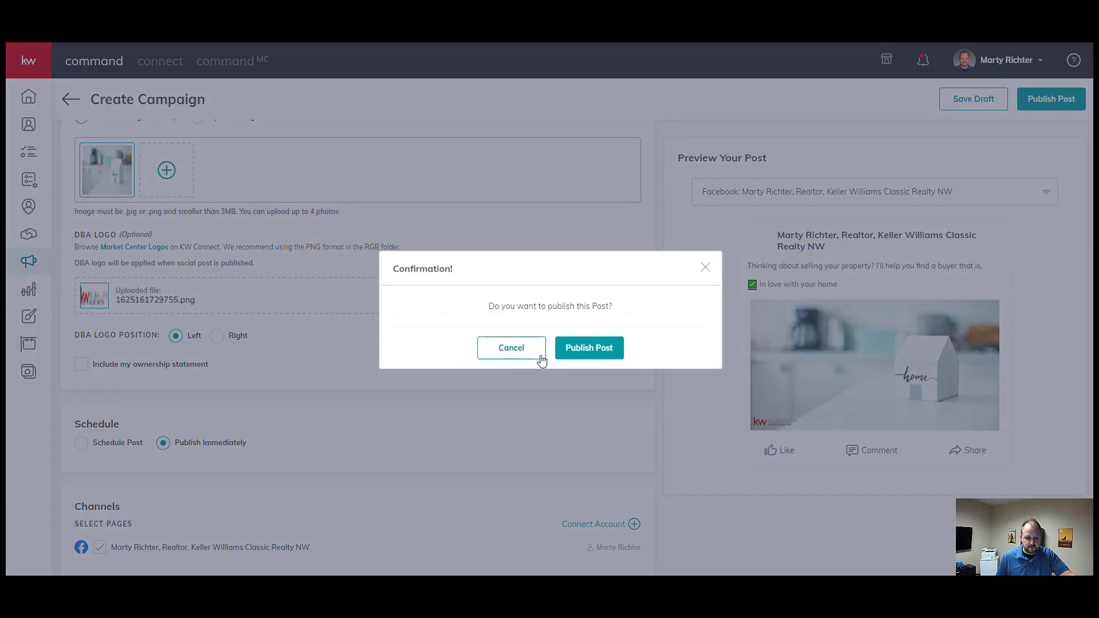
{"action": "left_click", "coordinate": [589, 352]}
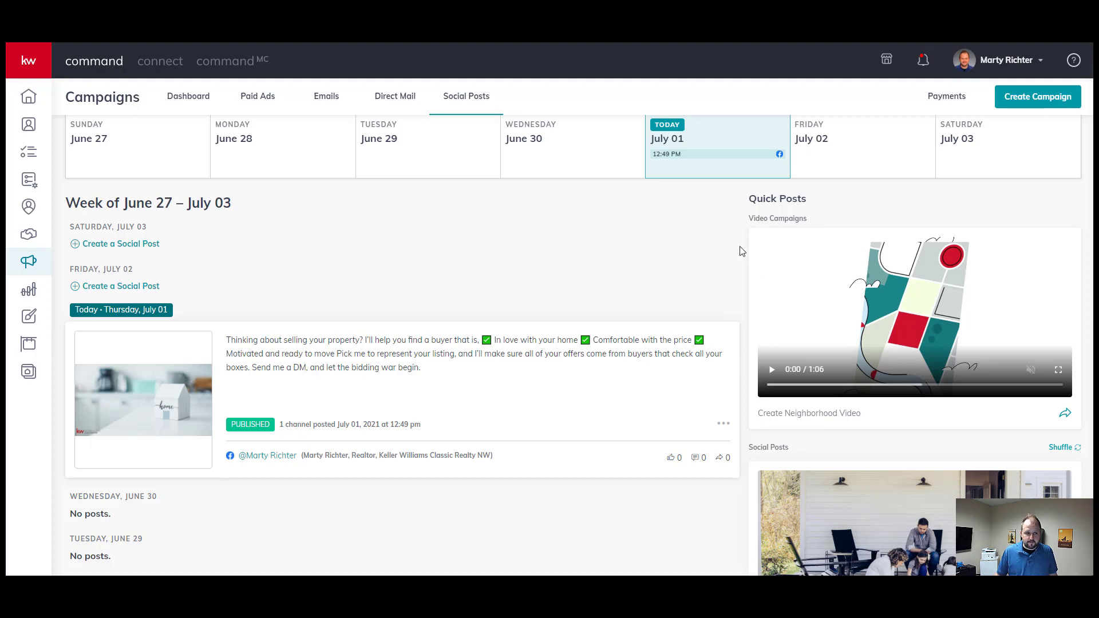
{"action": "left_click", "coordinate": [255, 41]}
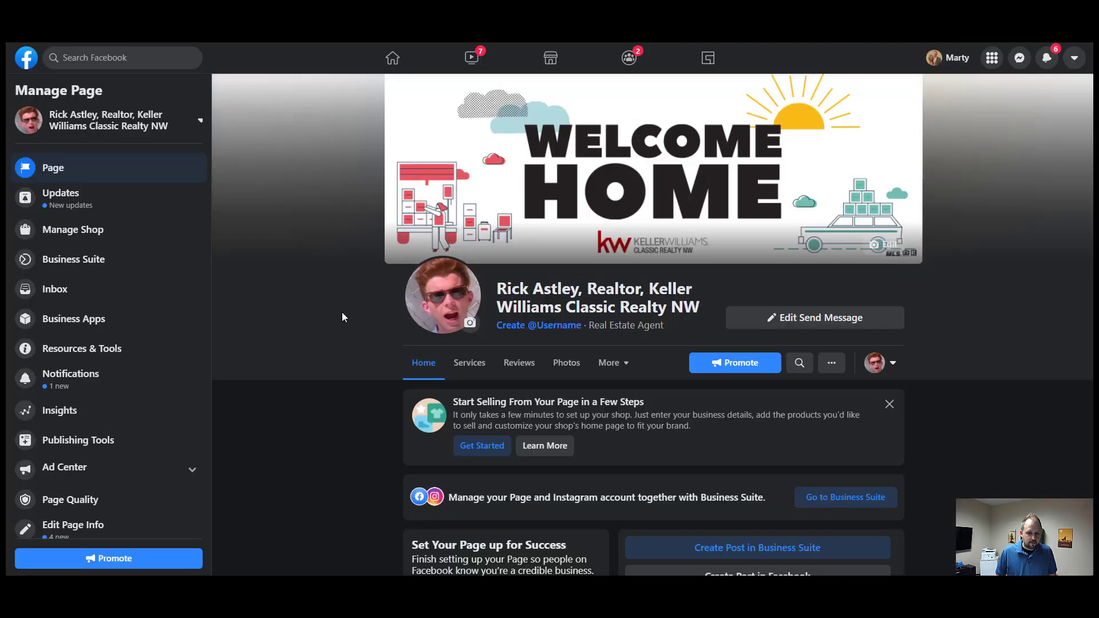